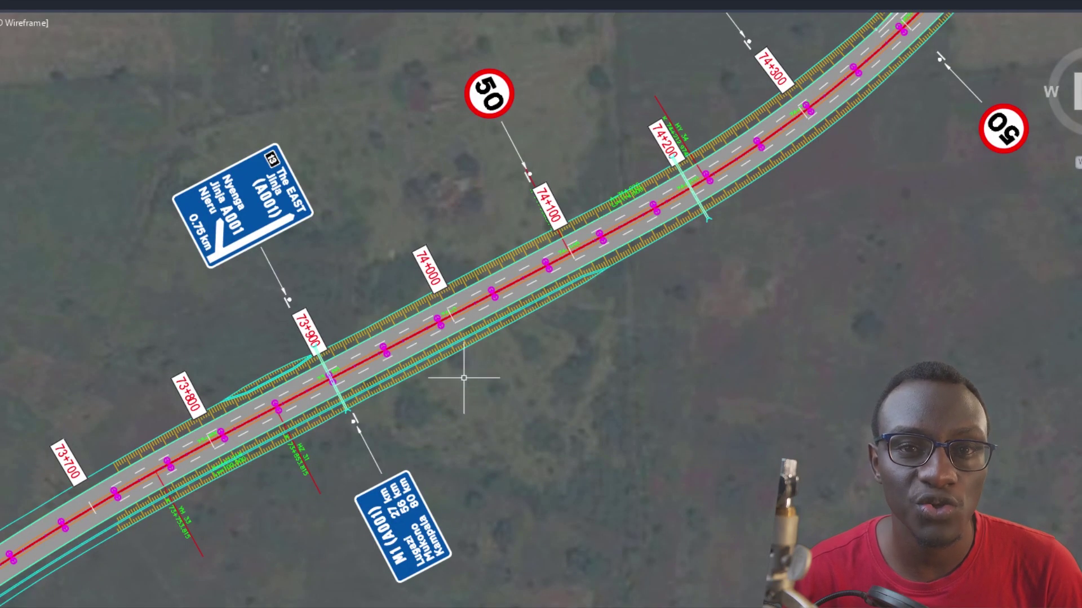
Examine the road signs placed along the mainline from chainage 73+700 to 75+801.
mouse_move(413, 422)
middle_down()
mouse_move(476, 394)
mouse_move(482, 437)
mouse_move(459, 366)
mouse_move(462, 407)
middle_up()
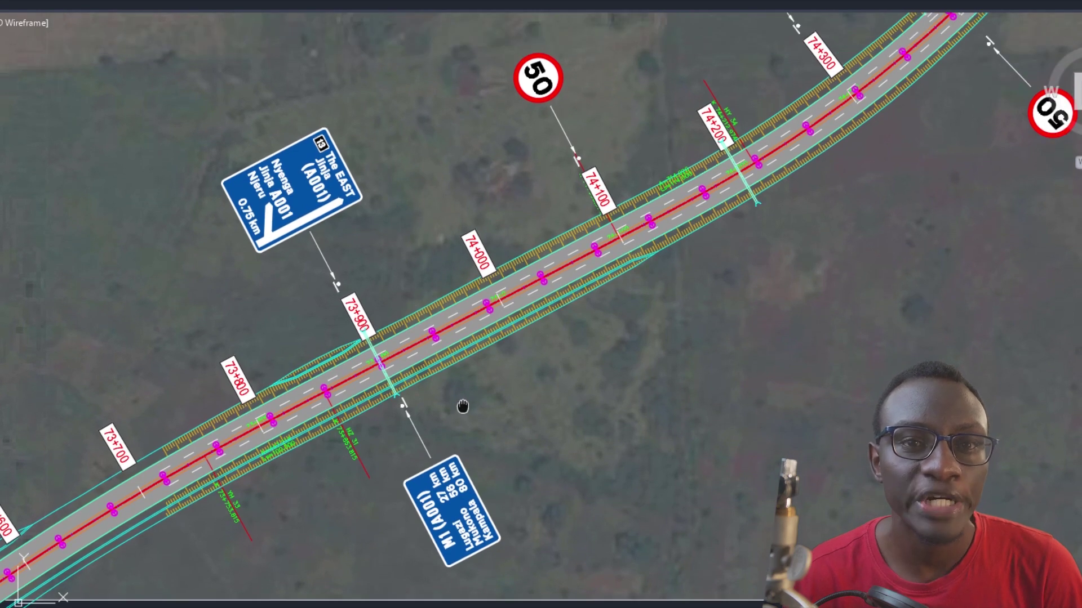
middle_drag(651, 266, 417, 397)
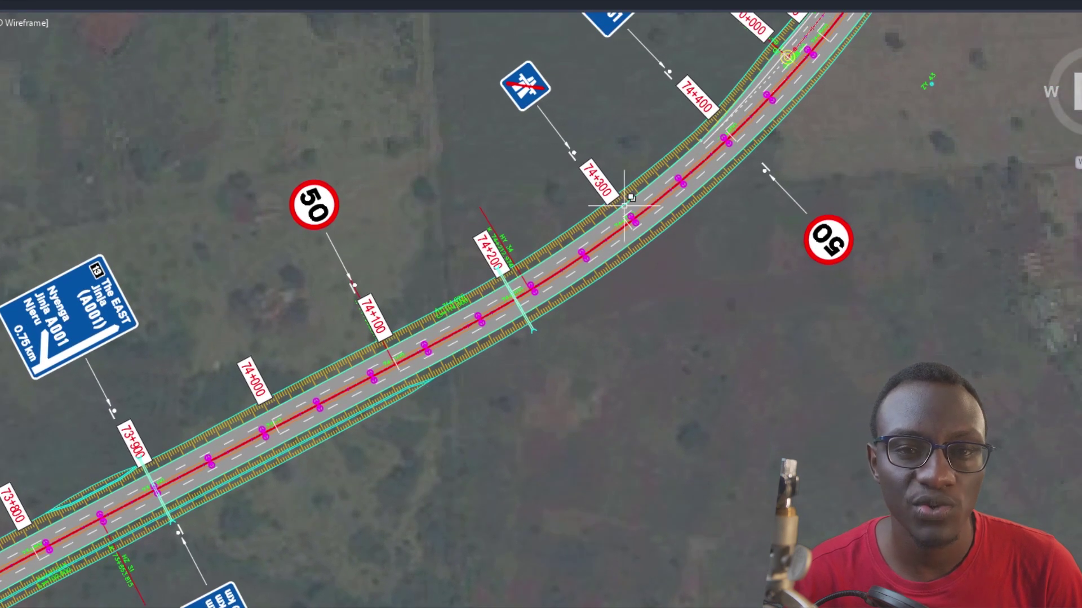
mouse_move(625, 206)
middle_down()
mouse_move(634, 201)
mouse_move(369, 381)
middle_up()
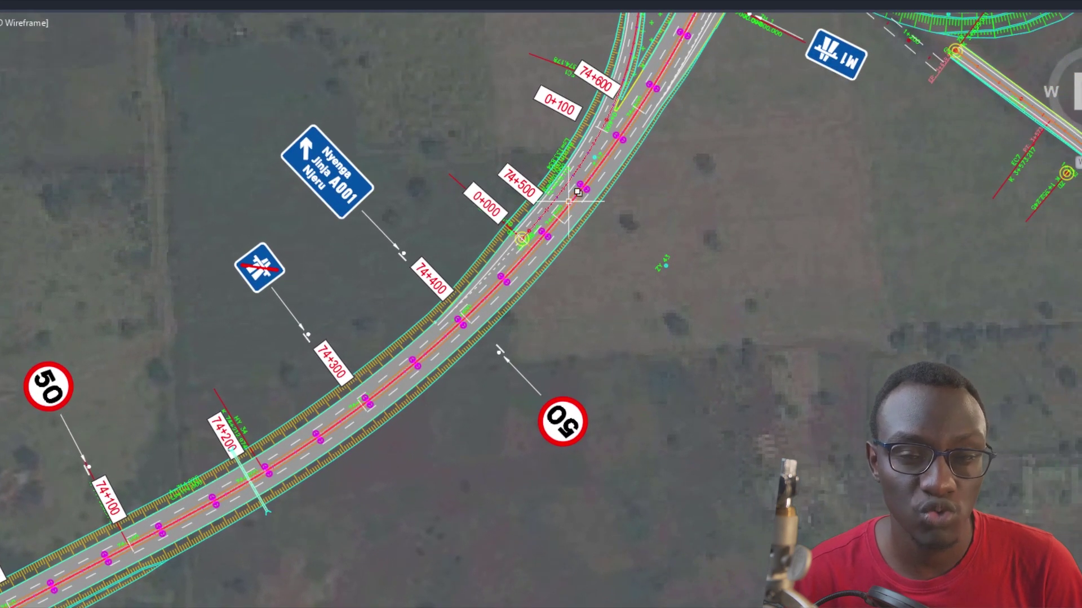
middle_drag(578, 192, 408, 363)
middle_drag(548, 218, 385, 442)
middle_drag(536, 242, 393, 470)
middle_drag(462, 330, 401, 562)
middle_drag(459, 215, 337, 429)
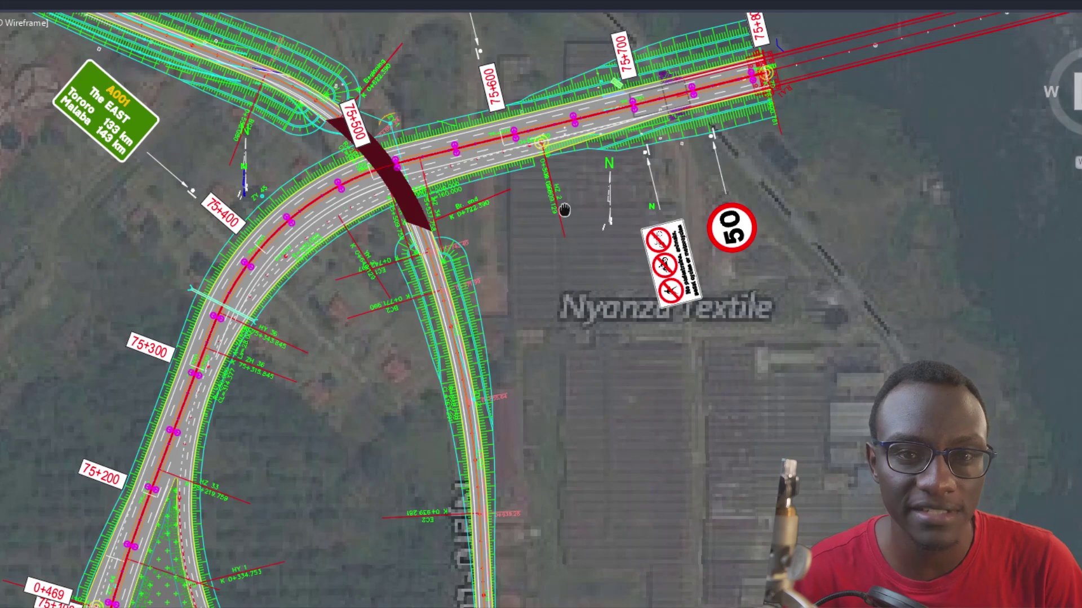
mouse_move(563, 211)
middle_down()
mouse_move(472, 252)
mouse_move(416, 317)
middle_up()
scroll(415, 317, down, 4)
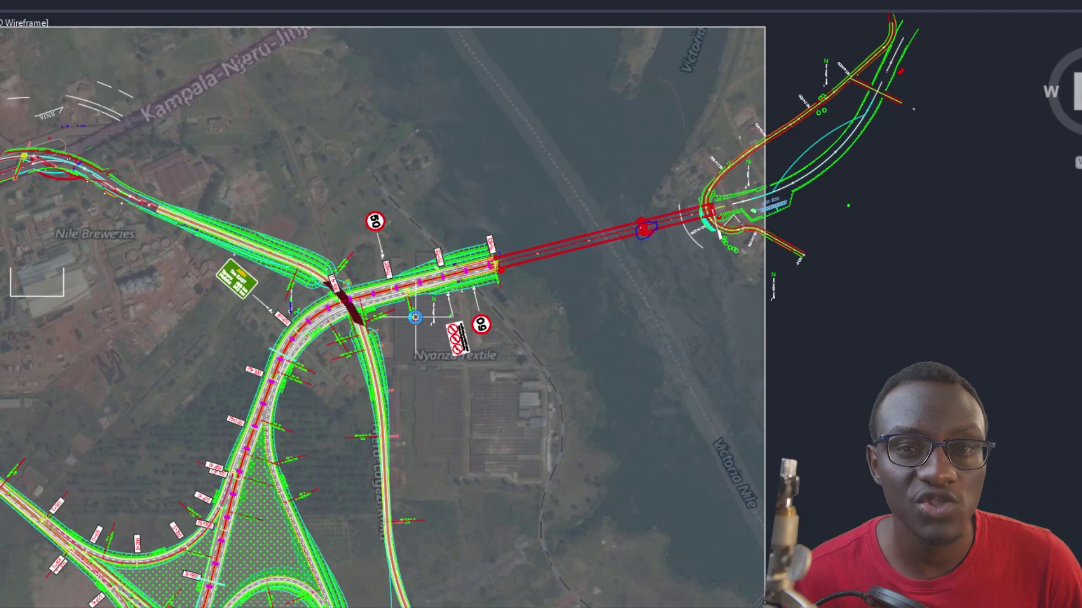
scroll(415, 317, up, 2)
scroll(415, 317, up, 2)
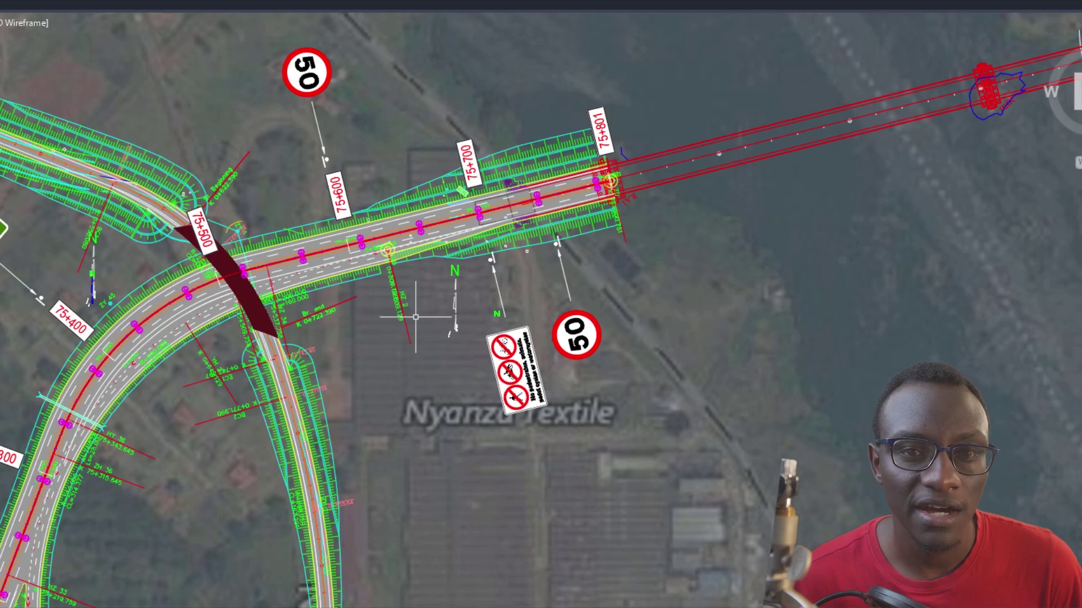
Examine the column of sign blocks set out beside the schedule table, away from the road layout.
scroll(415, 318, down, 4)
middle_drag(626, 315, 243, 321)
middle_drag(765, 306, 378, 343)
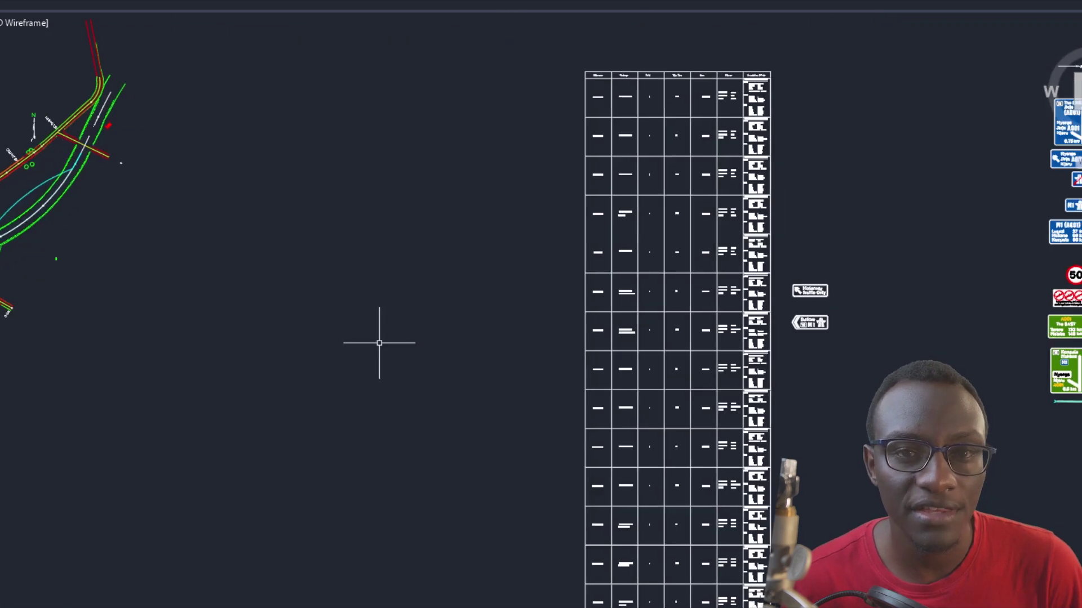
middle_drag(760, 225, 490, 225)
scroll(768, 125, up, 4)
middle_drag(774, 213, 580, 279)
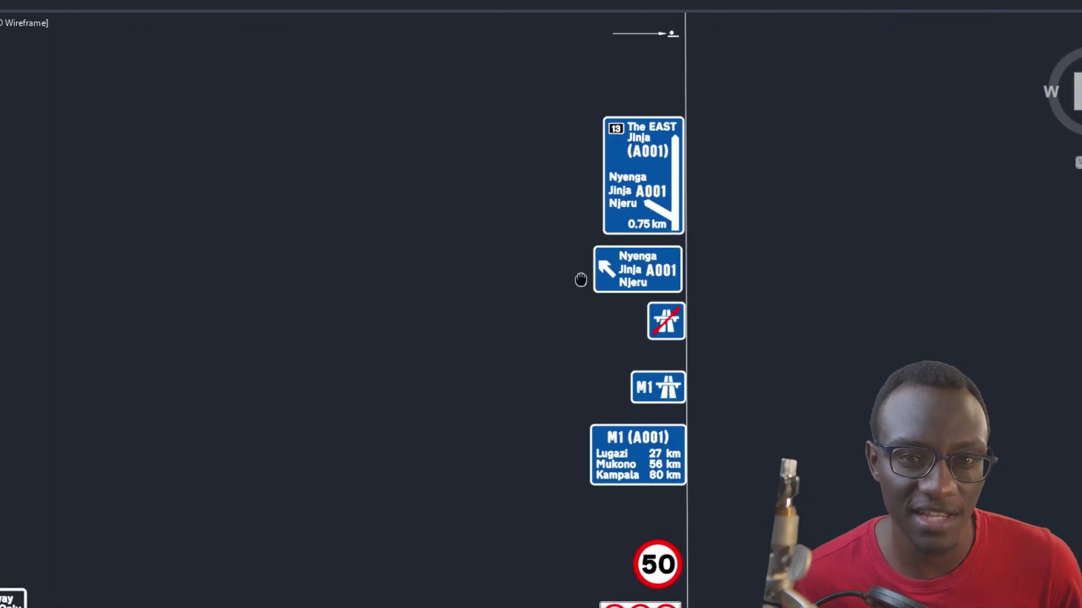
middle_drag(607, 371, 606, 214)
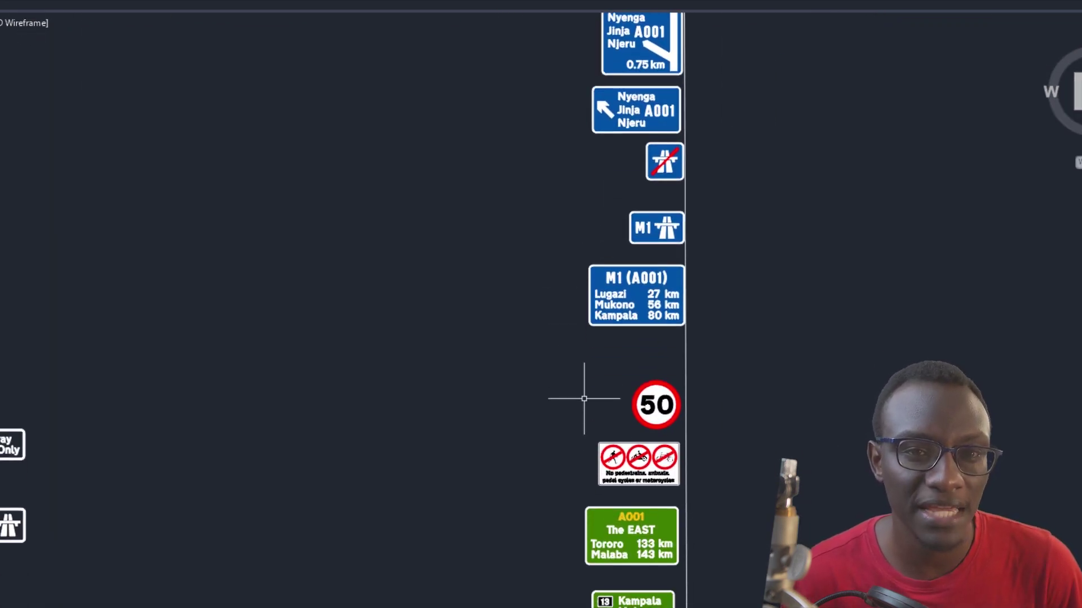
middle_drag(584, 398, 572, 225)
middle_drag(559, 493, 546, 254)
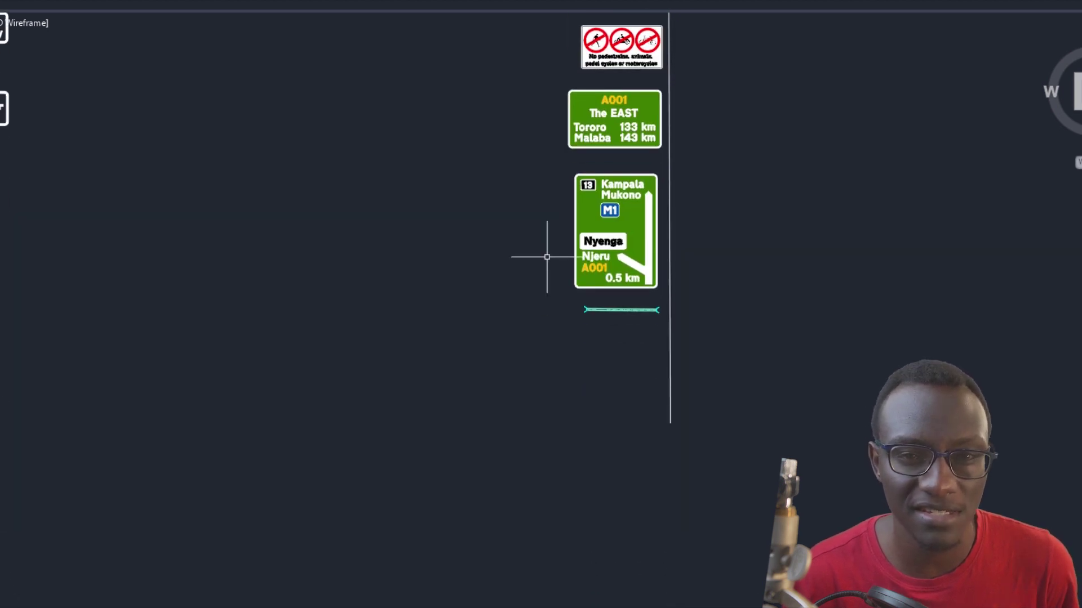
middle_drag(557, 181, 526, 390)
middle_drag(543, 183, 521, 415)
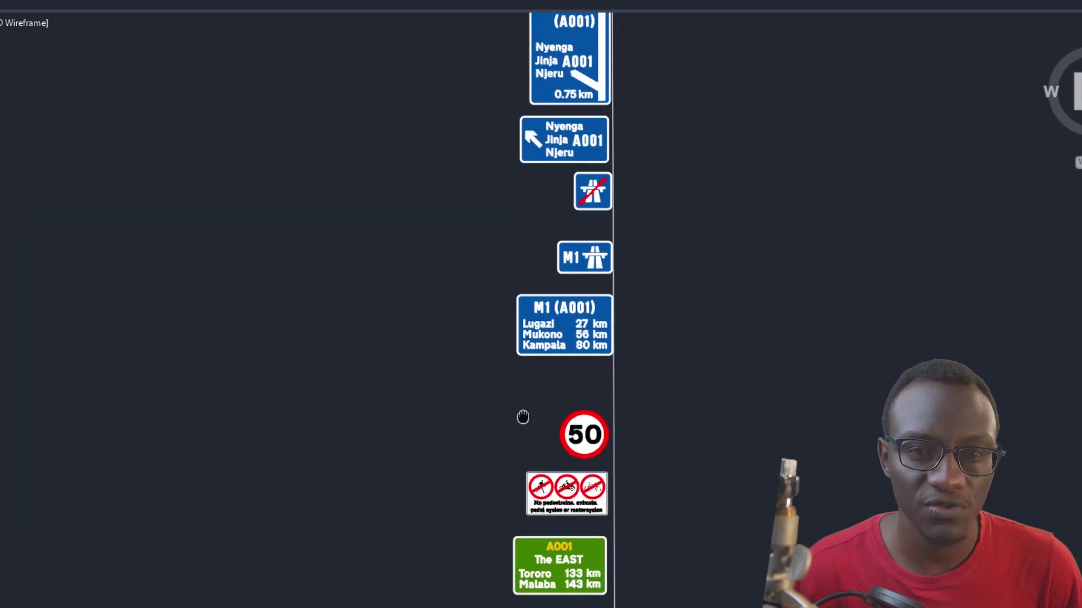
mouse_move(507, 164)
middle_down()
mouse_move(501, 295)
mouse_move(479, 416)
middle_up()
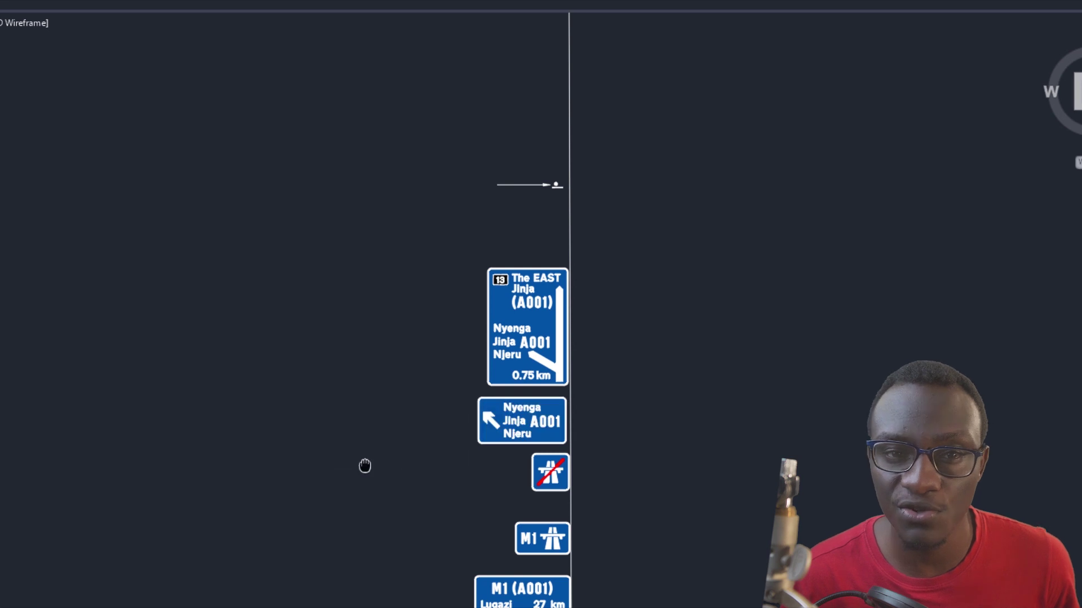
middle_drag(362, 466, 492, 432)
Go back to the mainline and inspect the placed signs between chainages 74+000 and 74+900.
scroll(466, 383, down, 5)
middle_drag(466, 383, 659, 296)
scroll(284, 460, up, 10)
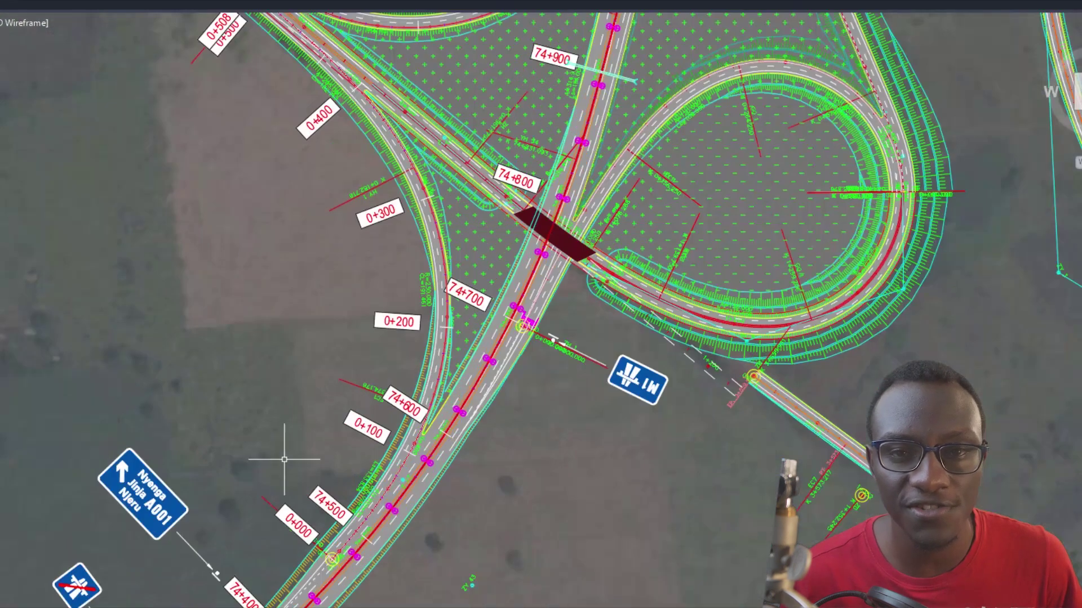
middle_drag(285, 459, 531, 164)
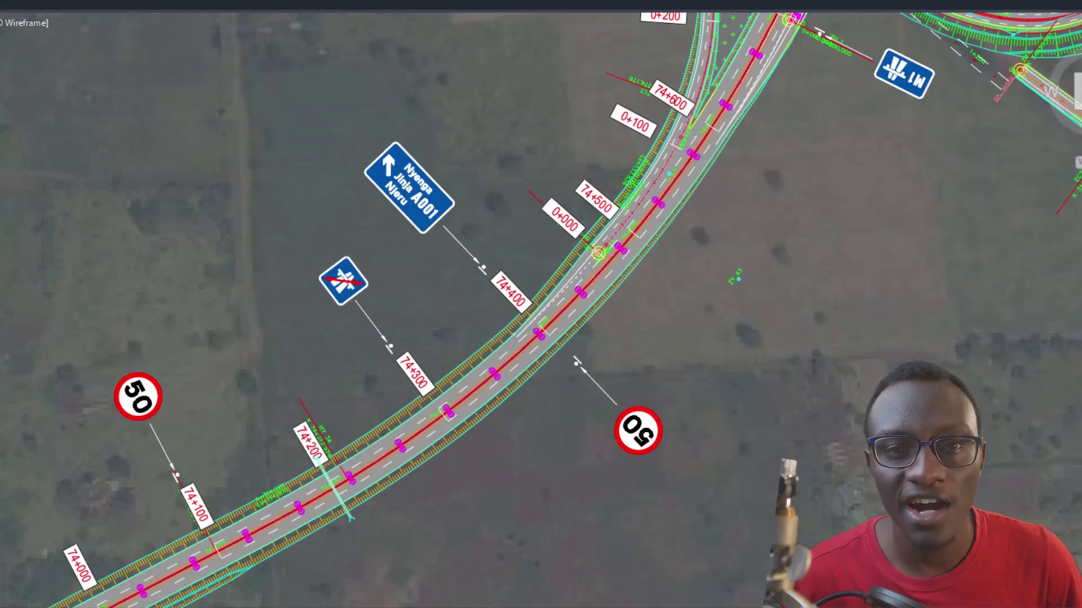
scroll(430, 266, up, 4)
mouse_move(430, 265)
middle_down()
mouse_move(435, 233)
mouse_move(398, 306)
mouse_move(449, 218)
middle_up()
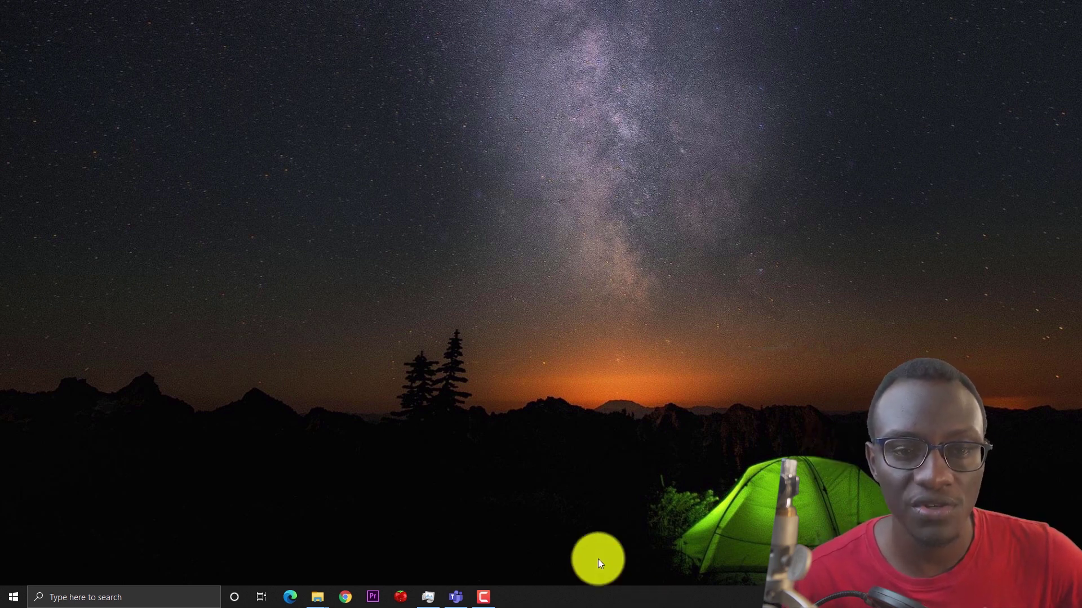
Find Civil 3D 2021 through the Windows search and launch it.
click(143, 595)
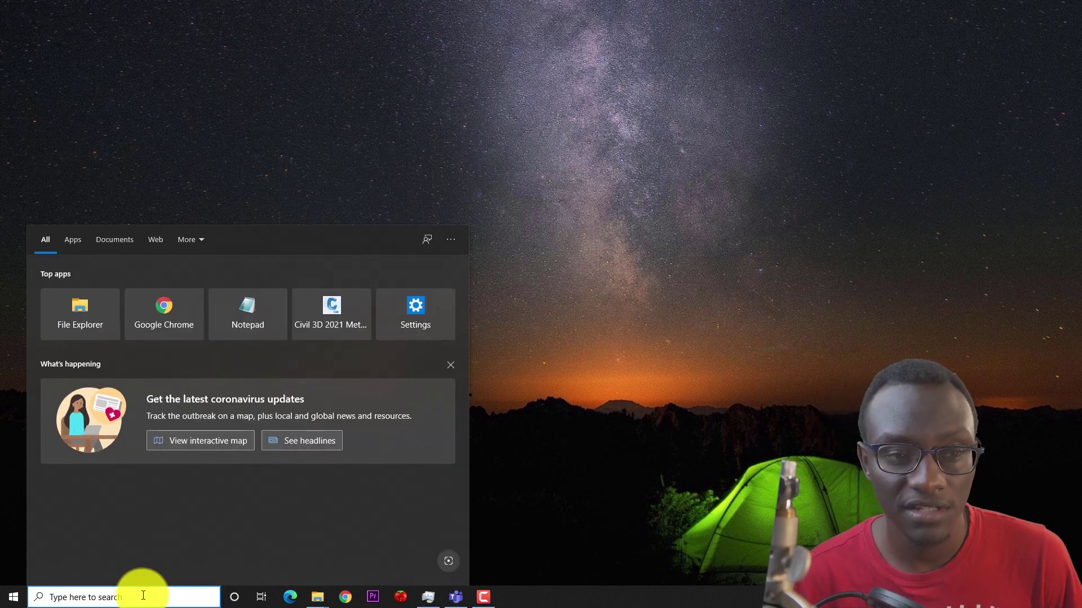
text(2021)
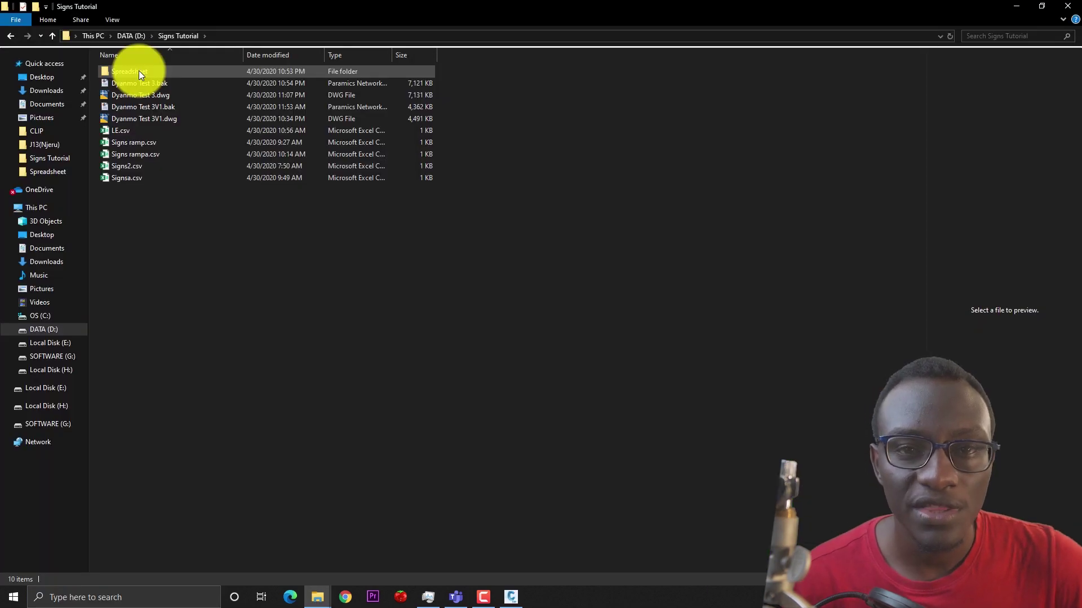
Open Mainline.csv from the Spreadsheet folder in Excel and review its chainage and sign-name columns.
double_click(139, 70)
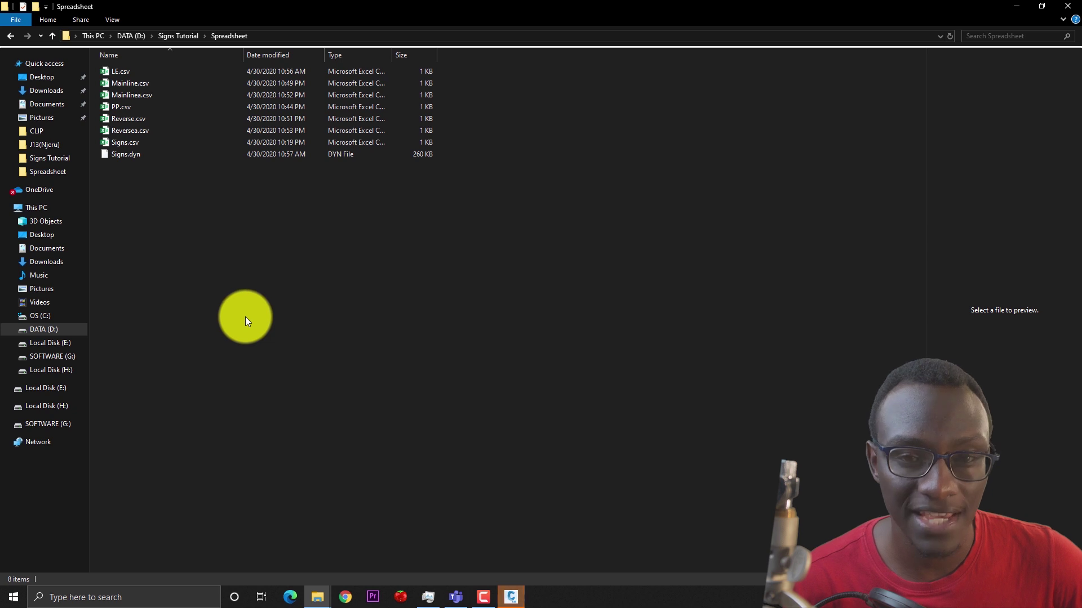
click(133, 155)
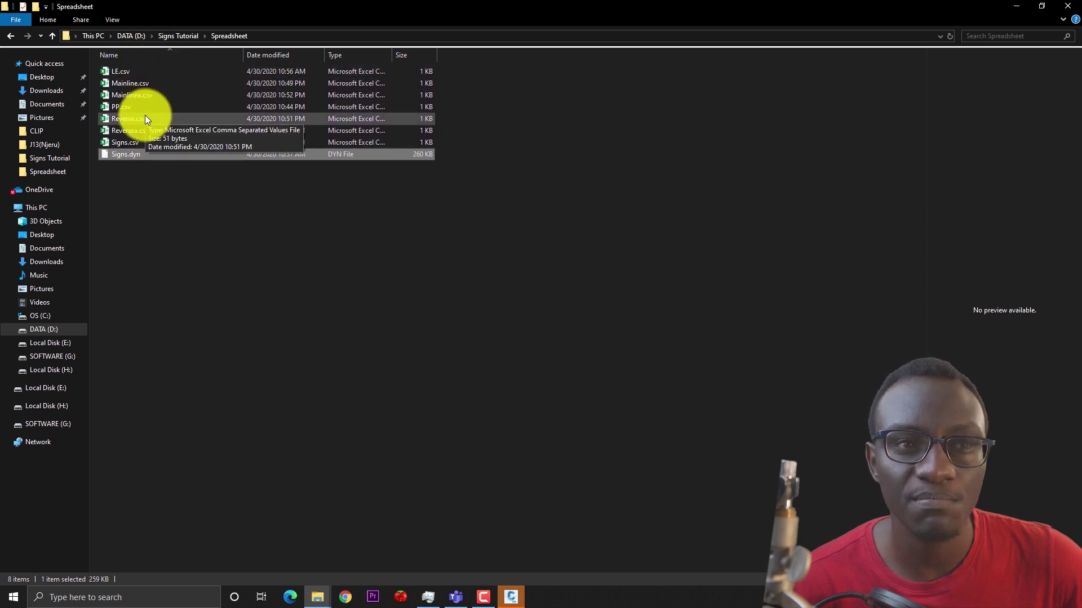
double_click(143, 83)
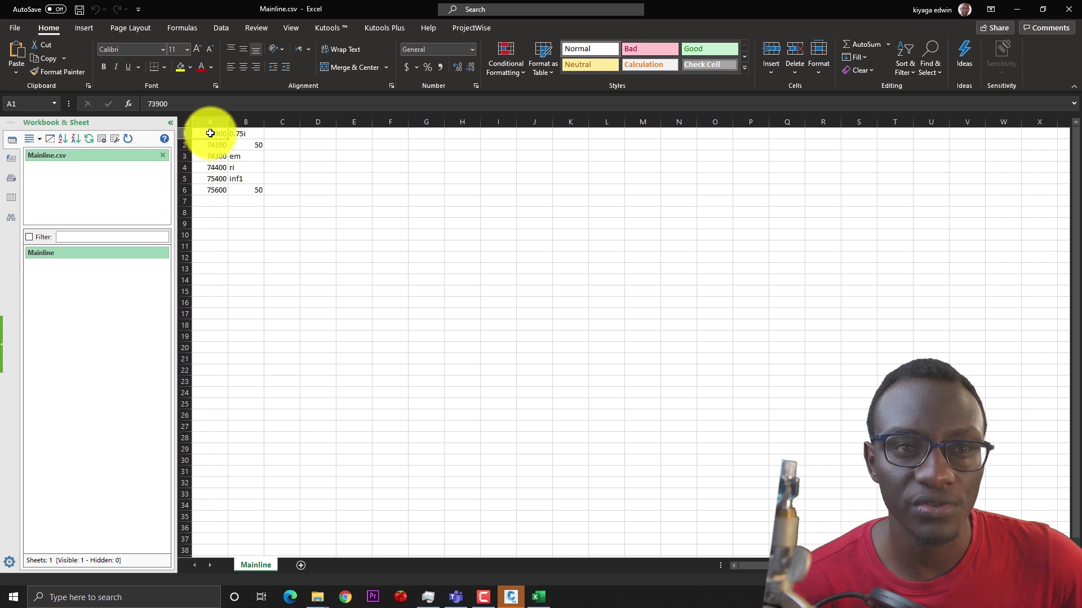
drag(210, 133, 211, 187)
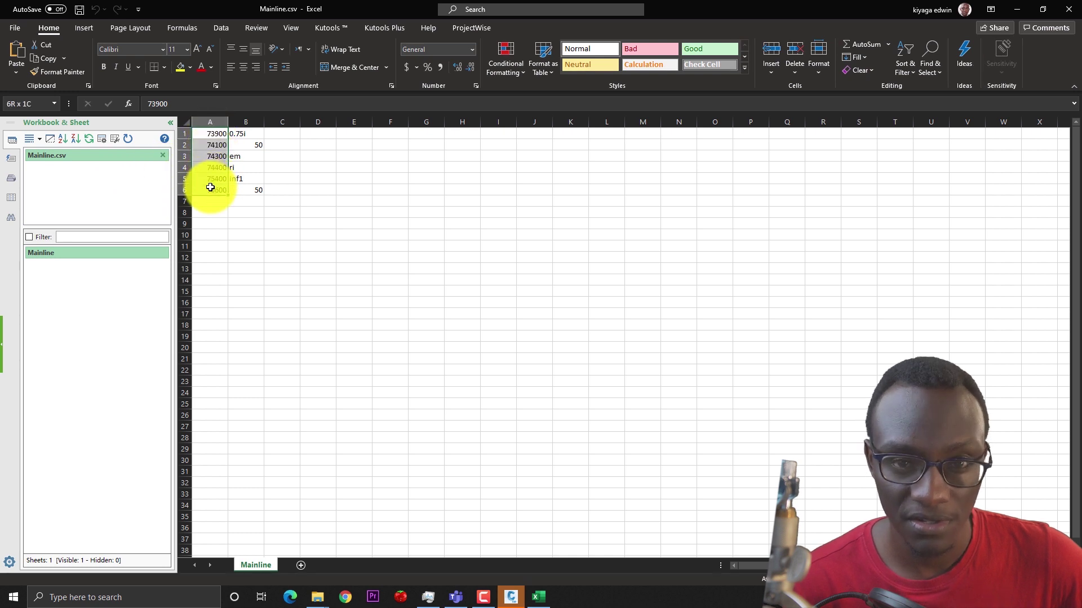
click(244, 138)
drag(248, 142, 247, 190)
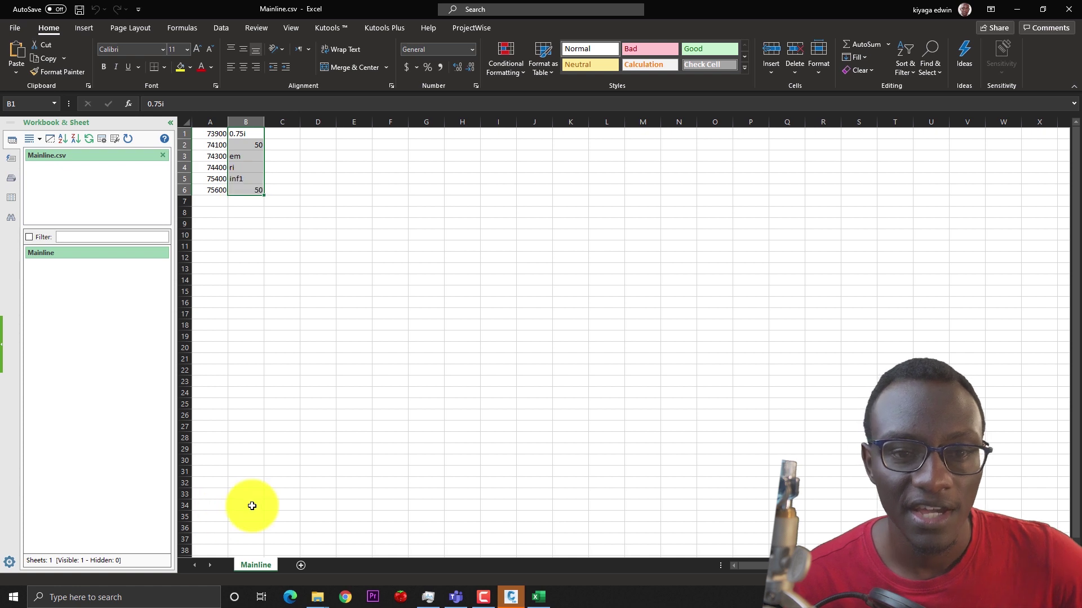
Switch to Civil 3D and open the drawing Dyanmo Test 3.dwg from the Signs Tutorial folder.
click(510, 596)
click(441, 234)
click(464, 310)
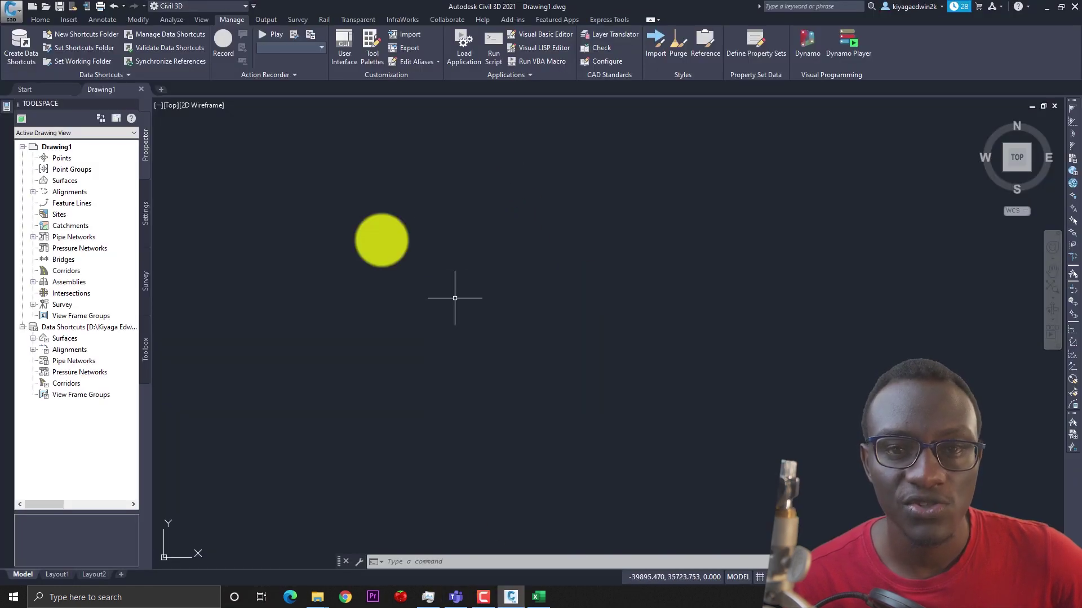
click(12, 12)
click(40, 96)
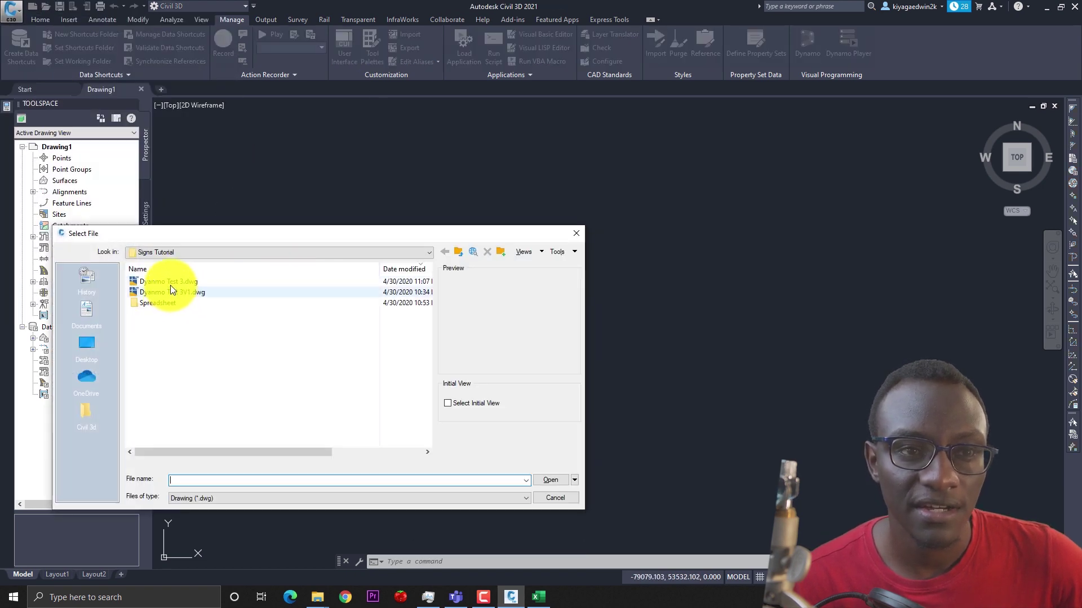
click(169, 282)
click(550, 480)
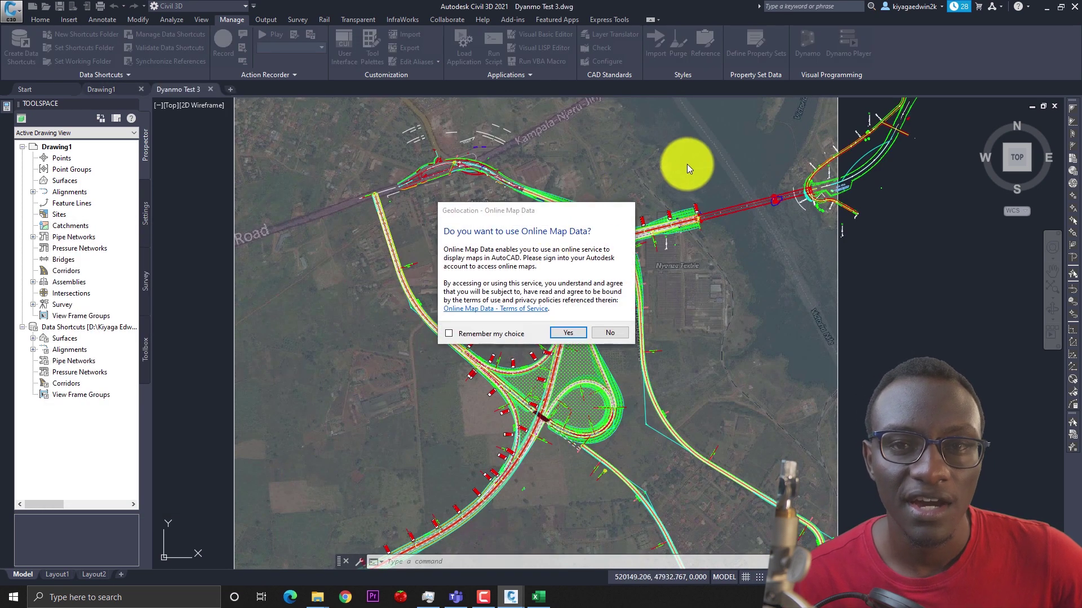
Decline the use of online map data and ignore the unresolved reference files.
drag(580, 214, 707, 206)
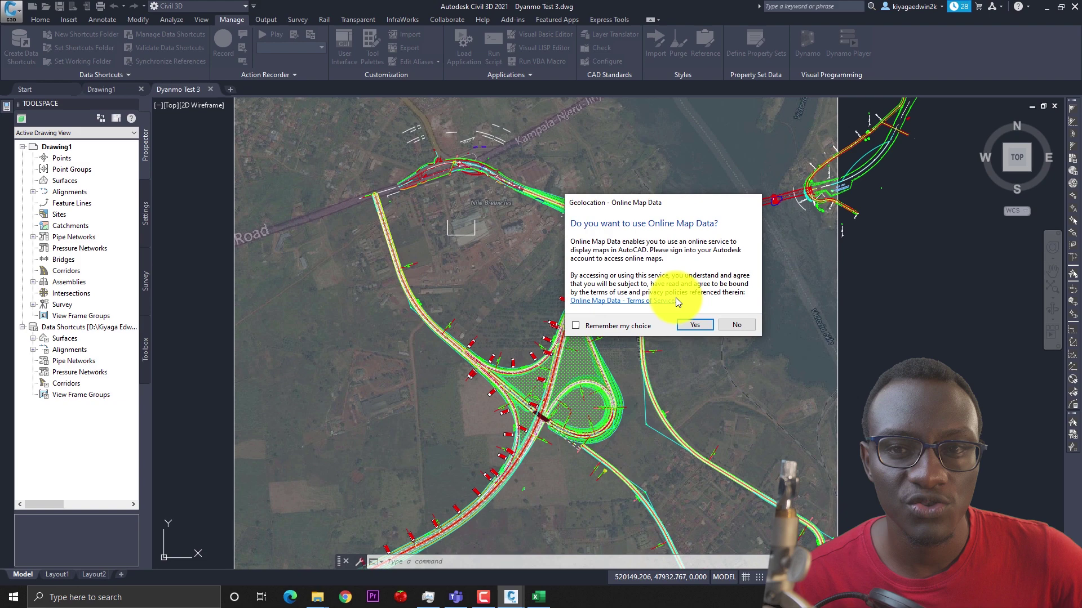
click(739, 325)
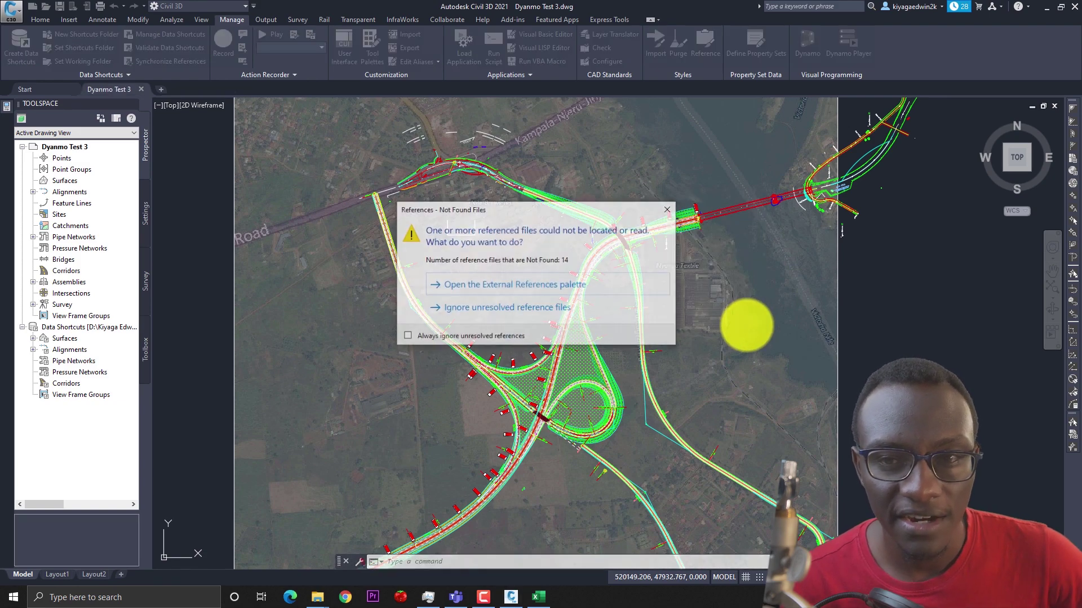
mouse_move(596, 199)
mouse_down()
mouse_move(772, 212)
mouse_move(789, 203)
mouse_up()
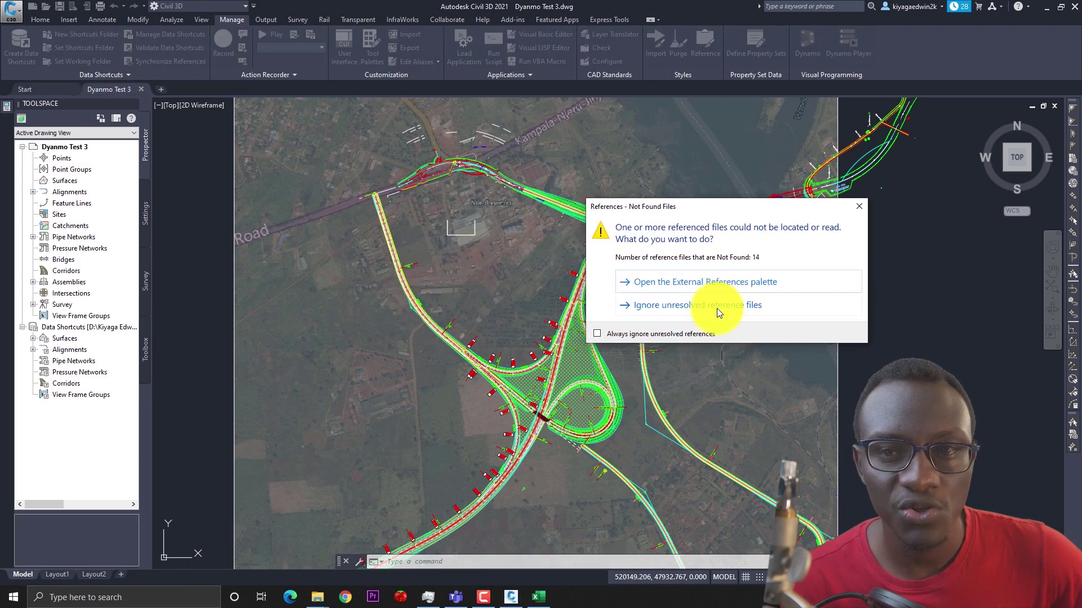
click(710, 309)
Look over the interchange layout in the drawing and launch Dynamo.
middle_drag(591, 379, 737, 210)
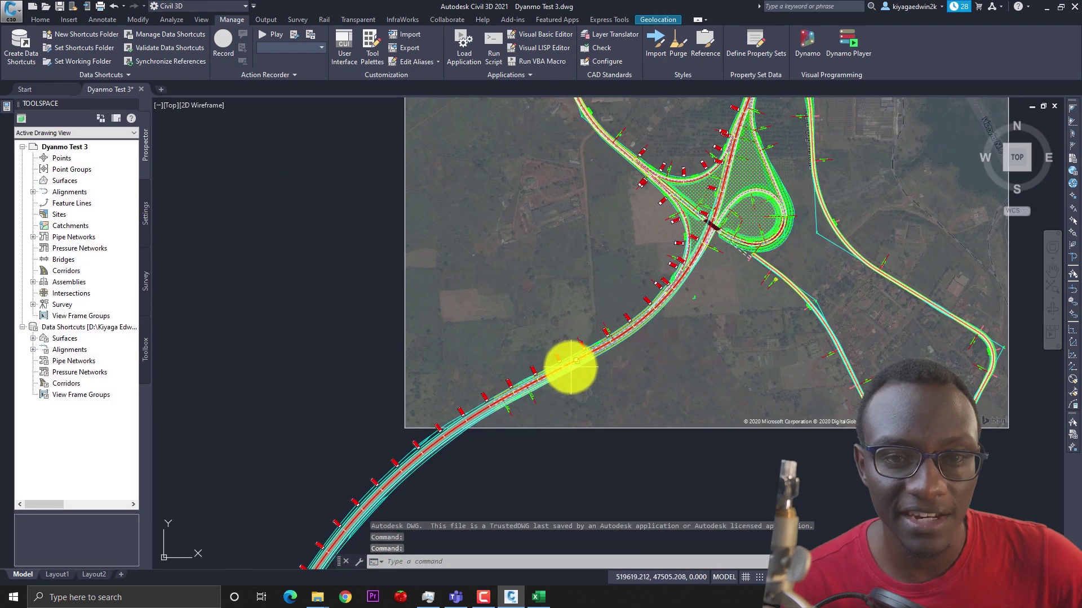
middle_drag(725, 213, 620, 200)
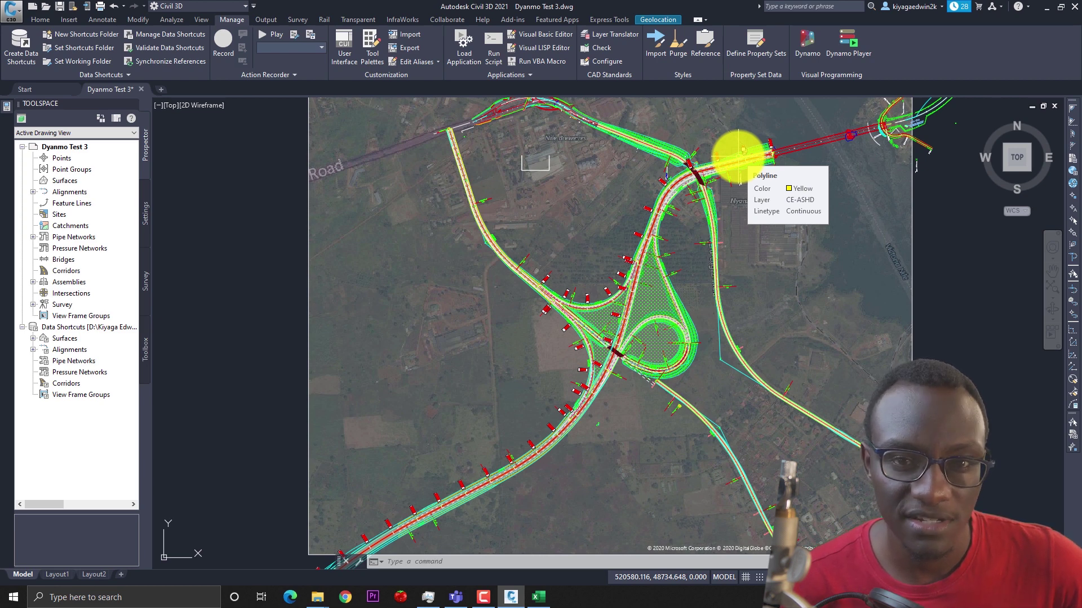
click(40, 19)
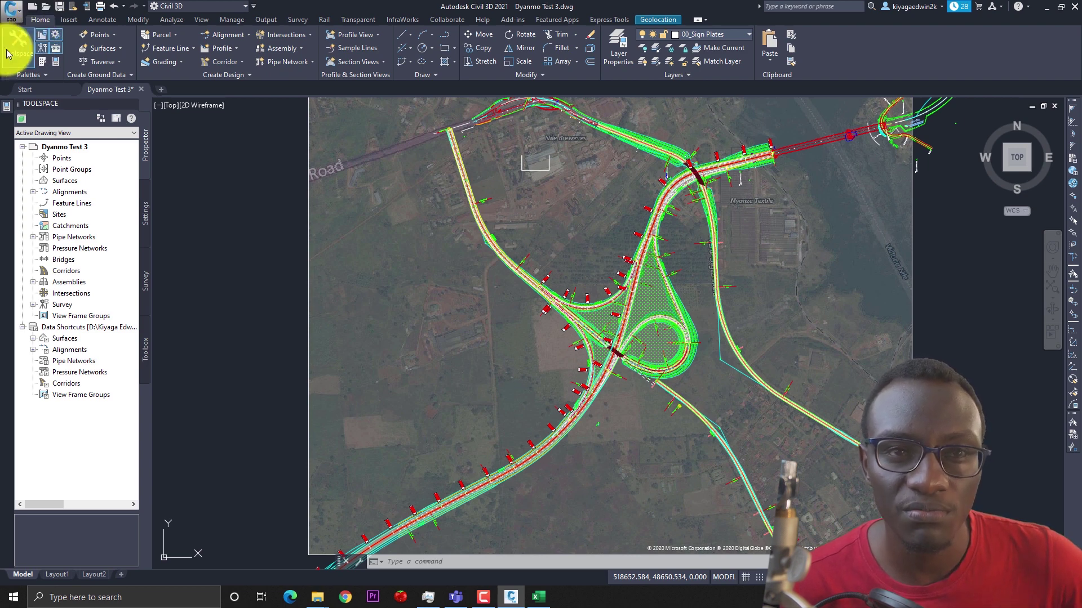
click(232, 20)
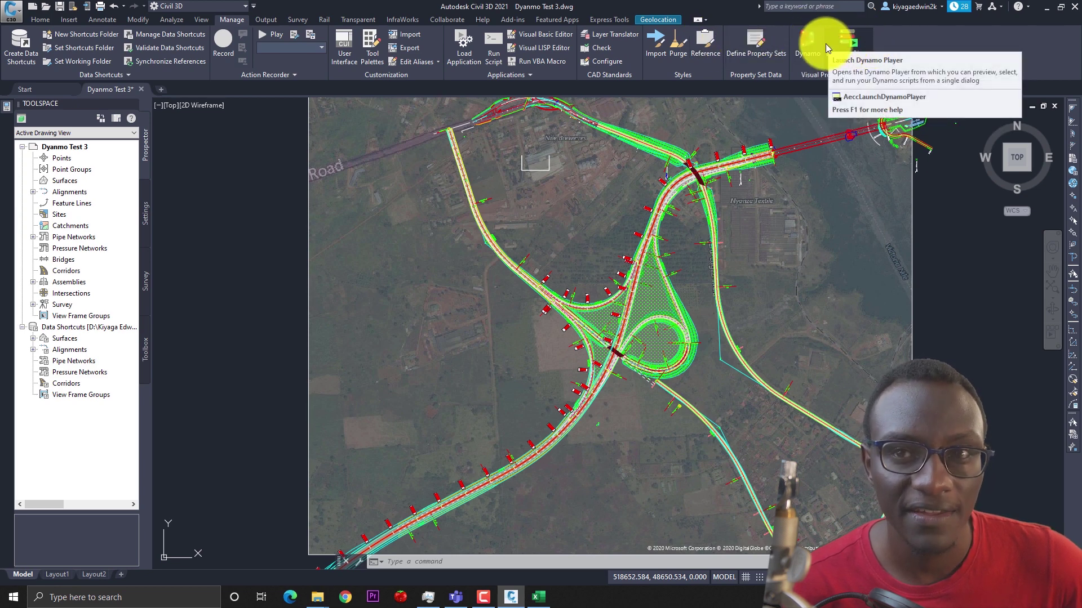
click(809, 42)
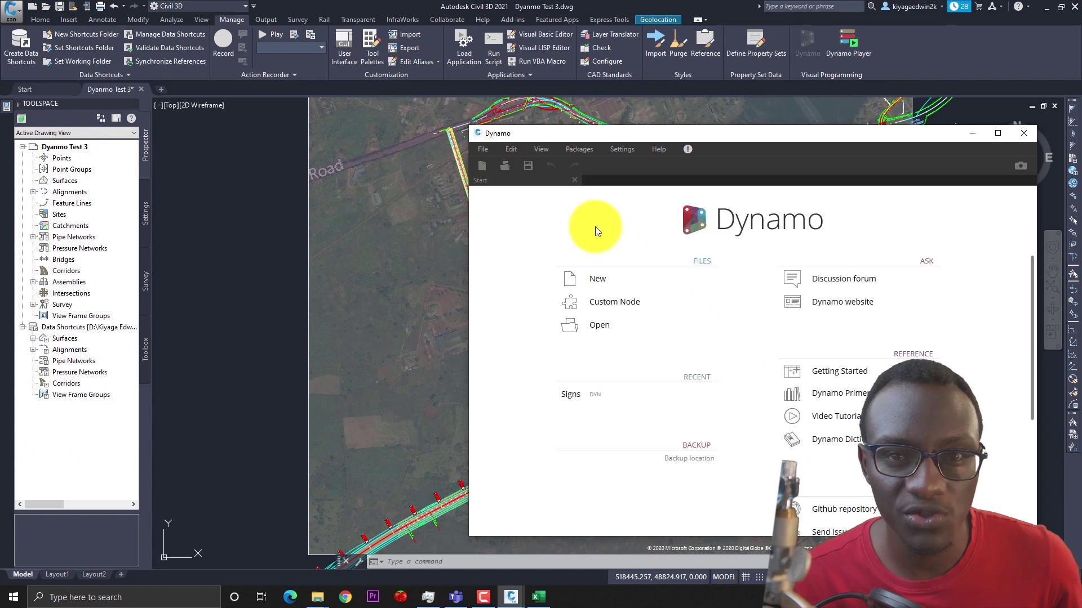
Open the recent Signs script in Dynamo and place its window over the drawing.
drag(630, 137, 739, 93)
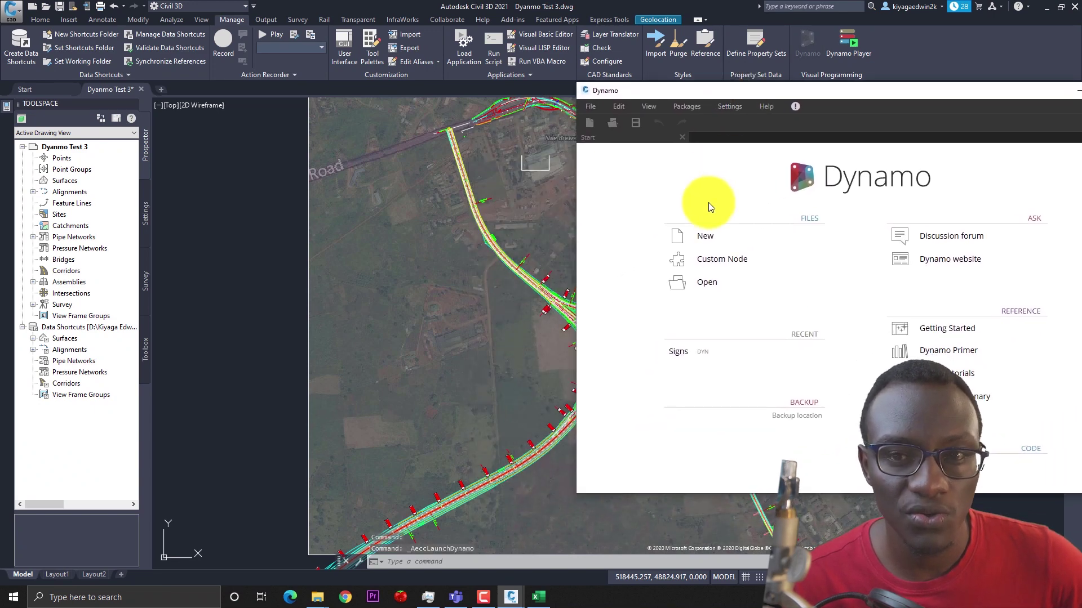
click(690, 346)
mouse_move(862, 91)
mouse_down()
mouse_move(688, 107)
mouse_move(573, 88)
mouse_up()
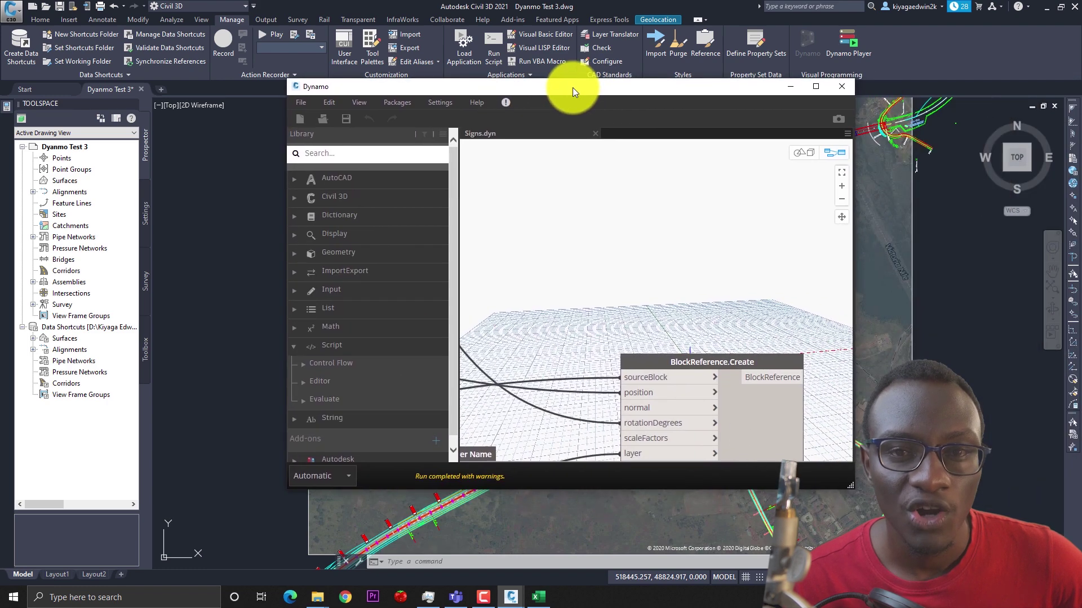
Look over the node layout of the Signs graph and close Dynamo.
scroll(654, 244, down, 6)
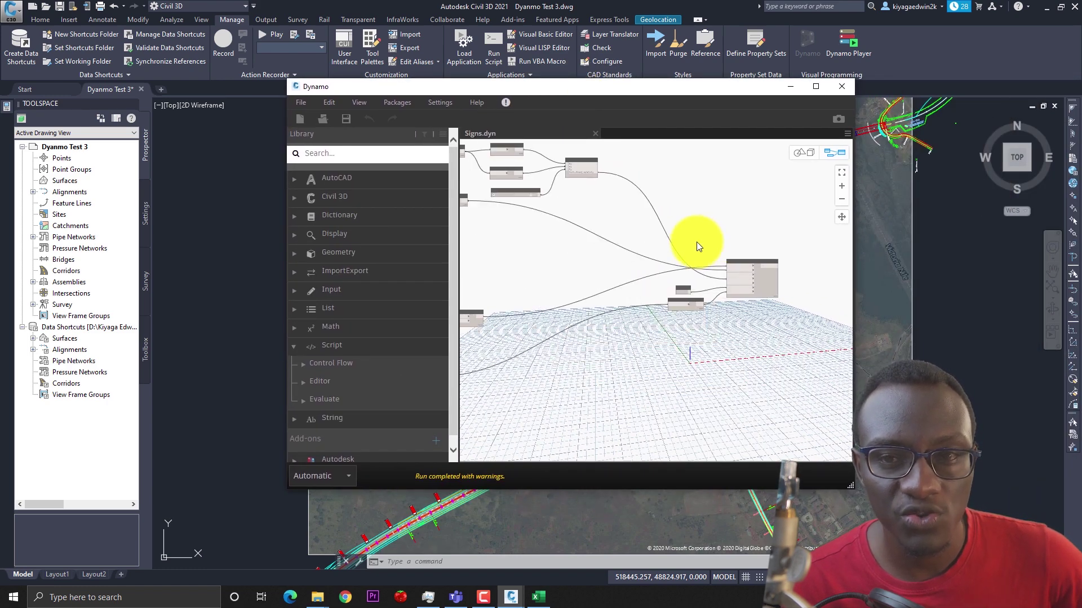
mouse_move(637, 263)
middle_down()
mouse_move(699, 272)
mouse_move(695, 244)
mouse_move(643, 282)
middle_up()
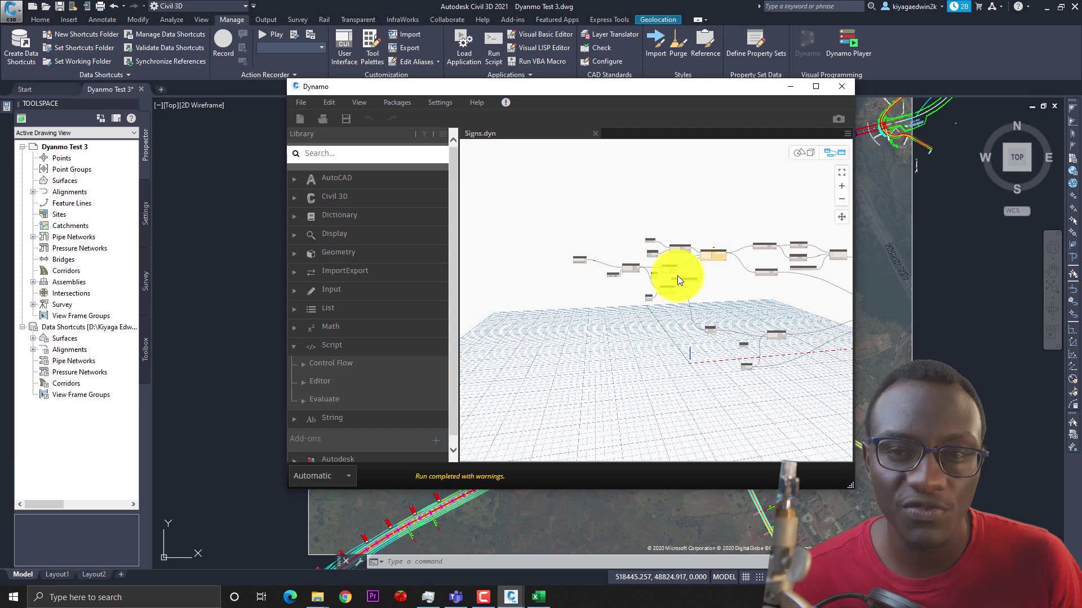
middle_drag(677, 275, 633, 276)
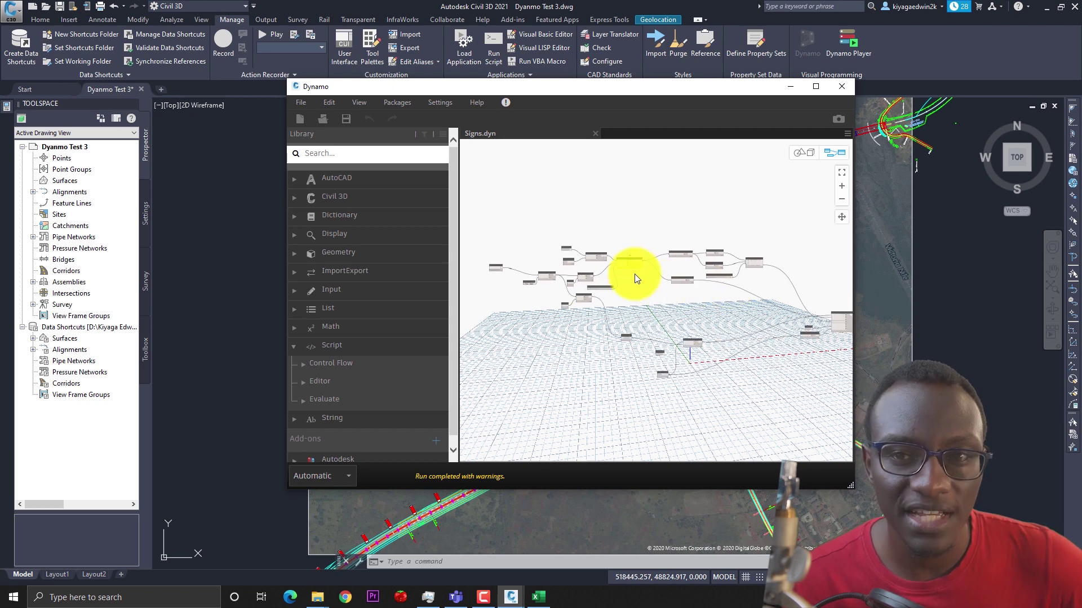
scroll(765, 301, up, 3)
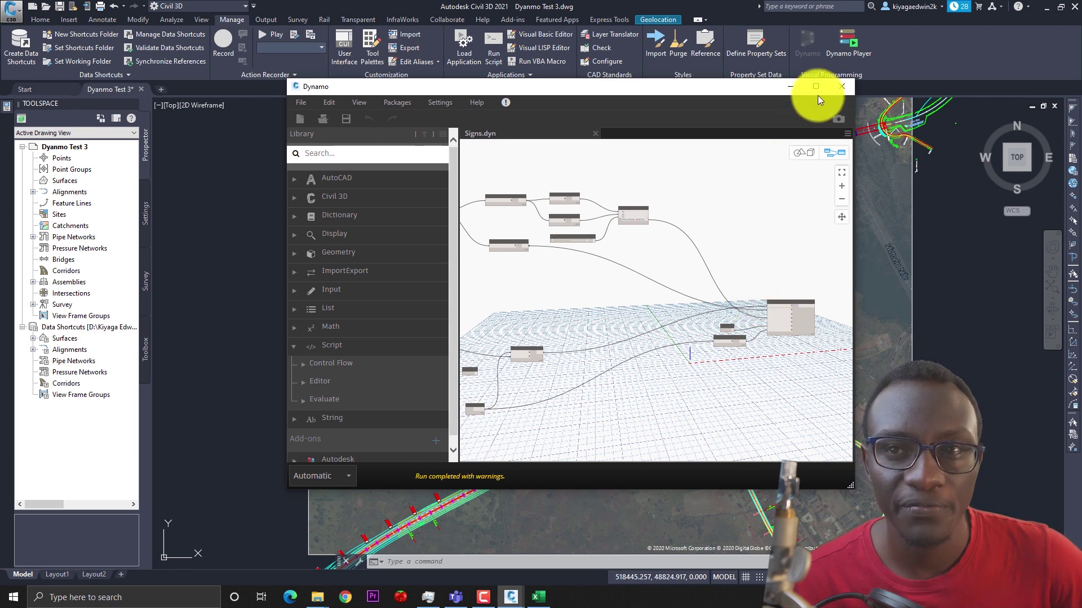
click(844, 87)
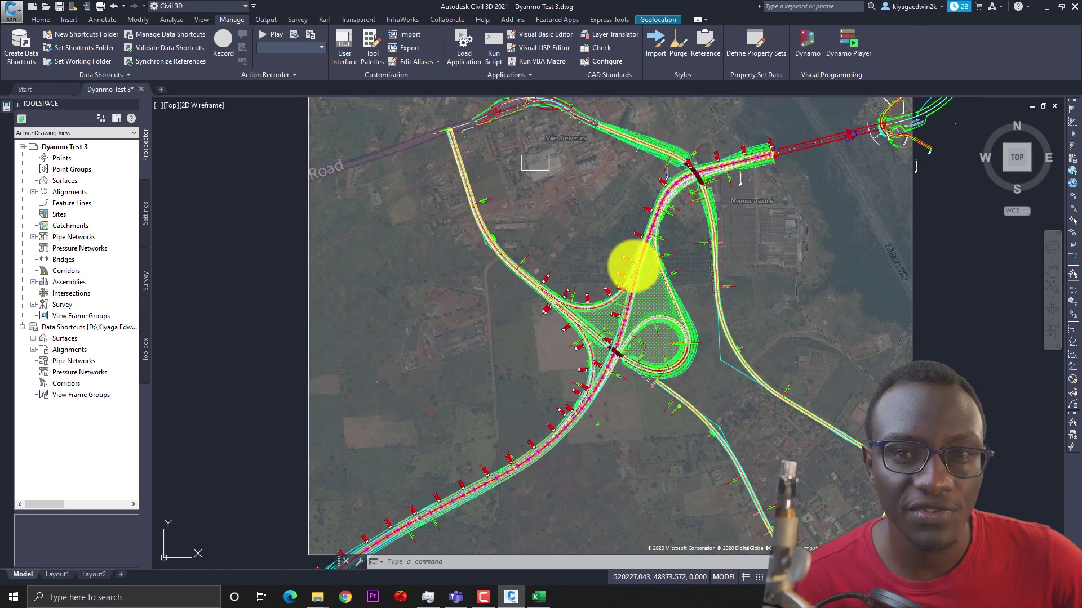
Open Dynamo Player and set its script folder to Desktop.
click(844, 44)
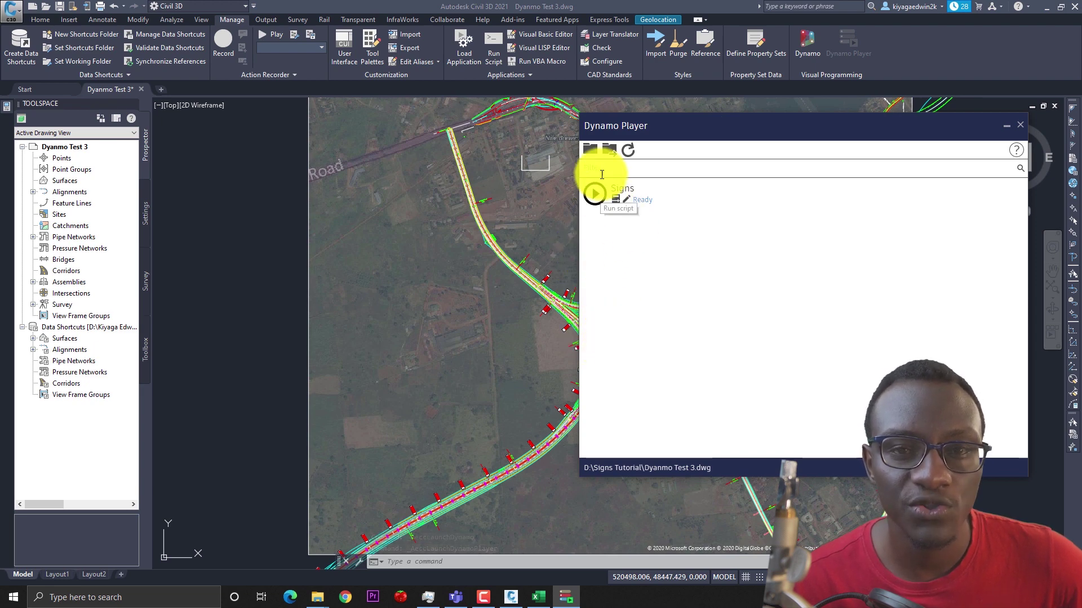
click(590, 150)
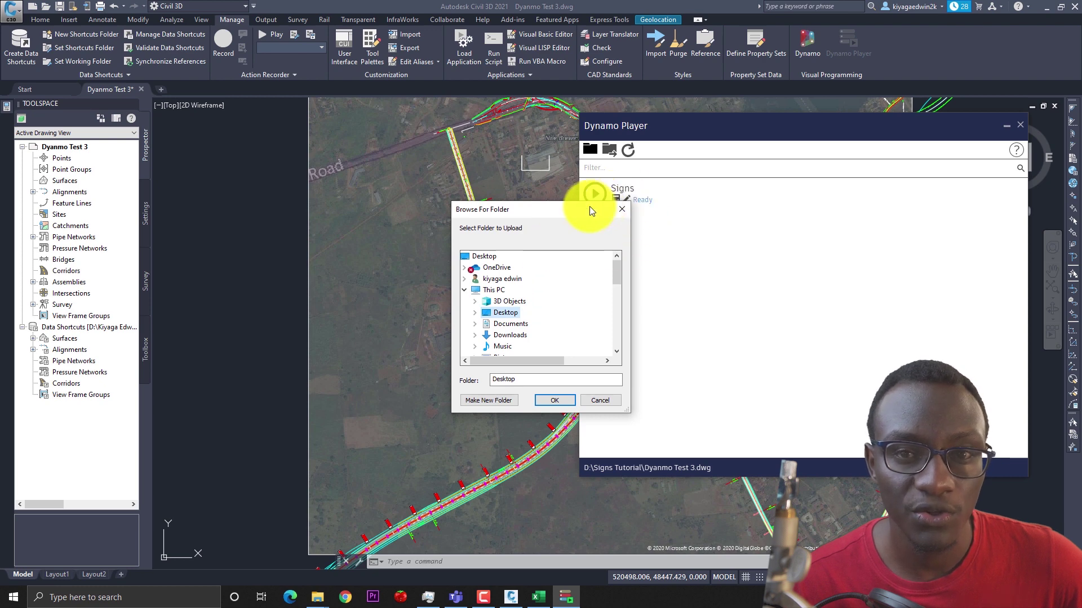
drag(590, 207, 739, 201)
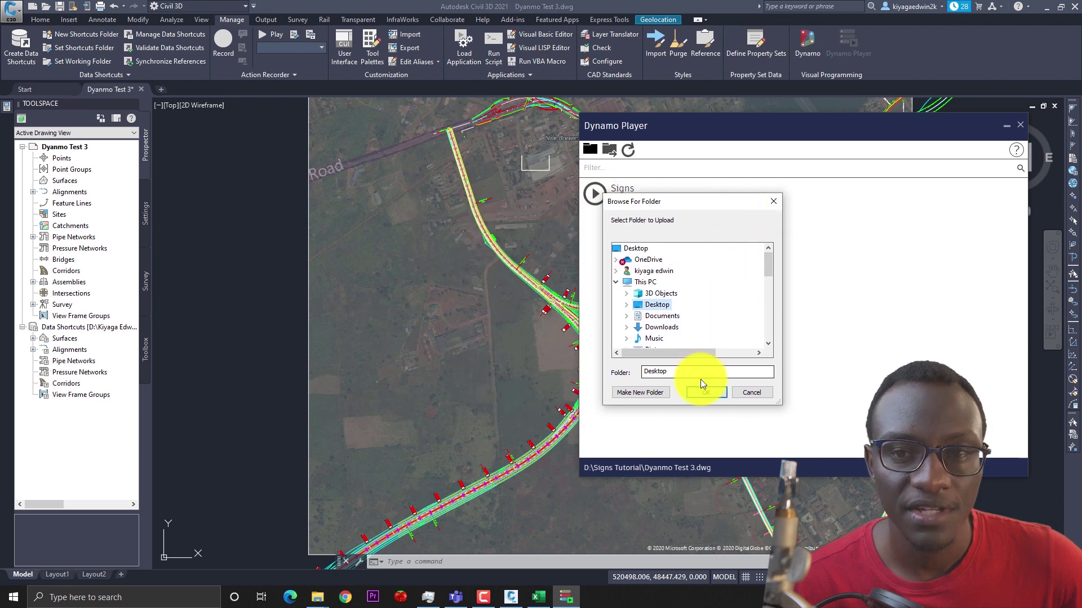
click(656, 306)
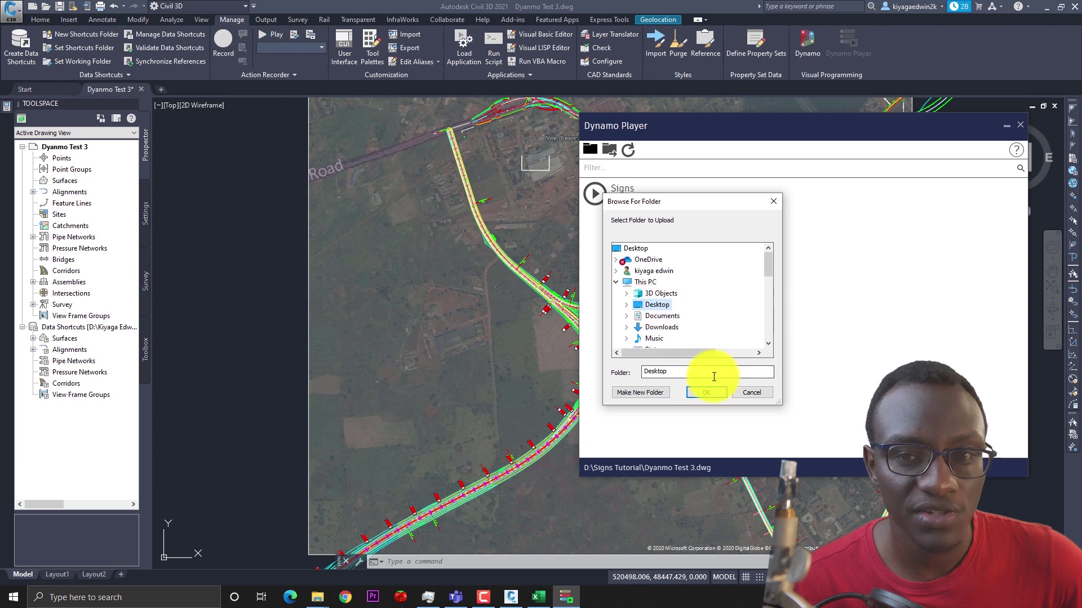
click(708, 391)
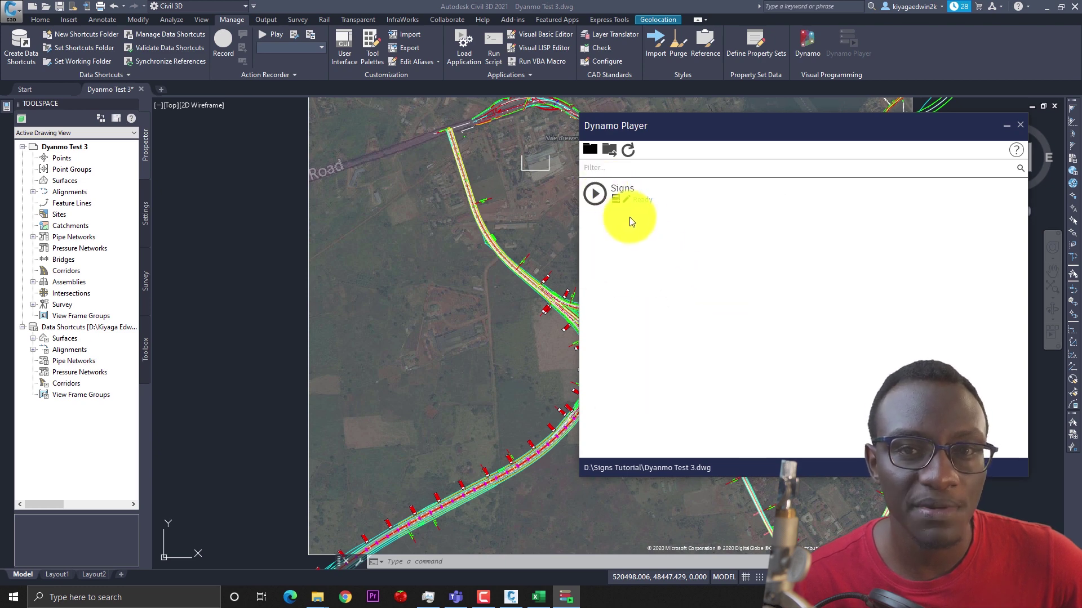
Set the Signs script's chainage path to Mainlinea.csv from the Spreadsheet folder and close Dynamo Player.
click(593, 193)
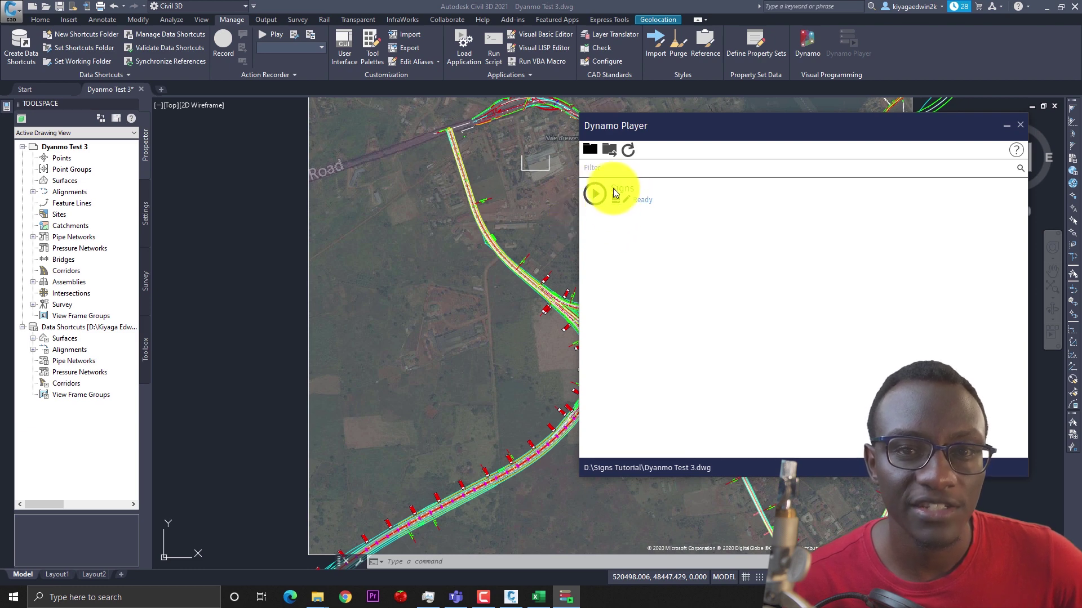
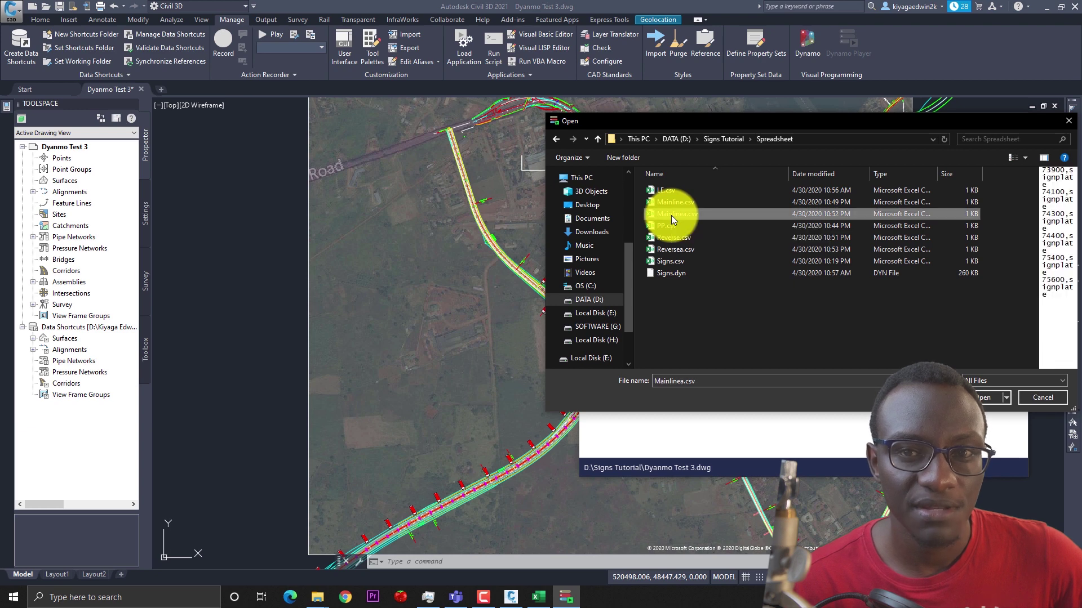
click(671, 216)
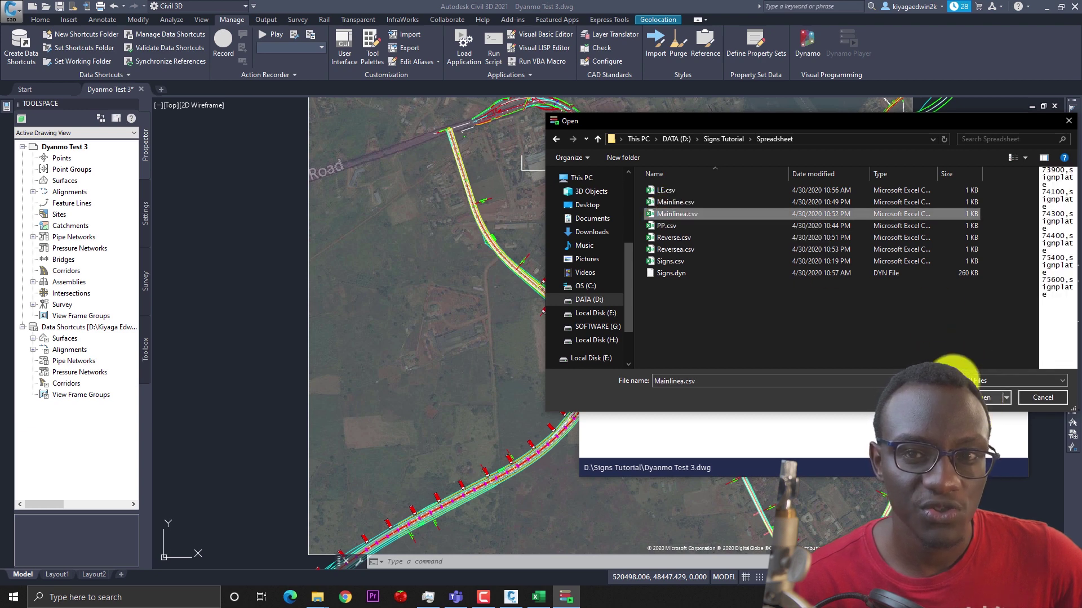
click(986, 398)
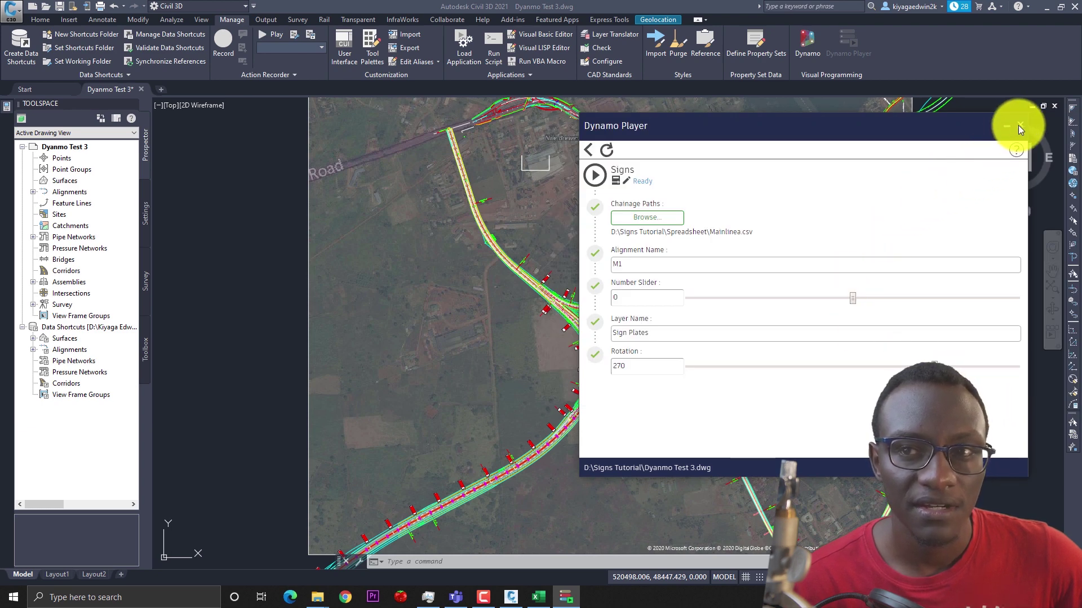
click(1021, 125)
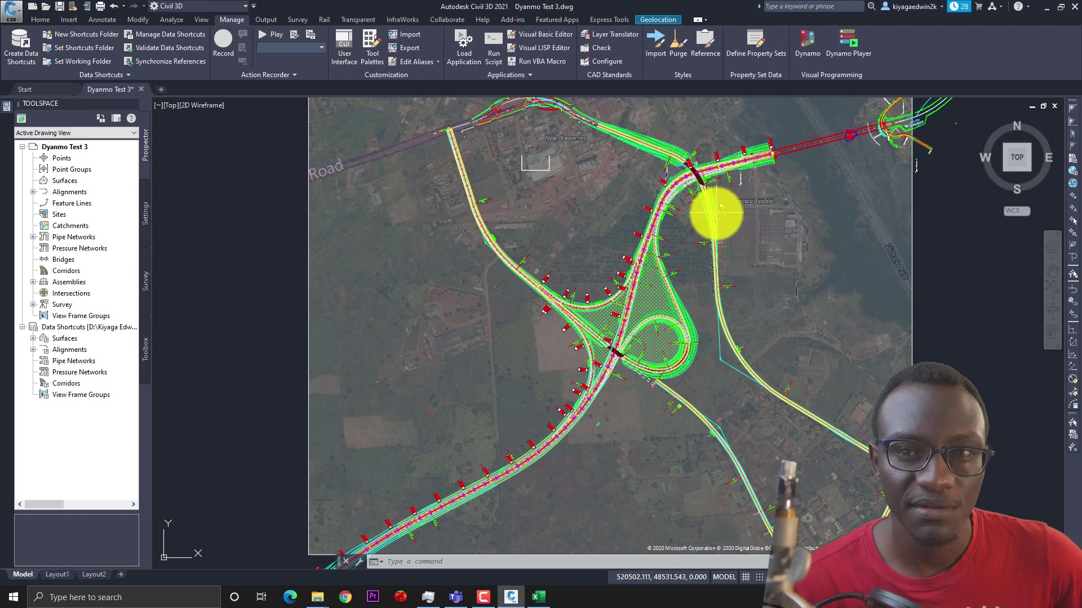
Examine the column of road sign blocks lined up along the vertical line east of the interchange.
scroll(705, 240, down, 5)
middle_drag(688, 229, 592, 230)
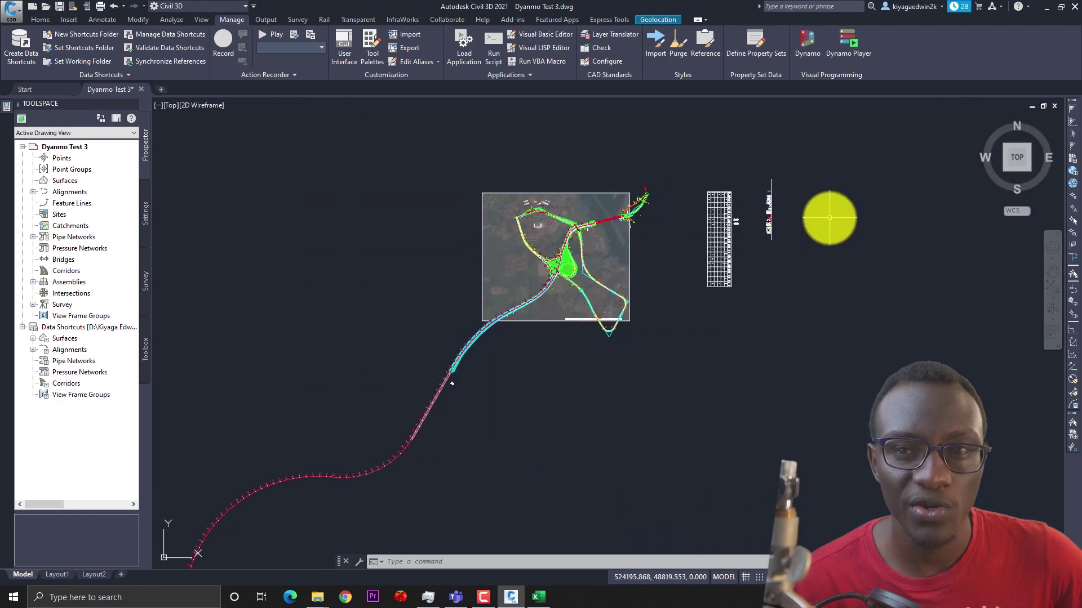
scroll(706, 174, up, 5)
scroll(657, 245, up, 8)
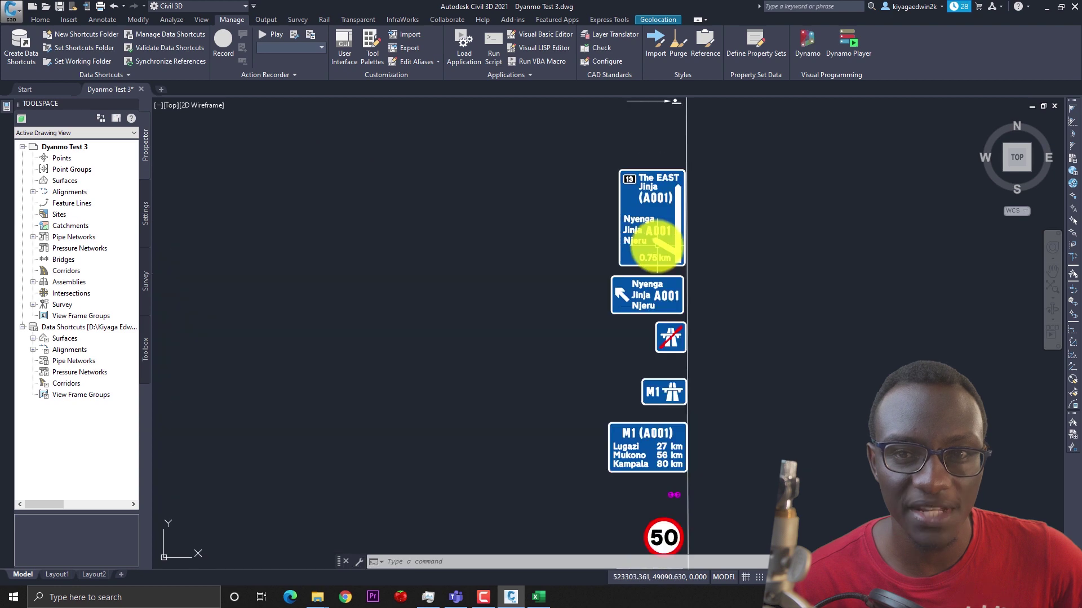
scroll(656, 245, down, 4)
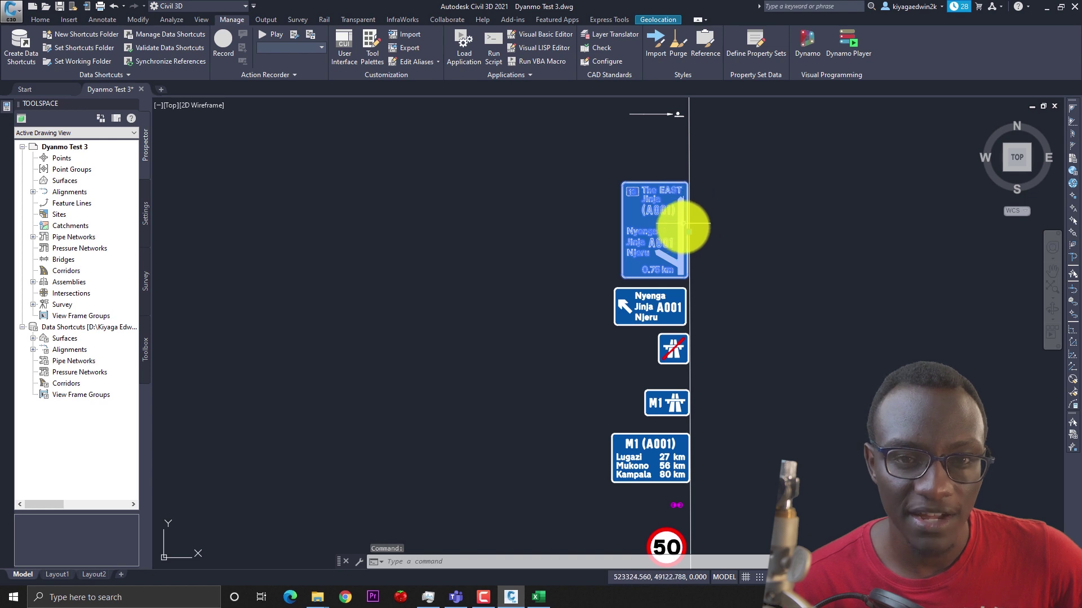
mouse_move(683, 378)
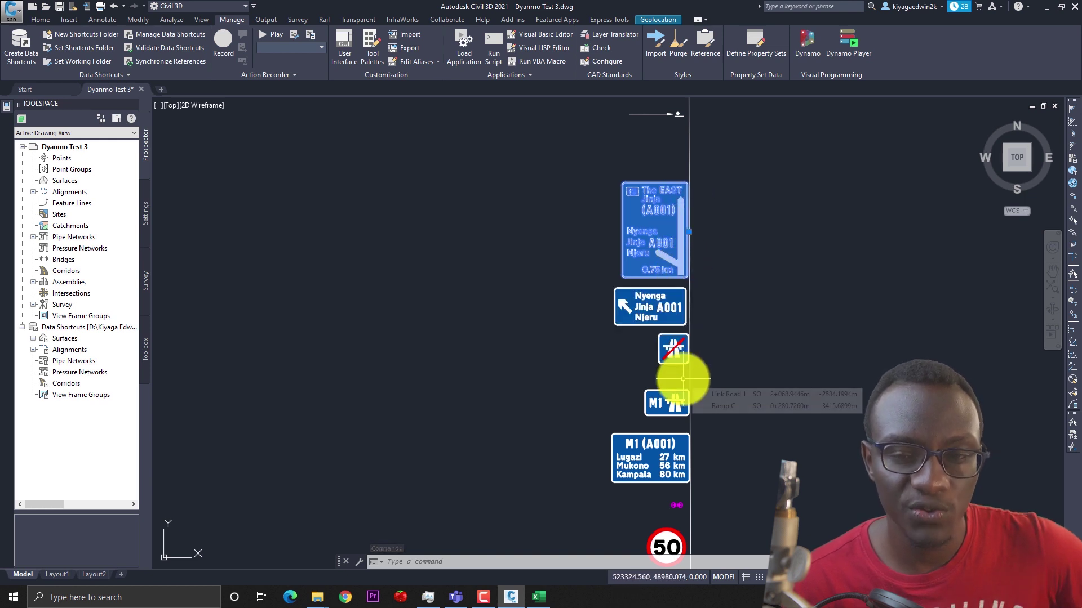
scroll(682, 383, down, 3)
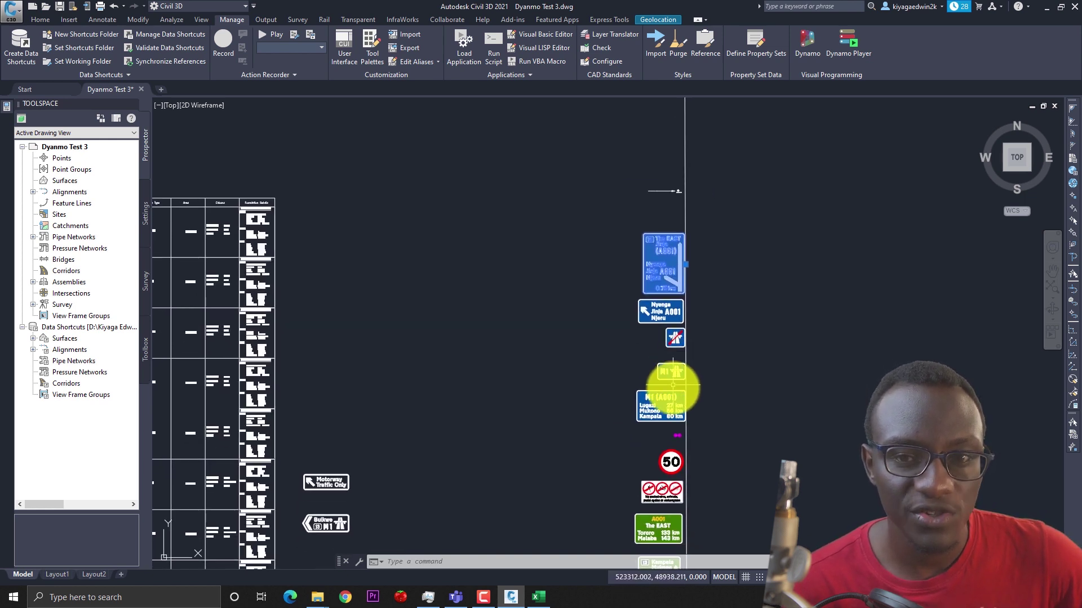
mouse_move(676, 401)
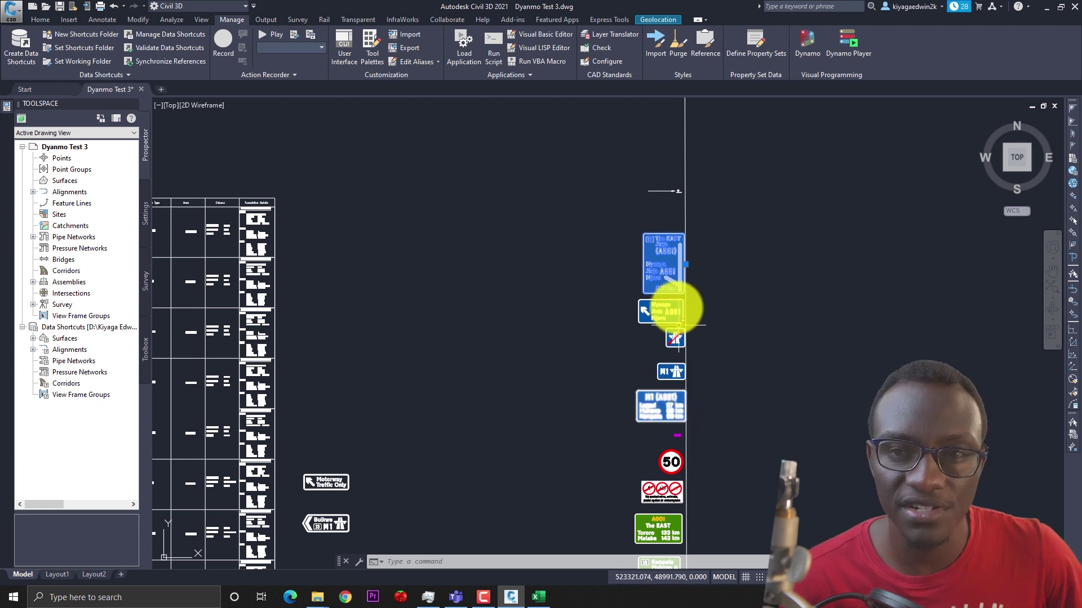
Check the block name of the 0.75 km direction sign in its properties and deselect the sign.
scroll(671, 276, up, 4)
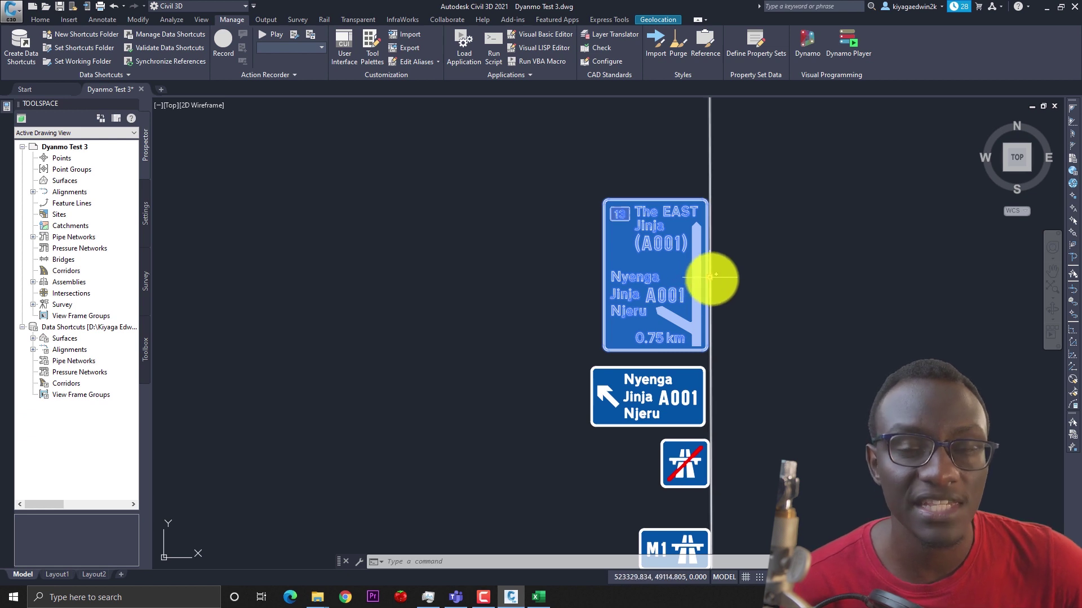
mouse_move(712, 278)
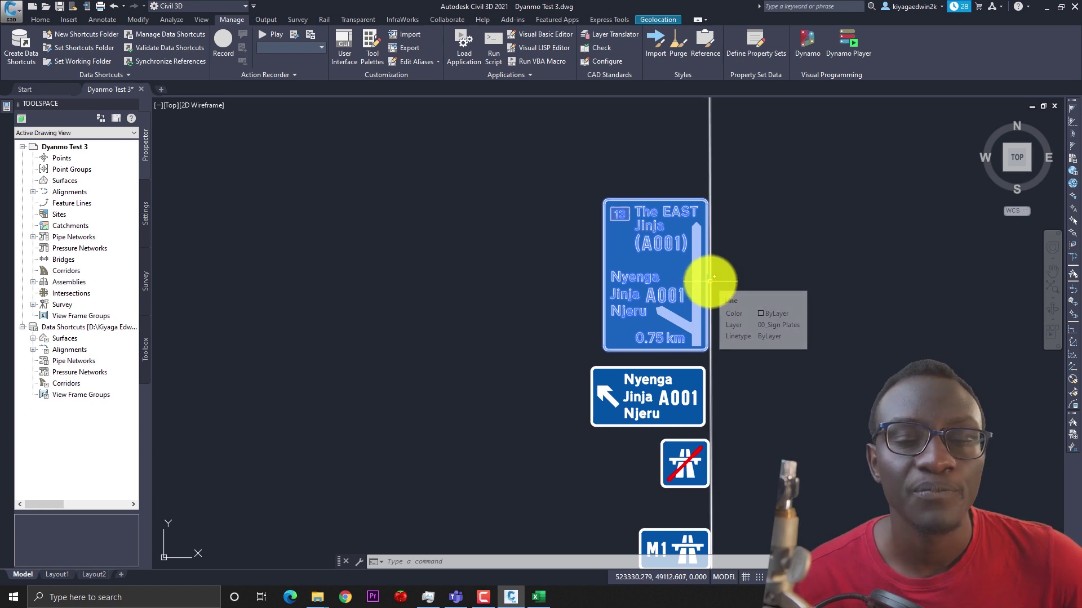
click(690, 396)
key(ctrl+1)
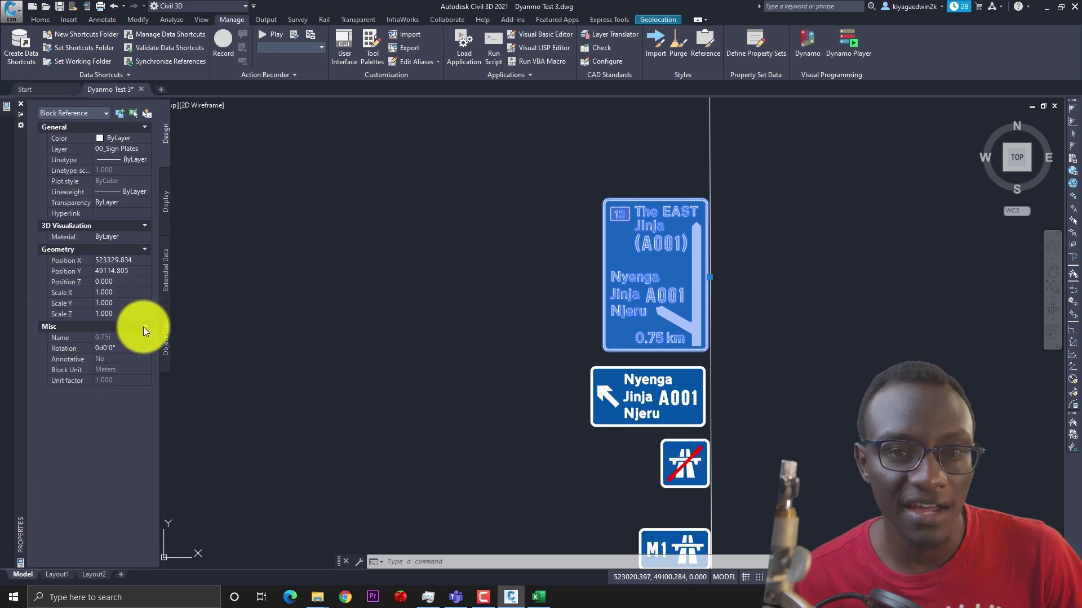
key(ctrl+1)
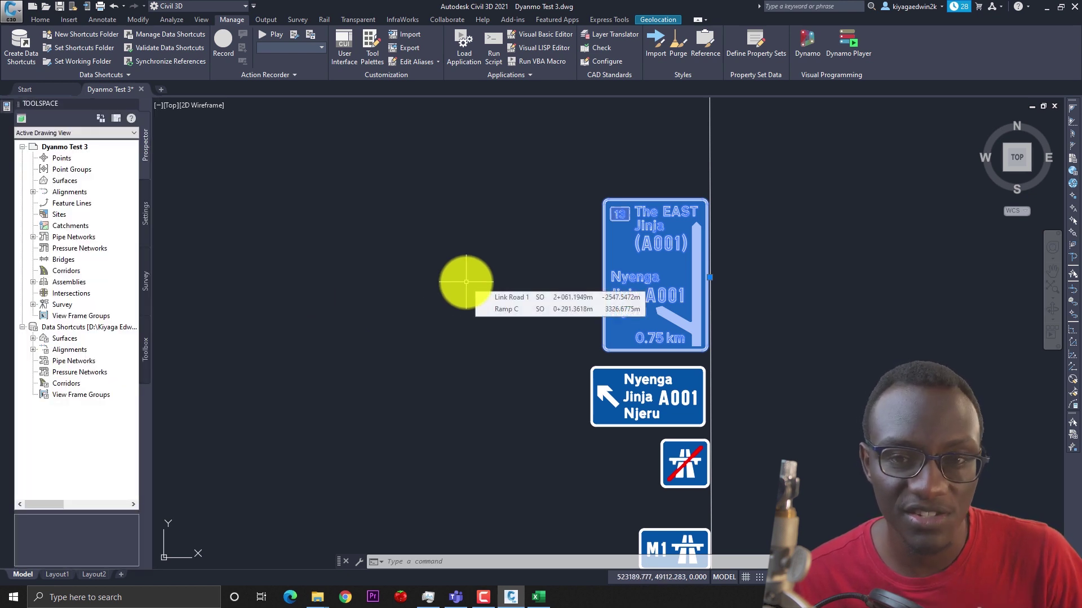
key(Escape)
Check the block name of the M1 motorway sign in its properties and deselect the sign.
middle_drag(514, 434, 526, 321)
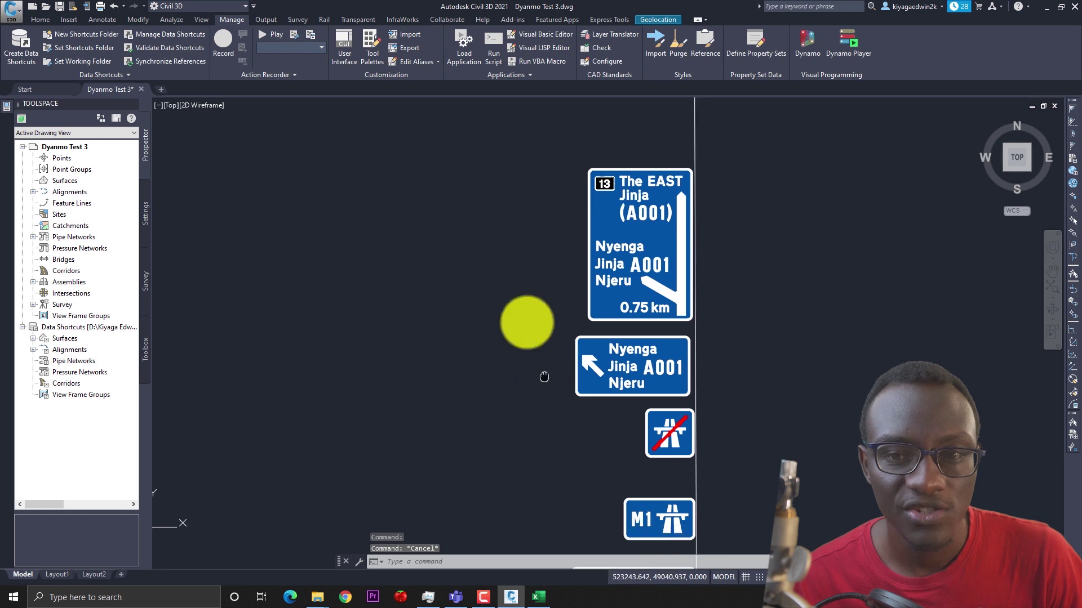
click(641, 432)
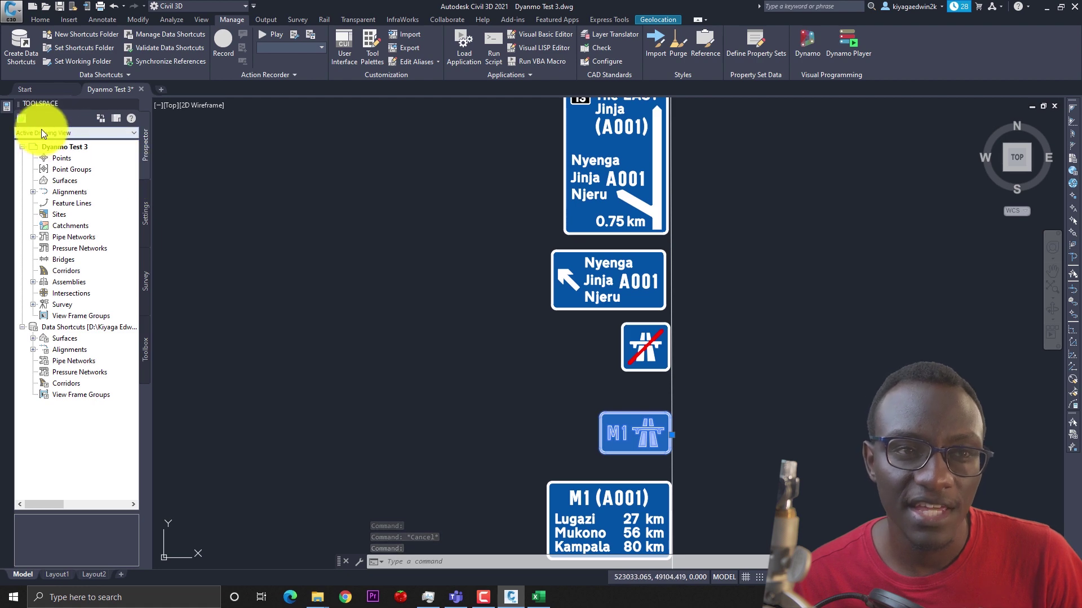
mouse_move(8, 110)
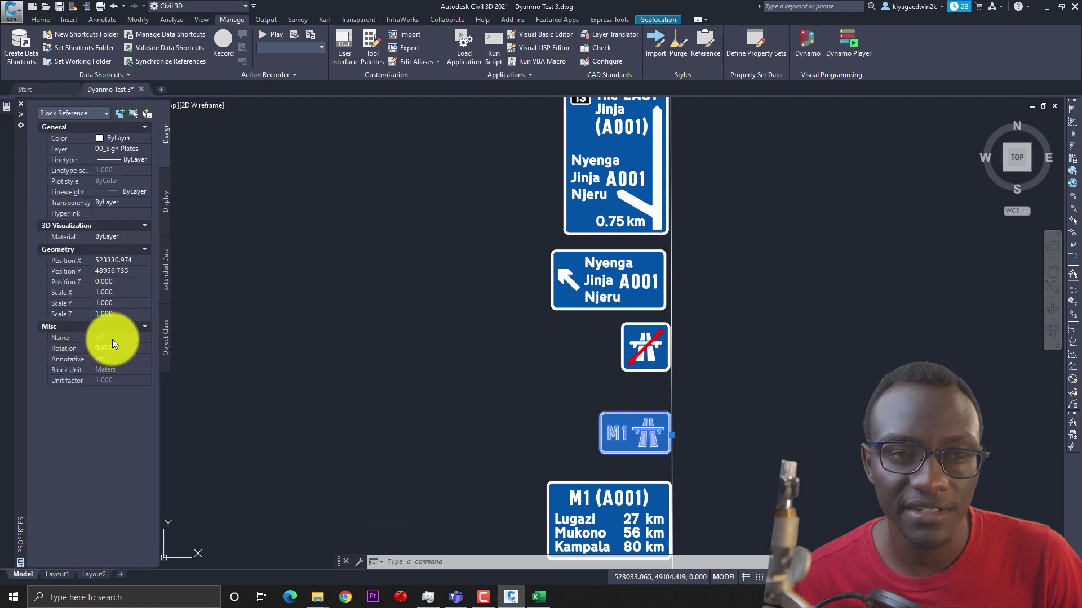
key(Escape)
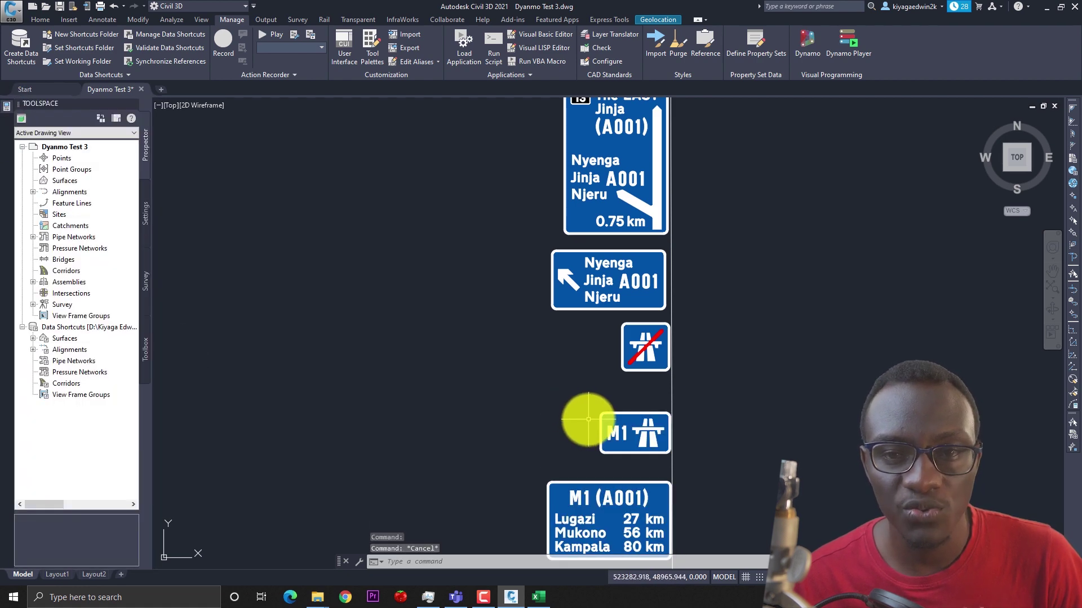
Explode the M1 motorway sign block.
click(578, 403)
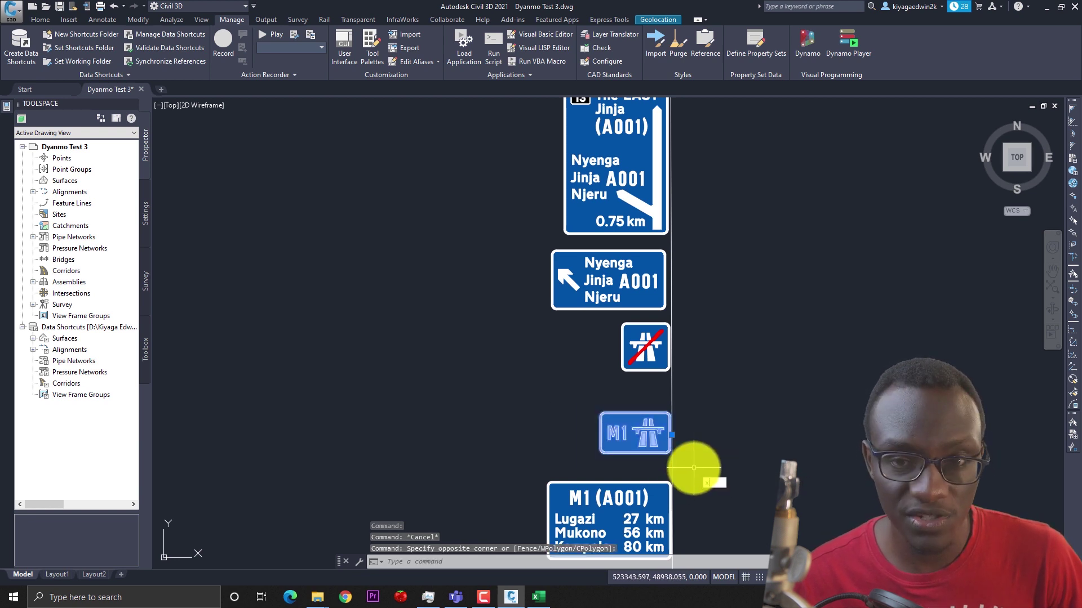
click(693, 468)
text(x)
key(Return)
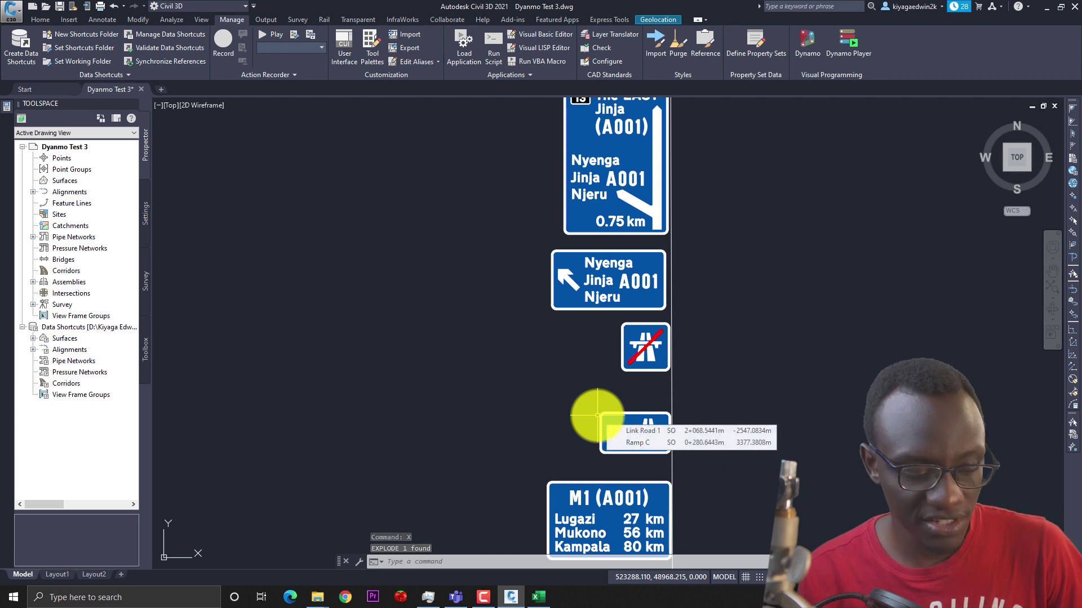
Start Write Block for the M1 motorway sign, with the base point on the vertical line beside the sign's mid-height.
text(WBLOCK)
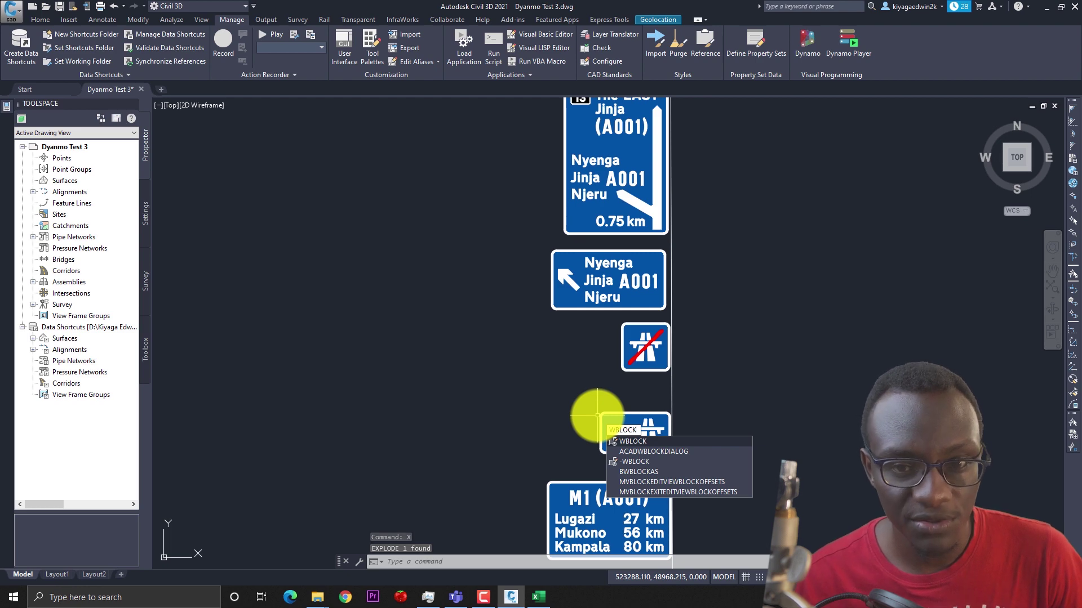
click(627, 443)
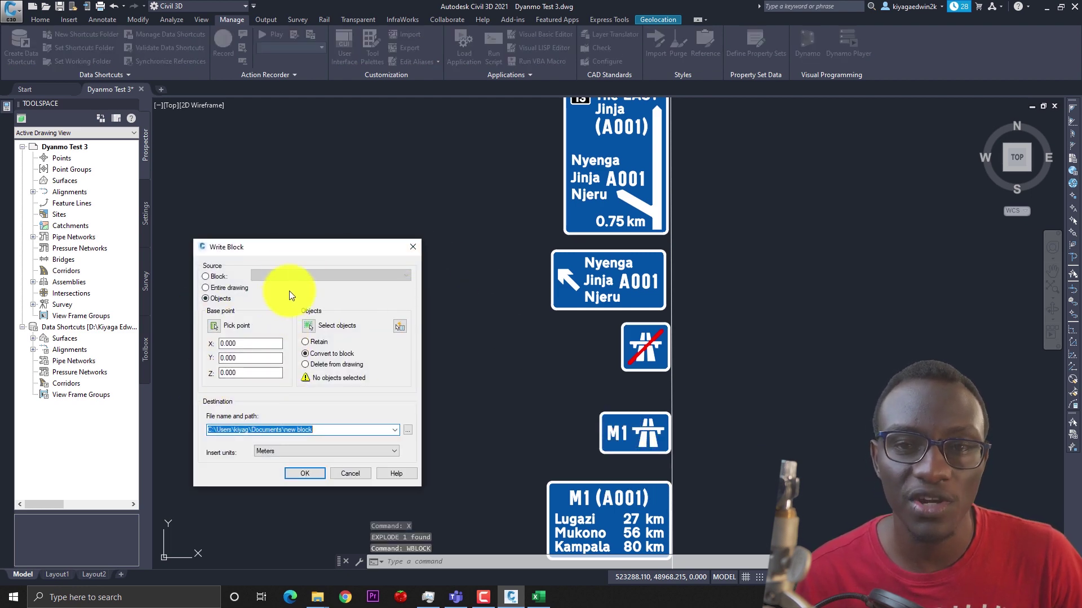
drag(241, 251, 181, 257)
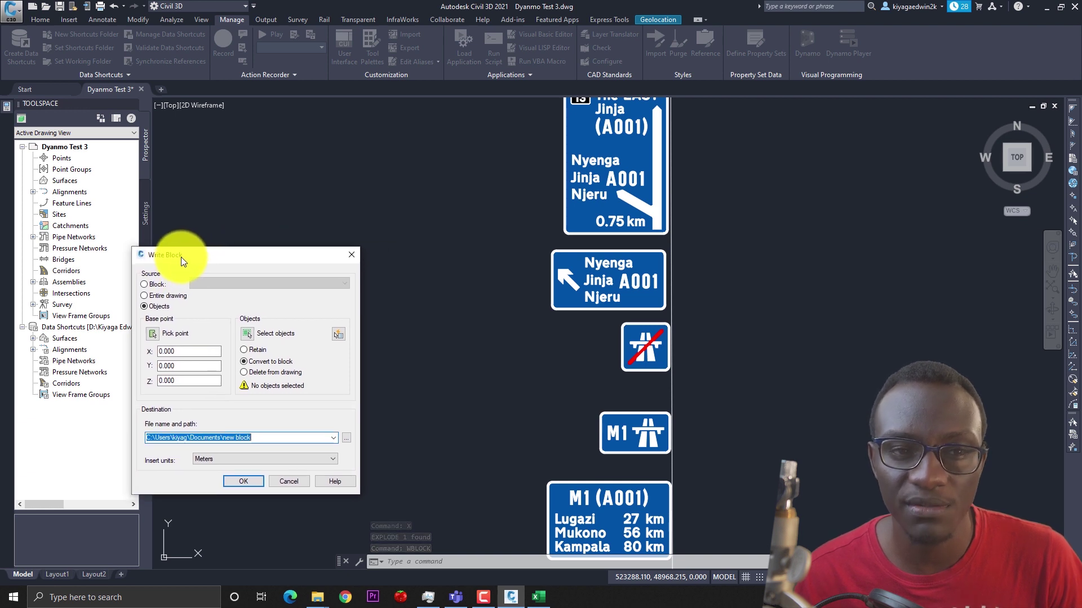
click(152, 332)
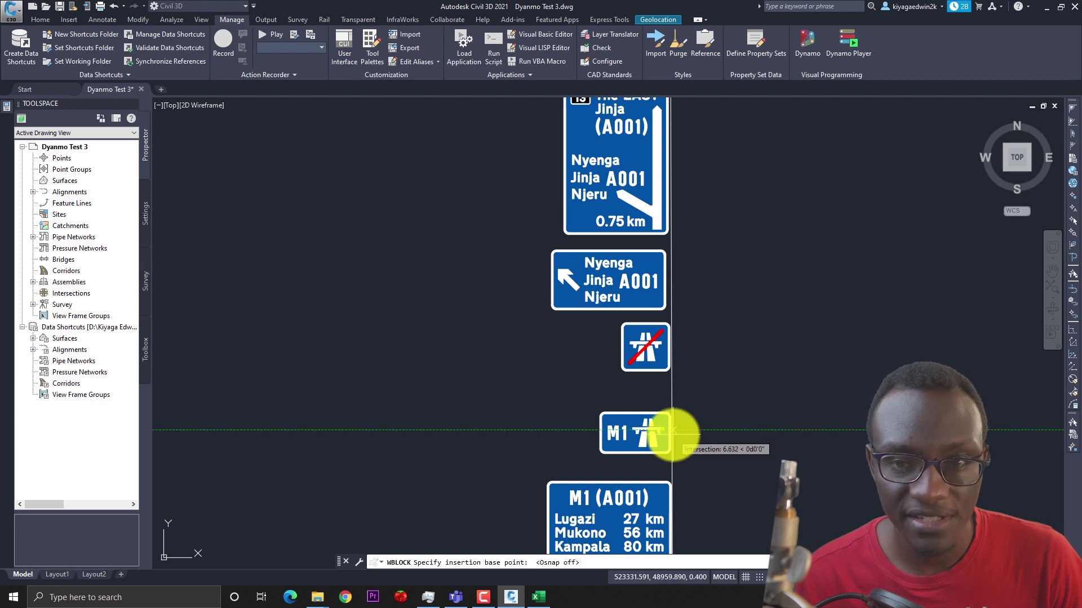
click(671, 431)
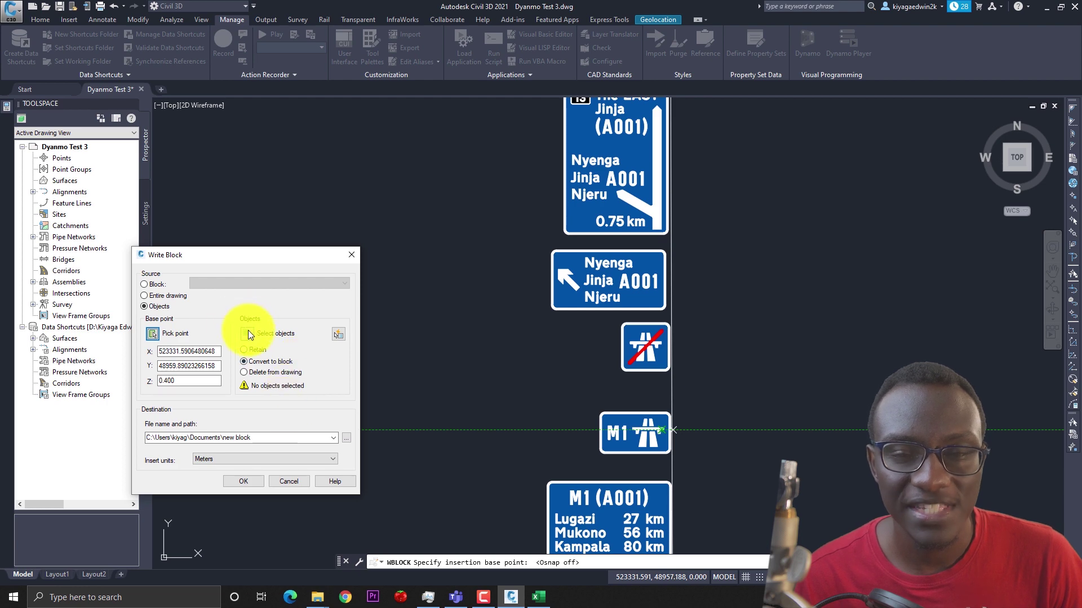
Select all the exploded parts of the M1 motorway sign as the objects for the written block.
click(248, 332)
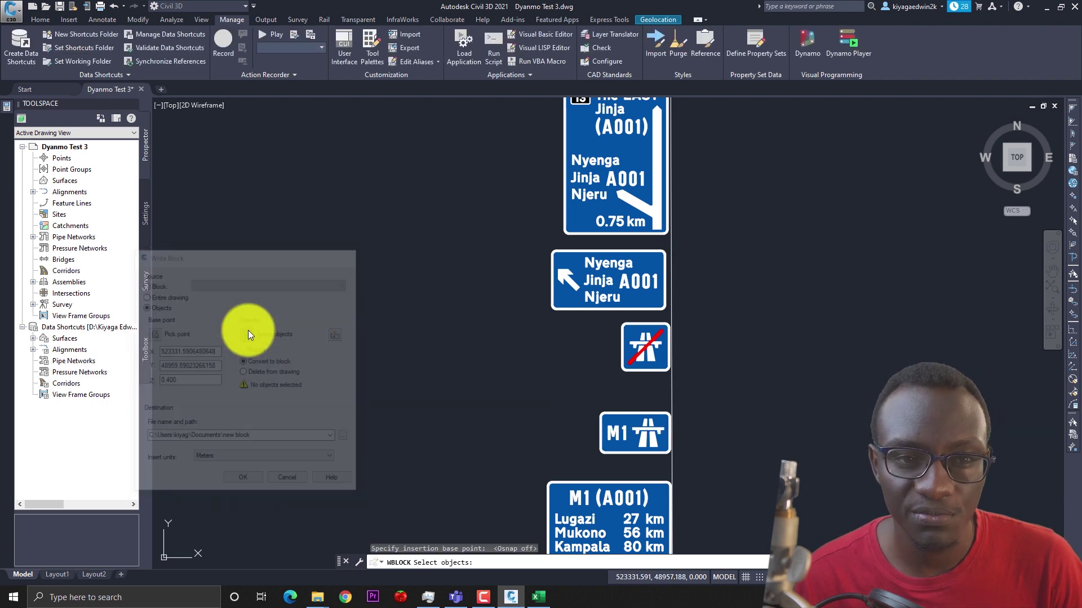
click(552, 398)
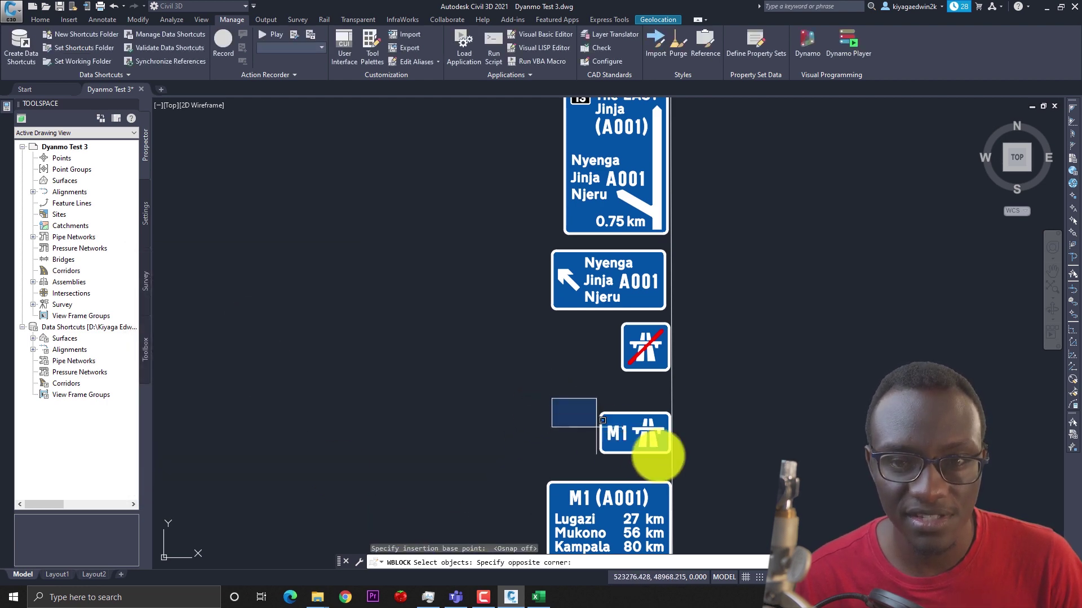
click(702, 460)
key(Return)
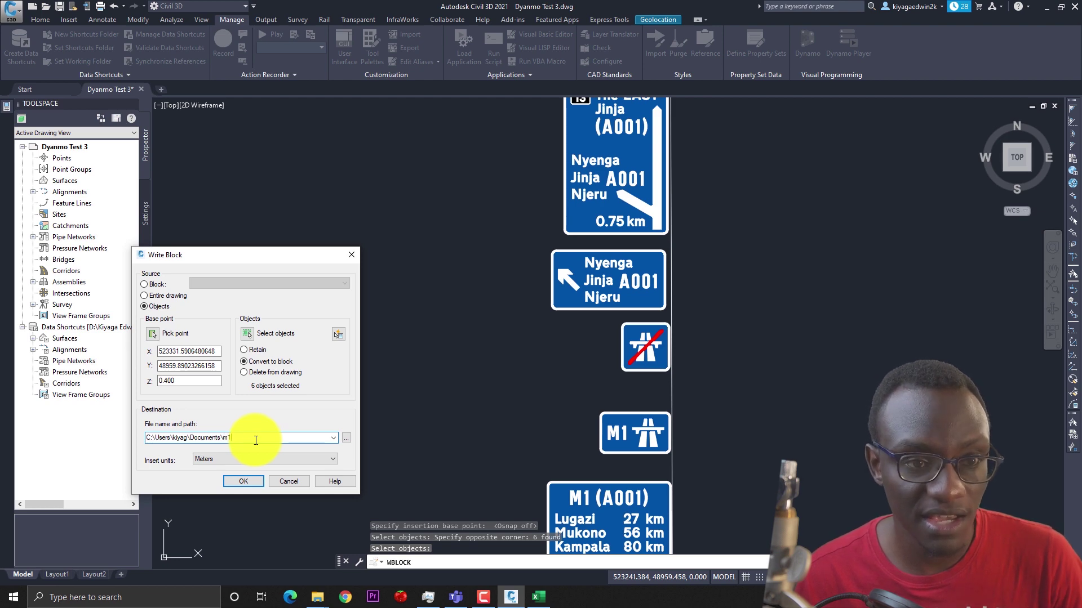
Write the block to the Documents folder as m1, replacing the existing file and including the AutoCAD Map information.
click(252, 484)
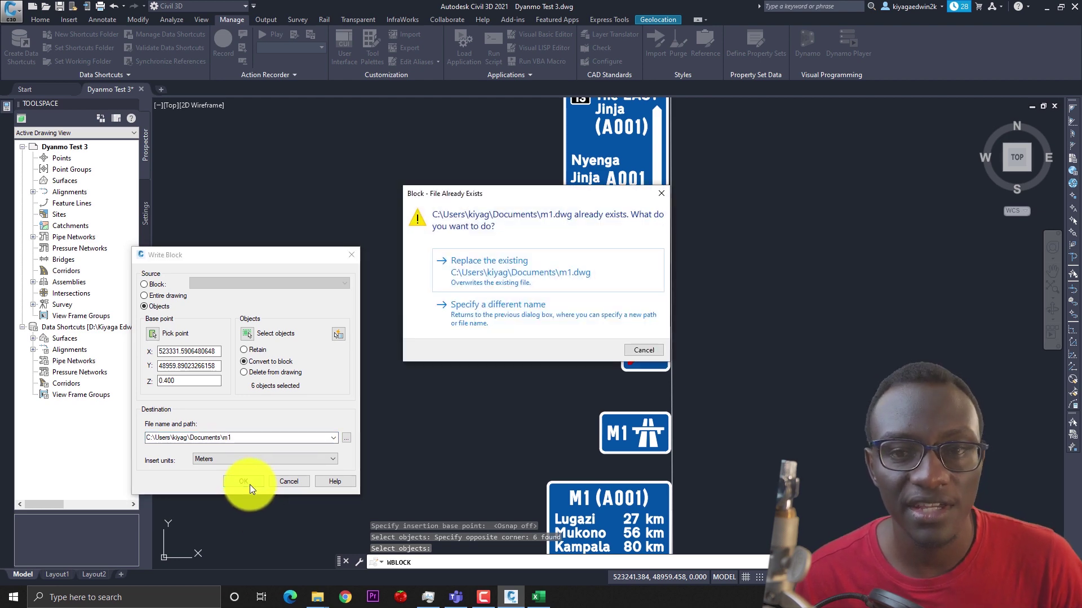
drag(525, 188, 742, 190)
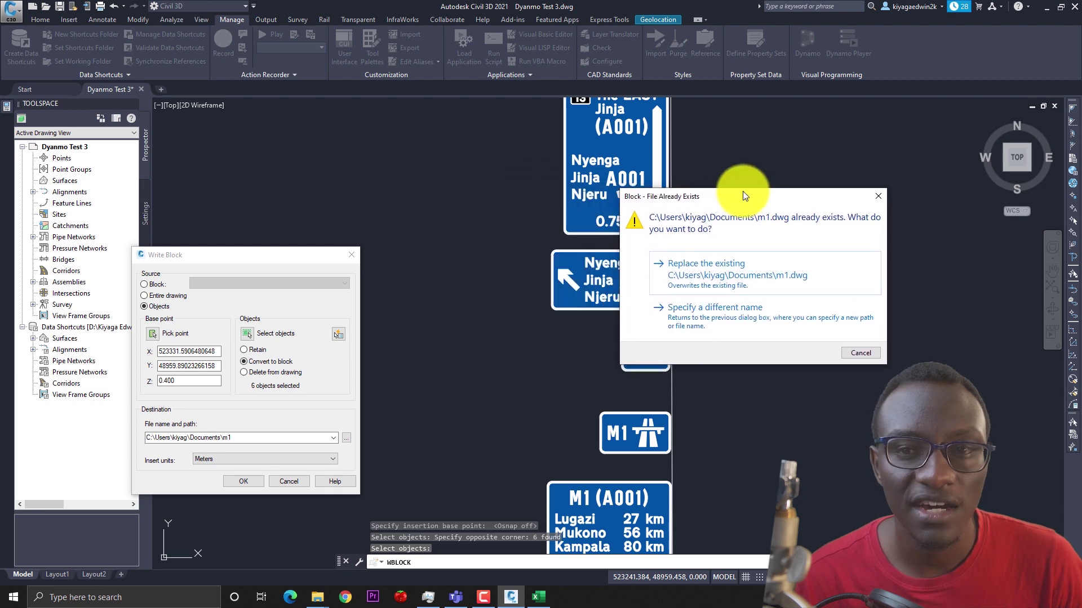
click(719, 278)
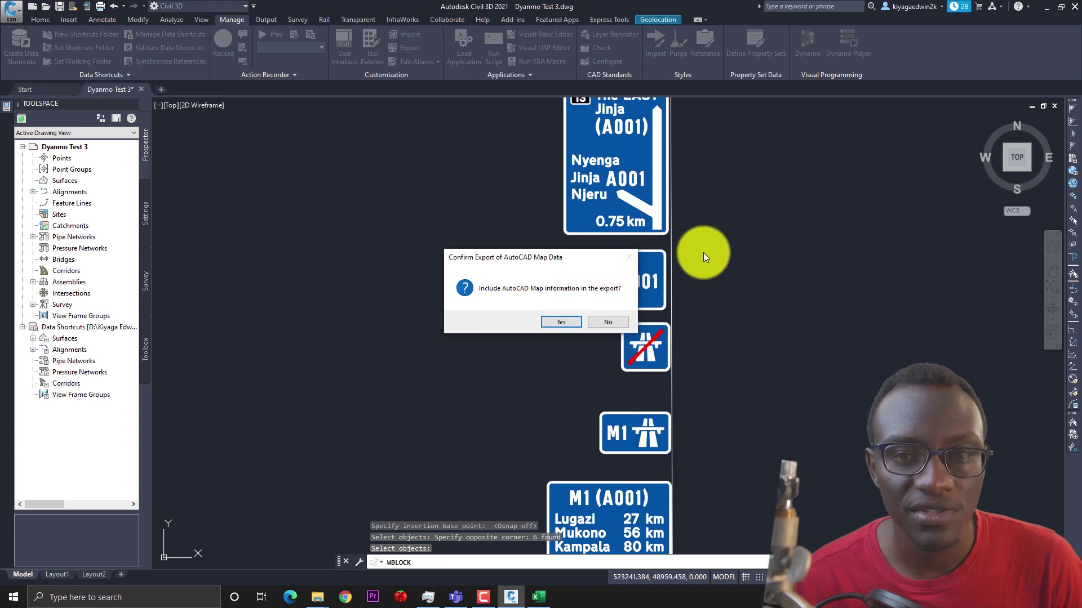
drag(589, 255, 797, 256)
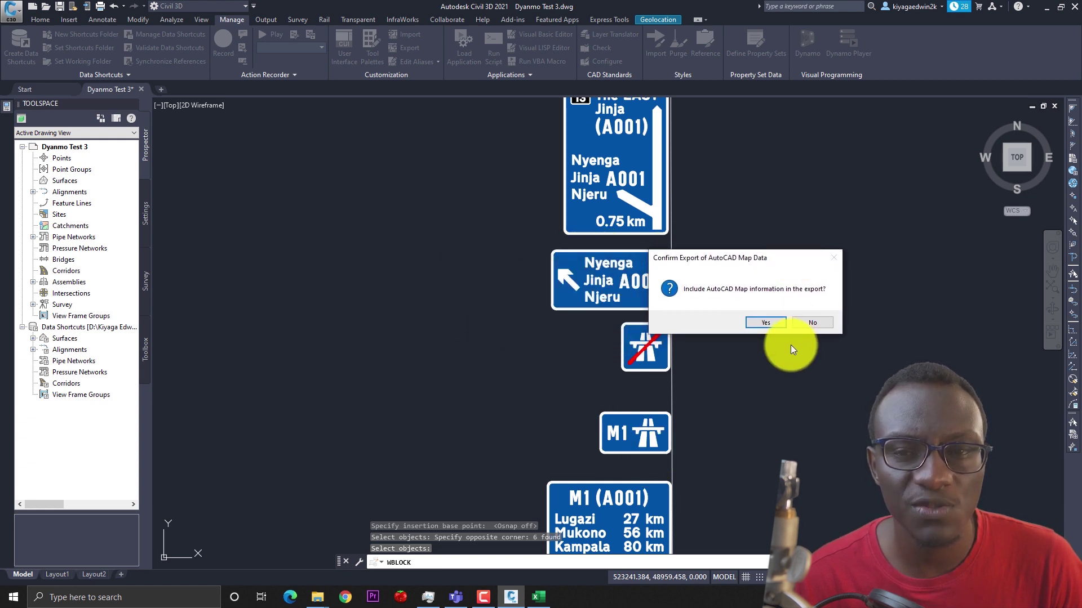
click(766, 323)
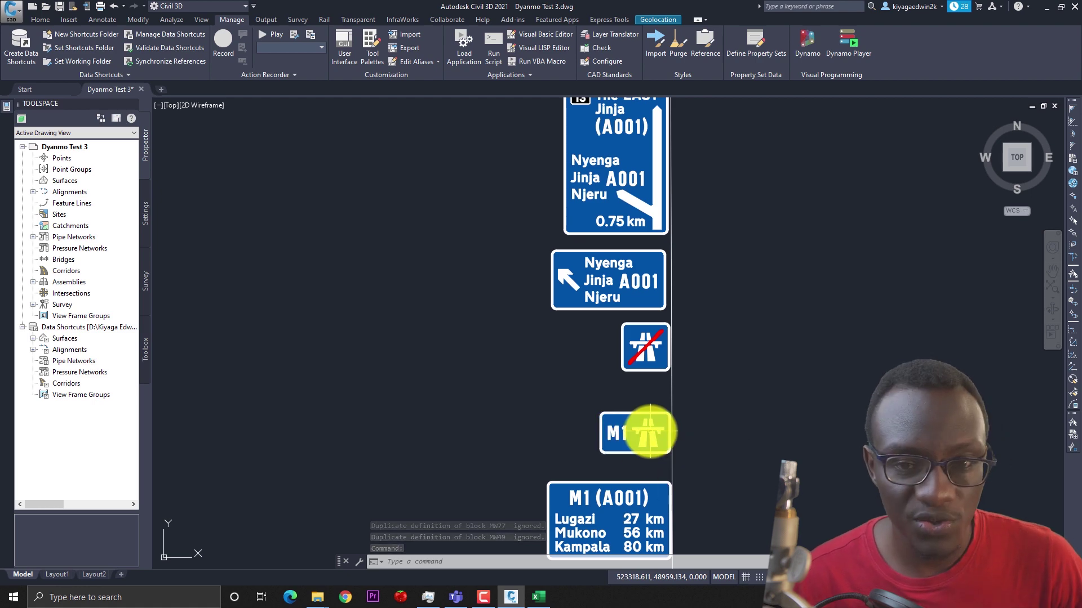
key(Escape)
Check the block name of the arrow symbol above the 0.75 km direction sign in its properties and deselect it.
scroll(642, 472, down, 4)
middle_drag(642, 472, 633, 398)
scroll(632, 429, up, 2)
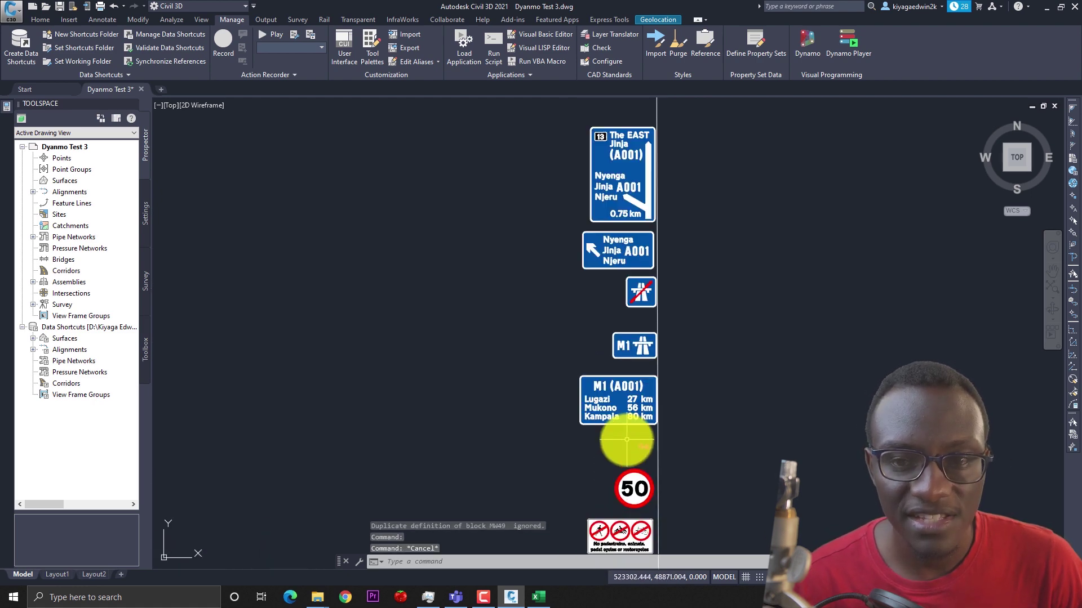
middle_drag(626, 440, 623, 393)
scroll(614, 377, down, 2)
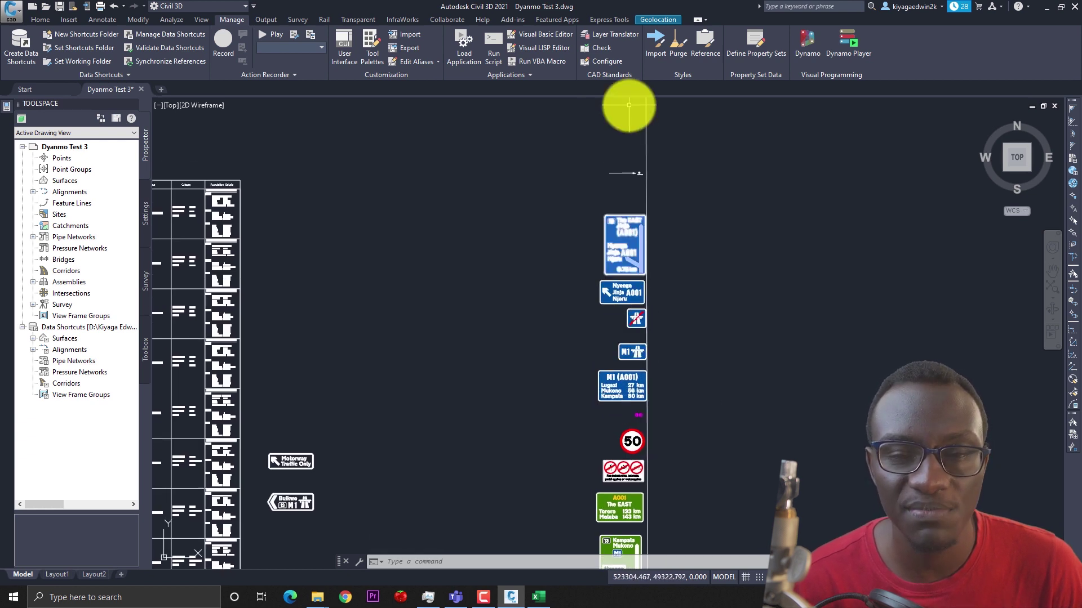
mouse_move(623, 207)
middle_down()
mouse_move(629, 259)
mouse_move(677, 322)
middle_up()
scroll(631, 284, up, 7)
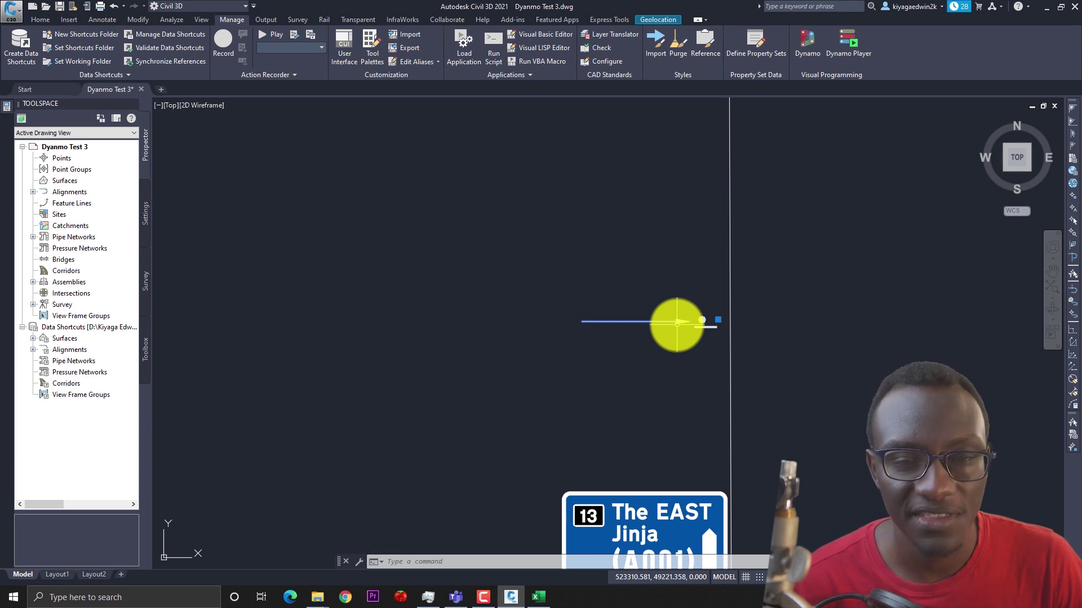
mouse_move(7, 108)
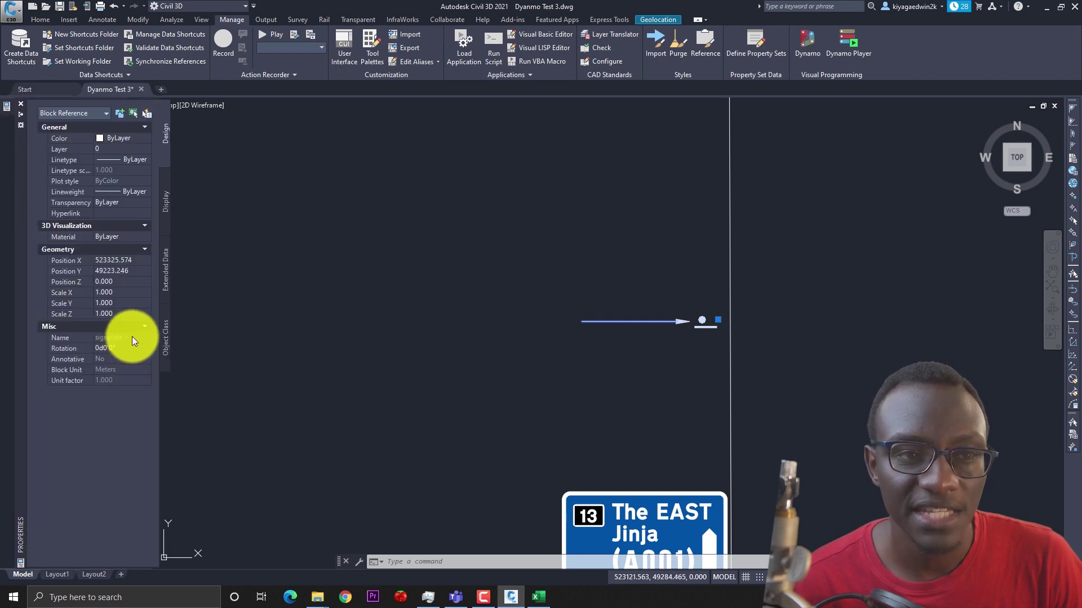
scroll(618, 369, down, 5)
key(Escape)
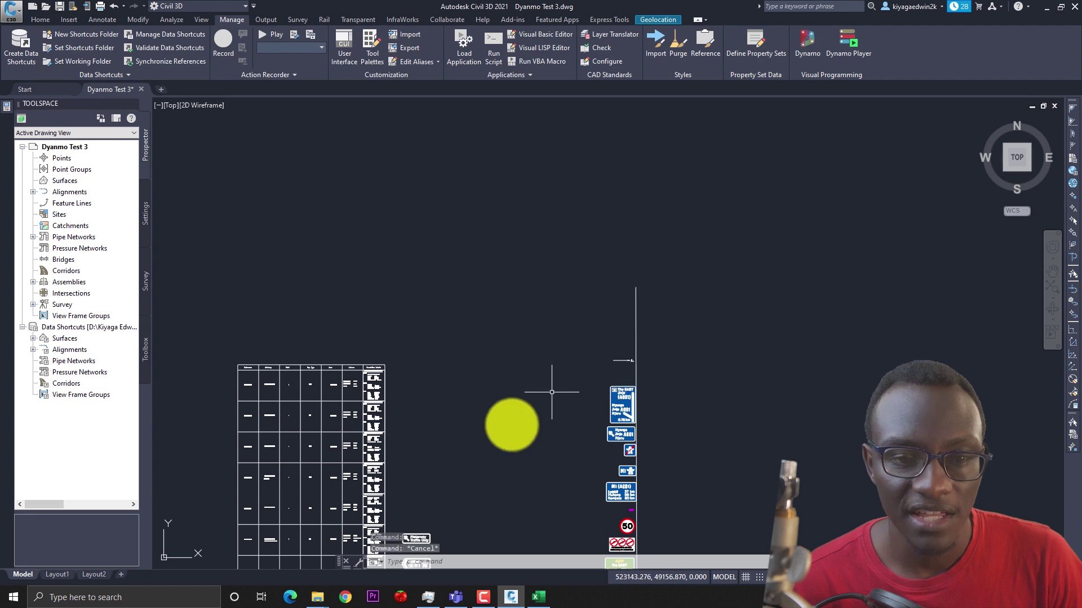
Switch to Excel, view the sign names in Mainline.csv, and bring up the list of recent workbooks.
click(538, 597)
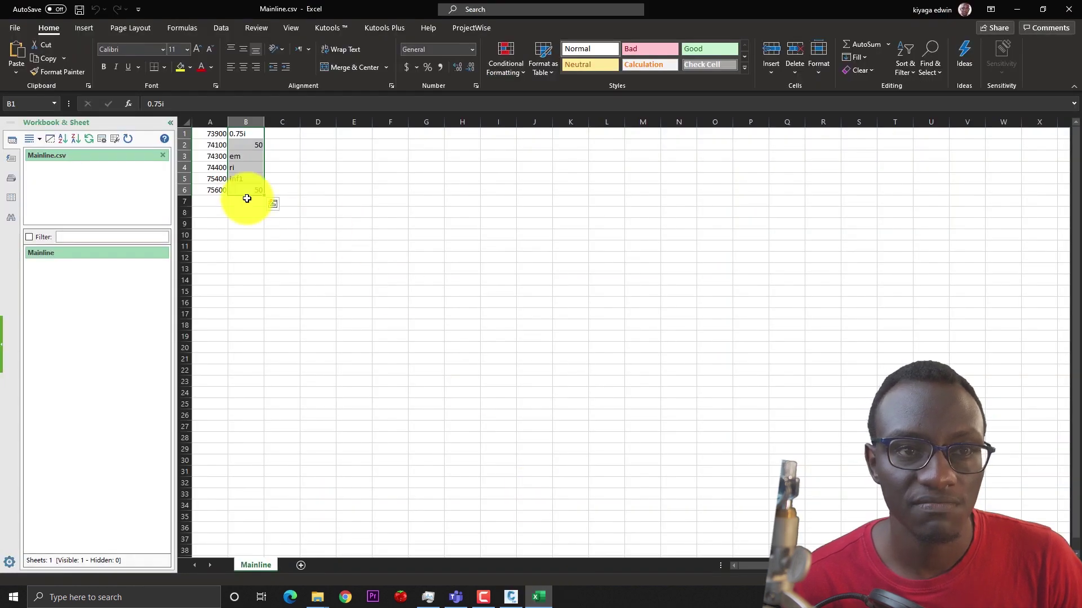
click(13, 25)
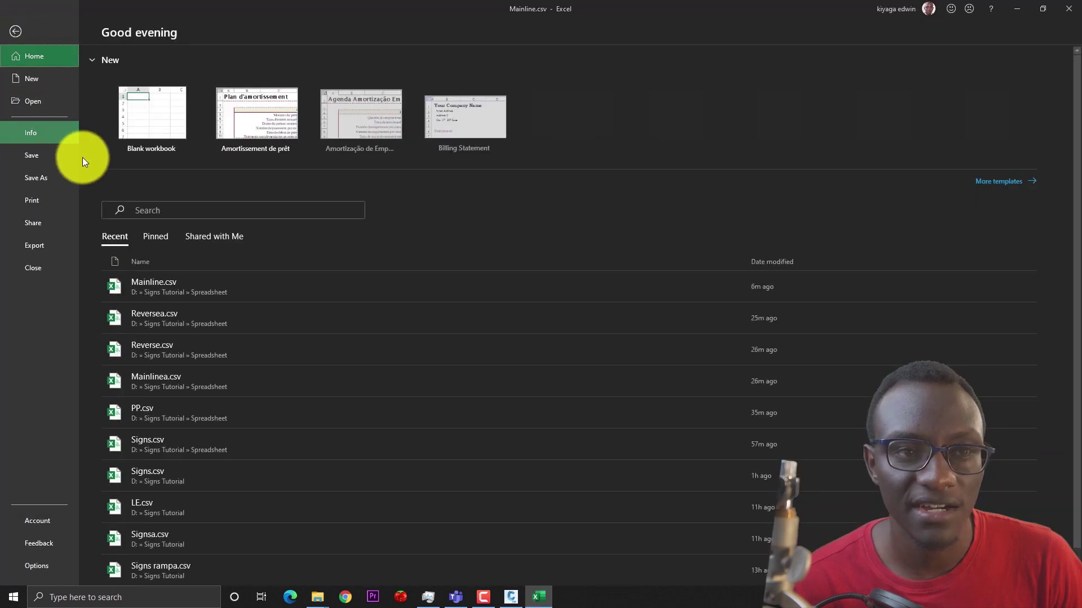
click(45, 109)
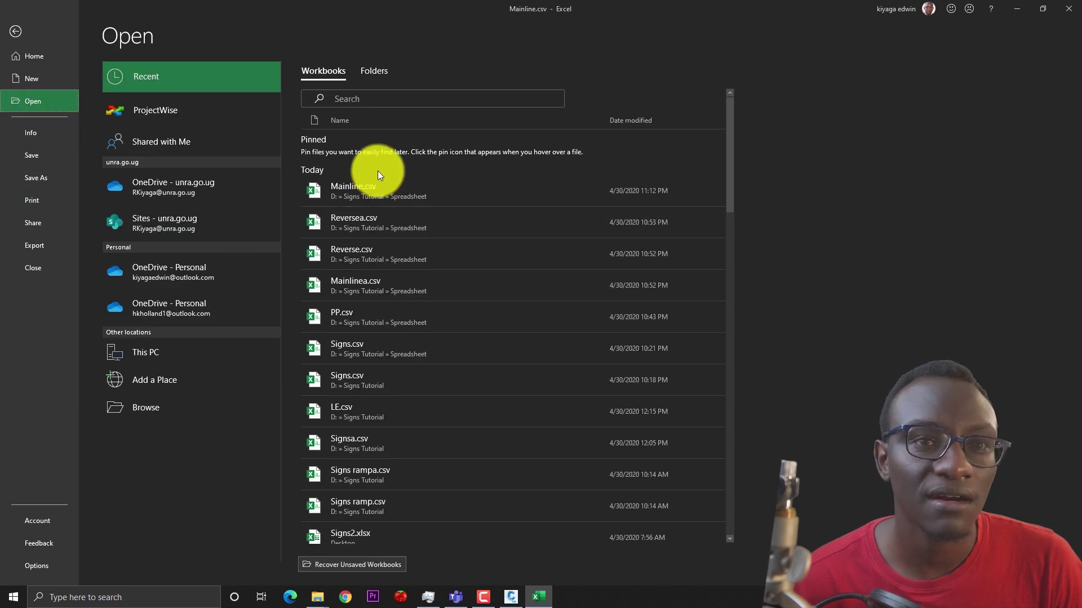
click(157, 415)
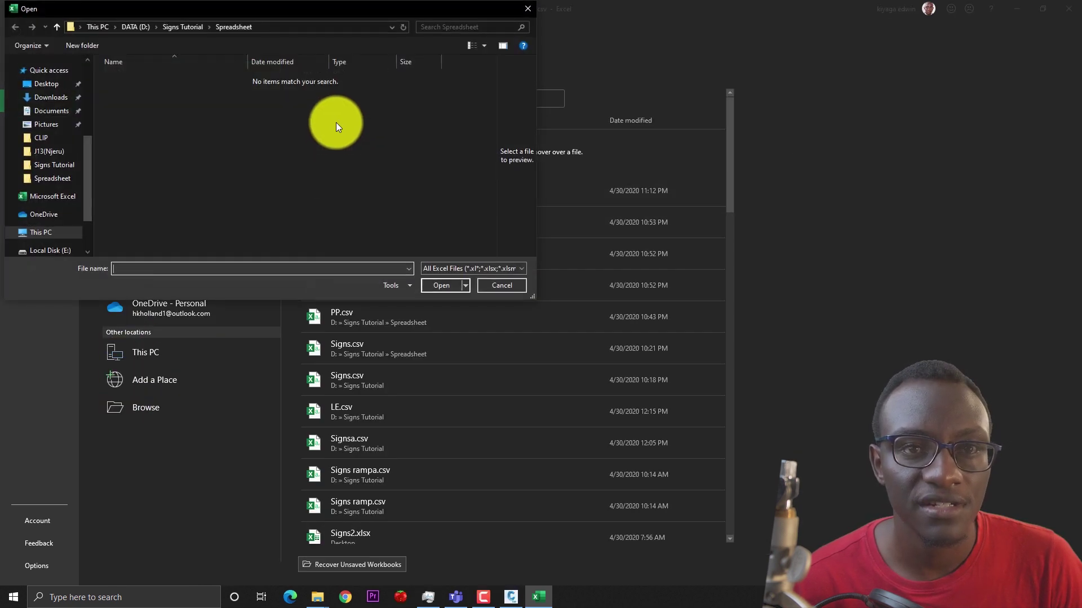
click(191, 27)
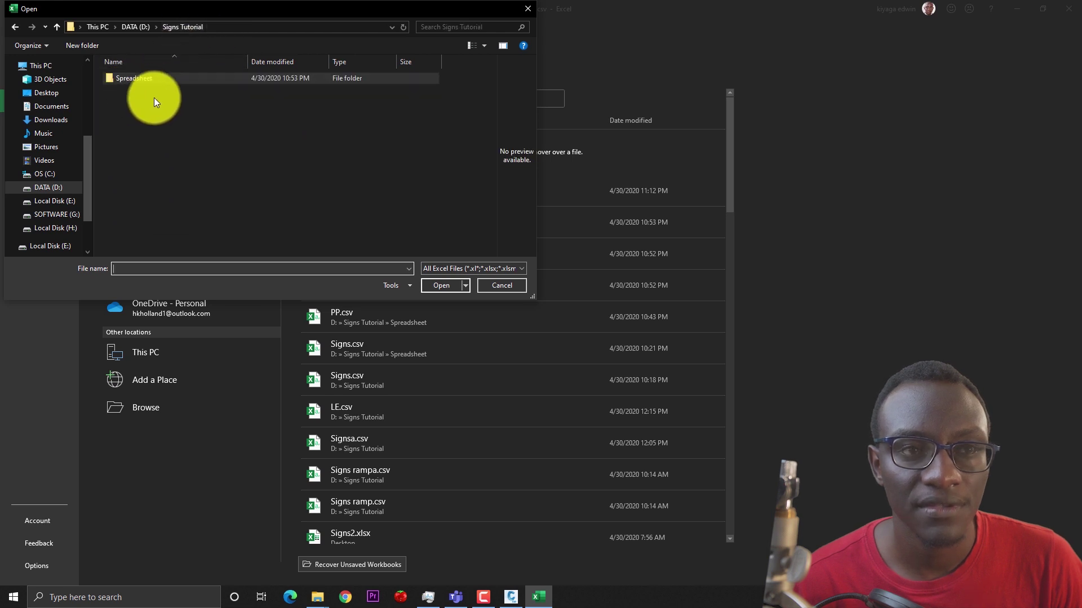
double_click(140, 81)
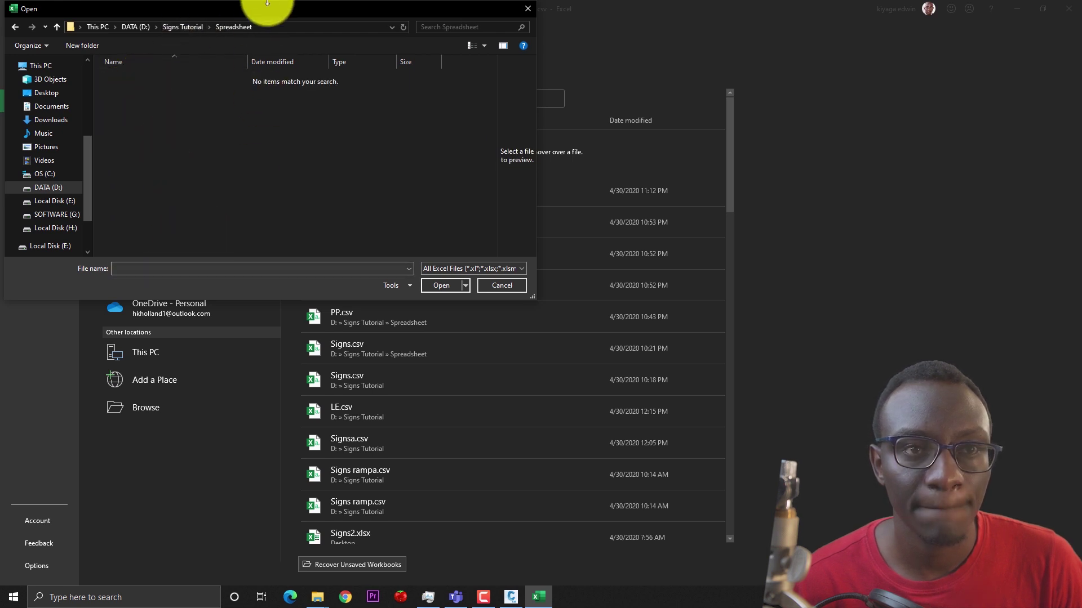
drag(385, 9, 190, 148)
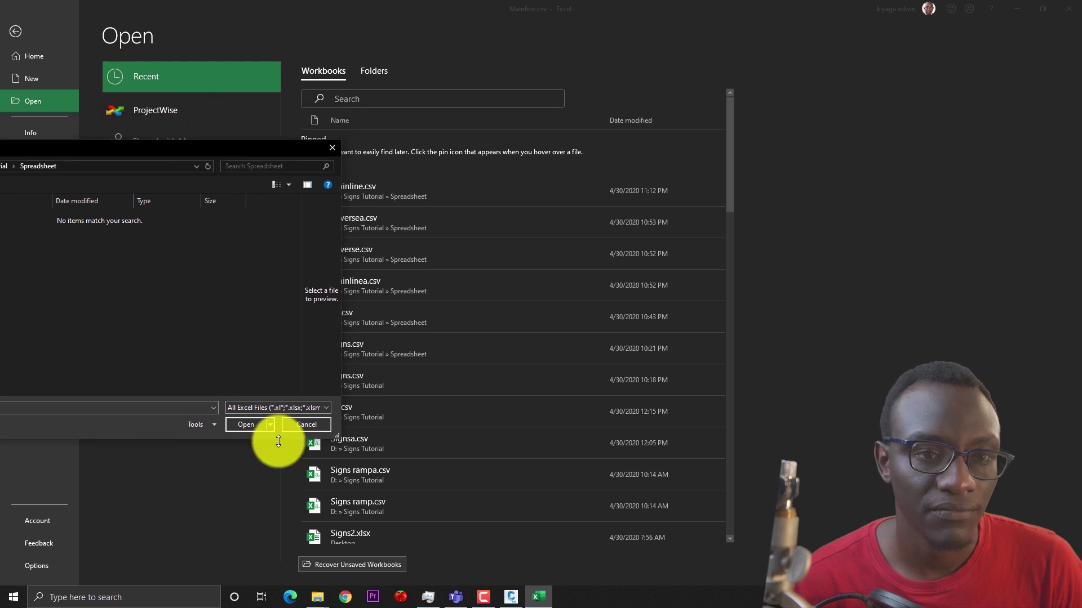
click(293, 428)
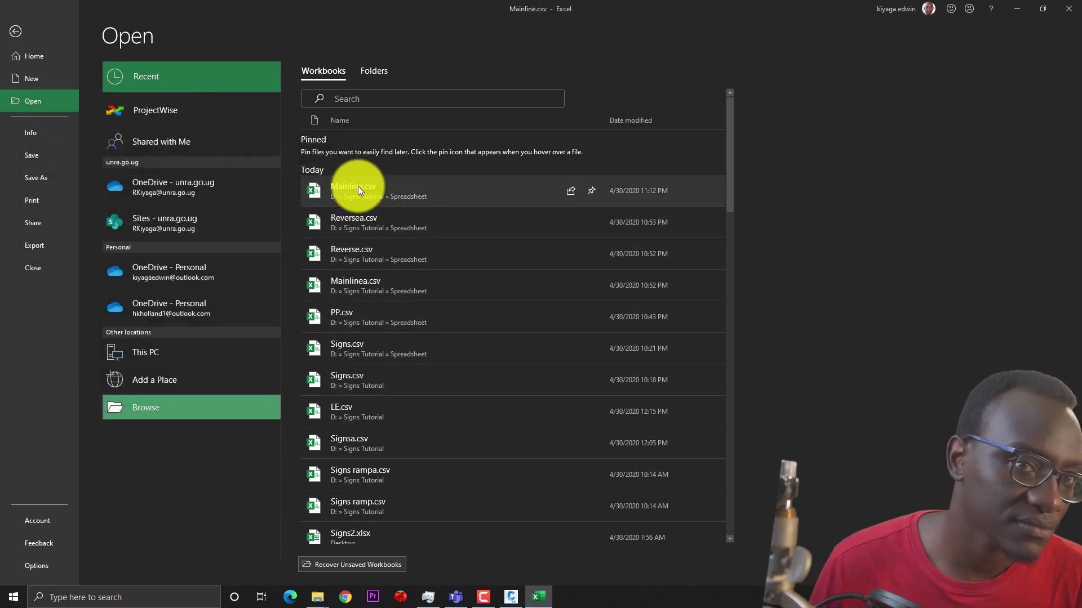
Open Mainlinea.csv to review its chainages and block names, and close both CSV workbooks.
click(363, 286)
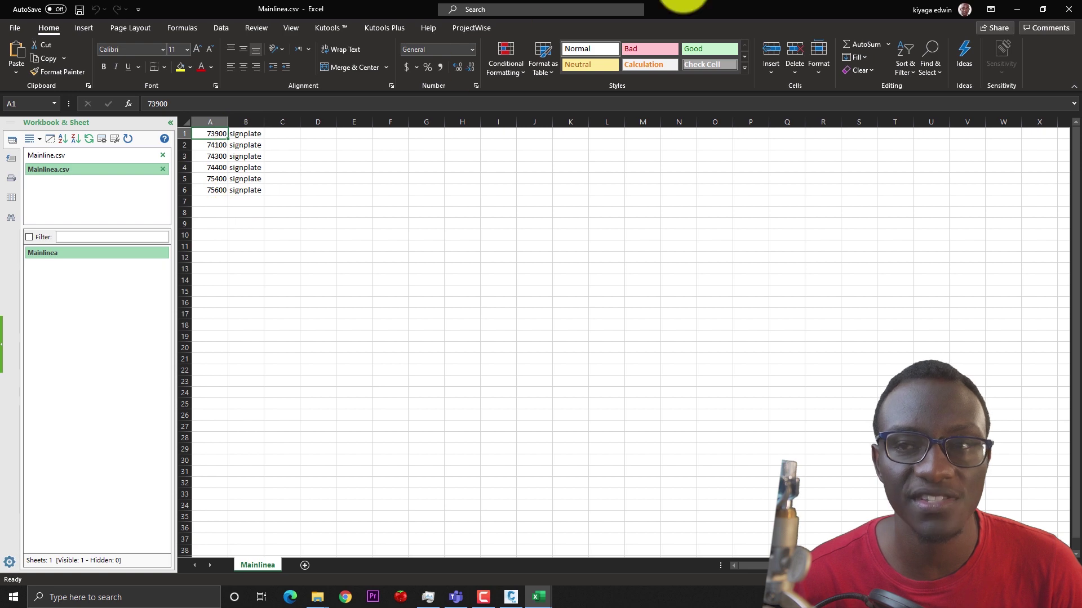
click(1027, 9)
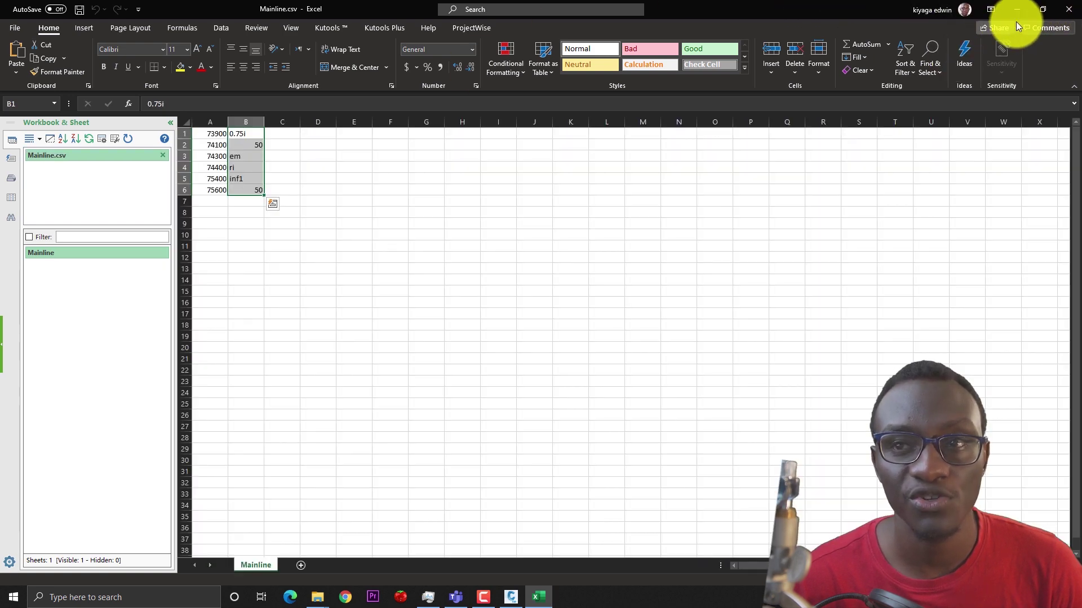
click(1060, 12)
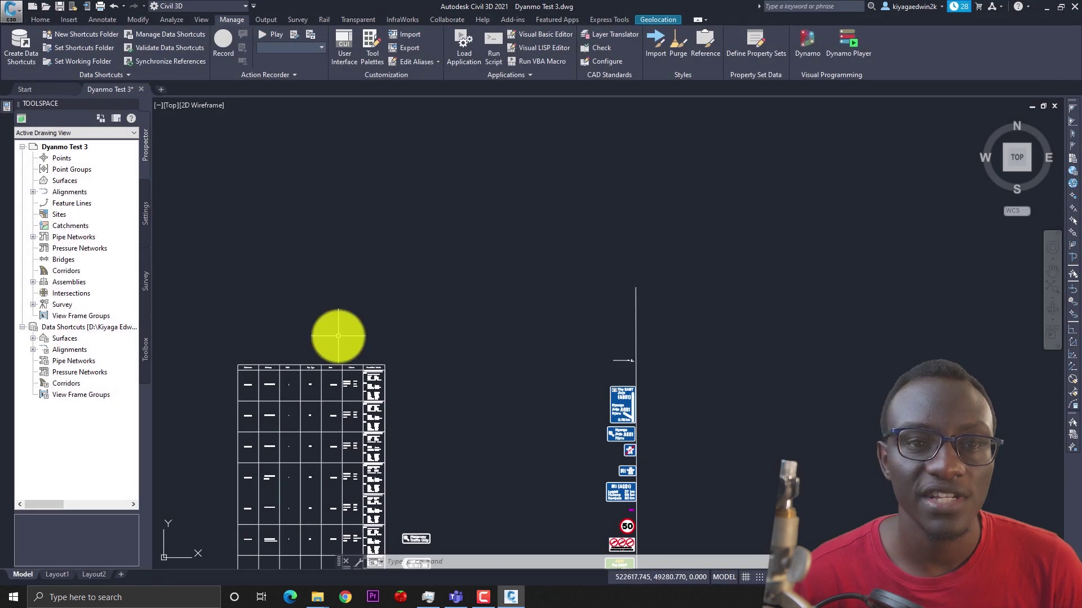
Launch Dynamo Player in Civil 3D beside the mainline alignment and open the inputs of the Signs script.
scroll(332, 400, up, 10)
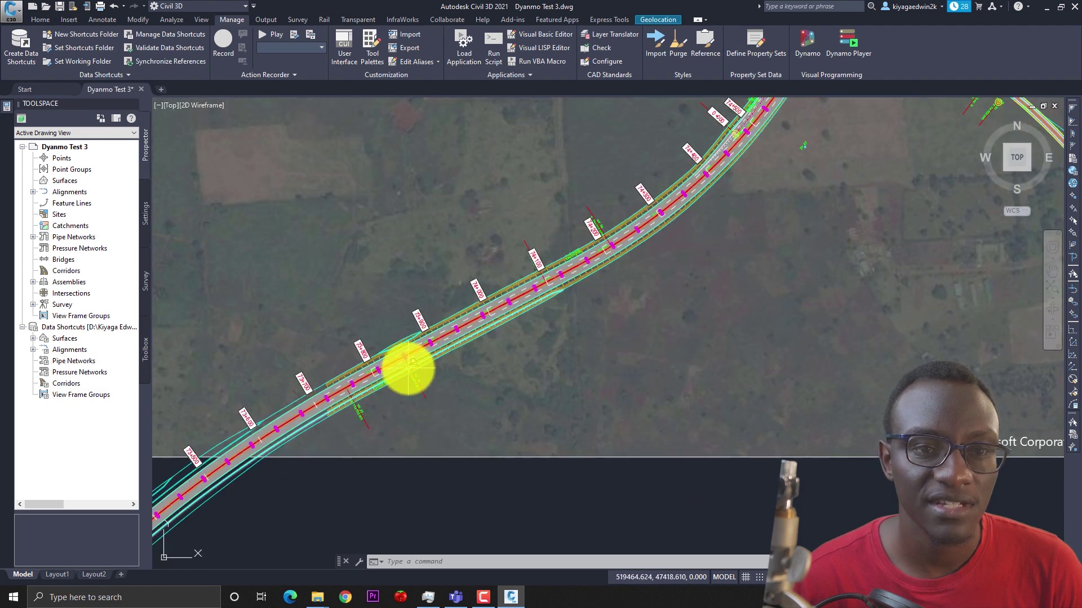
scroll(413, 361, up, 2)
middle_drag(444, 406, 374, 398)
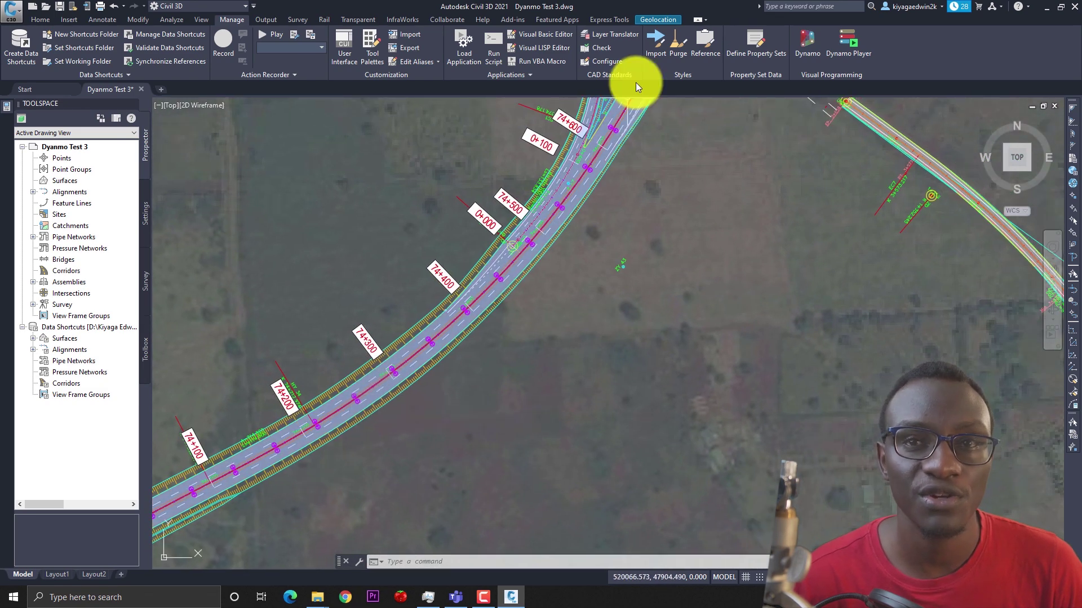
click(846, 46)
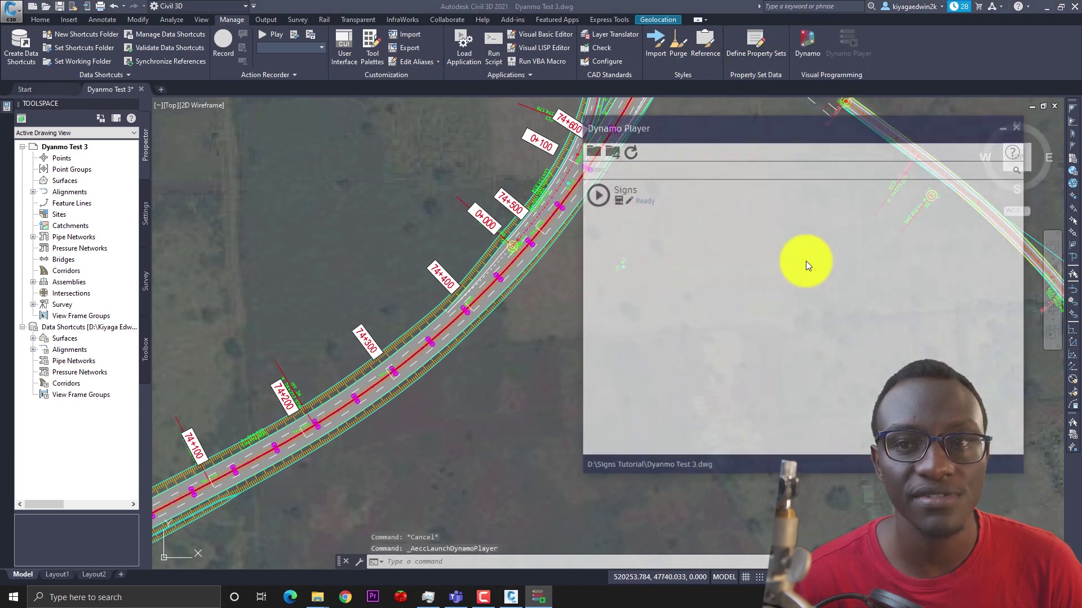
click(614, 202)
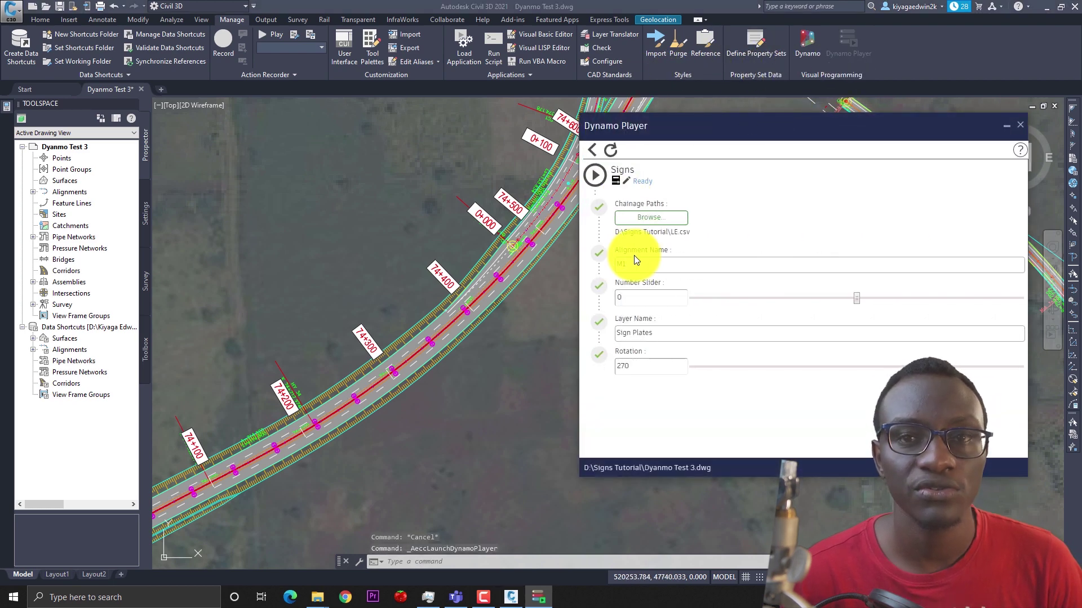
Load Mainlinea.csv from the Spreadsheet folder as the Signs script's chainage file.
click(643, 217)
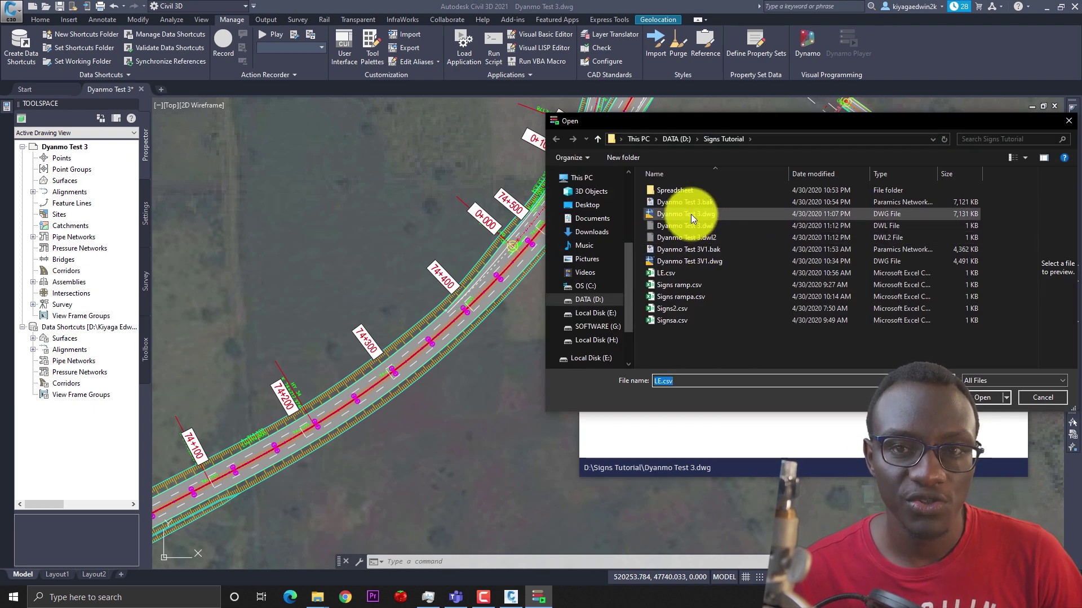
double_click(690, 194)
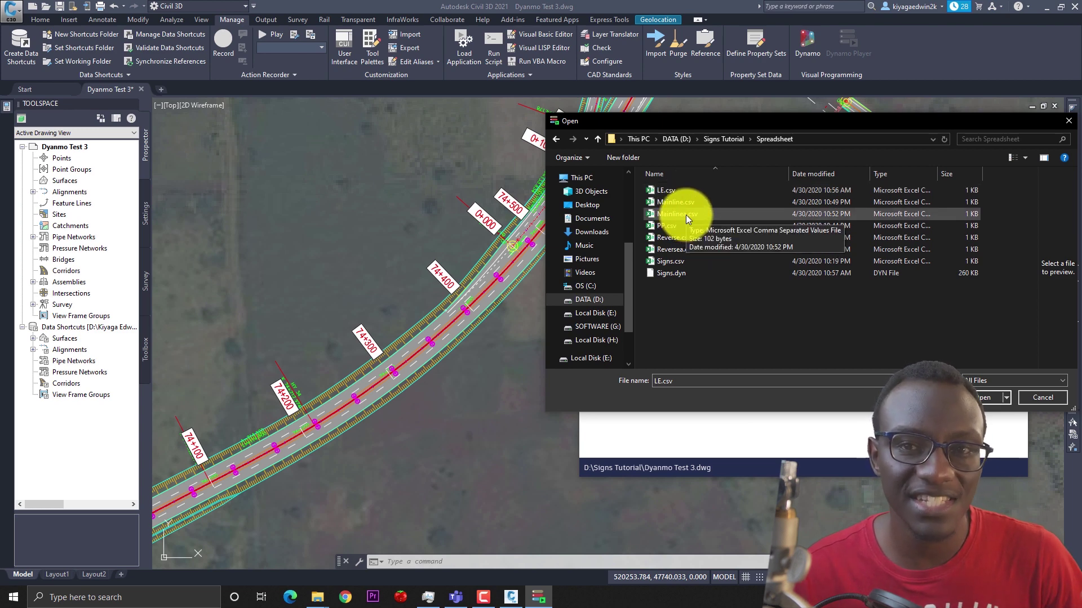
double_click(685, 214)
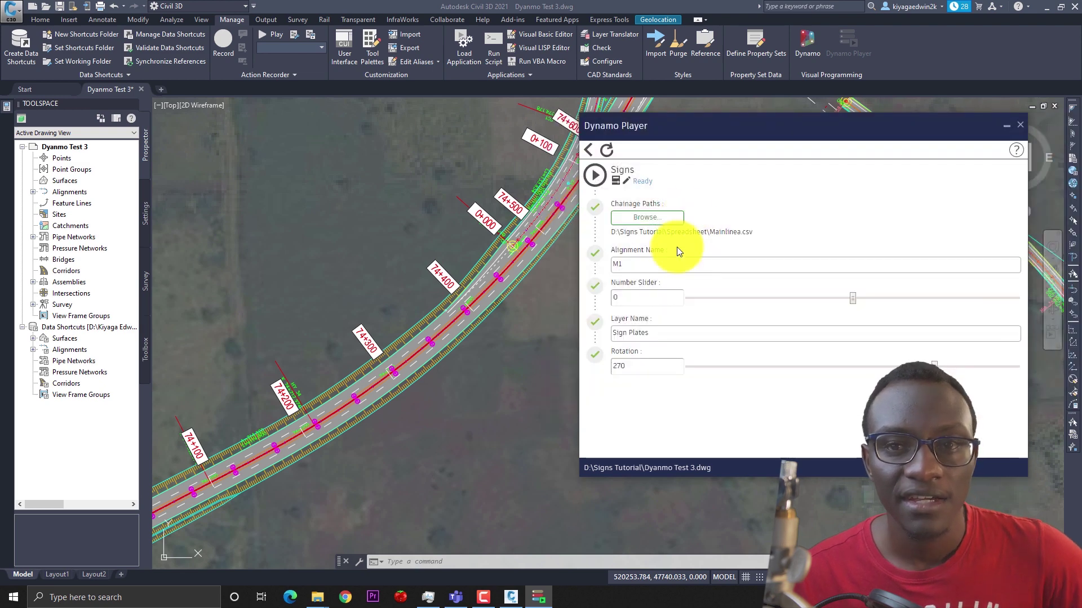
Enter M1 as the alignment name and check it against the drawing's list of centerline alignments.
click(650, 265)
text(M1)
click(32, 194)
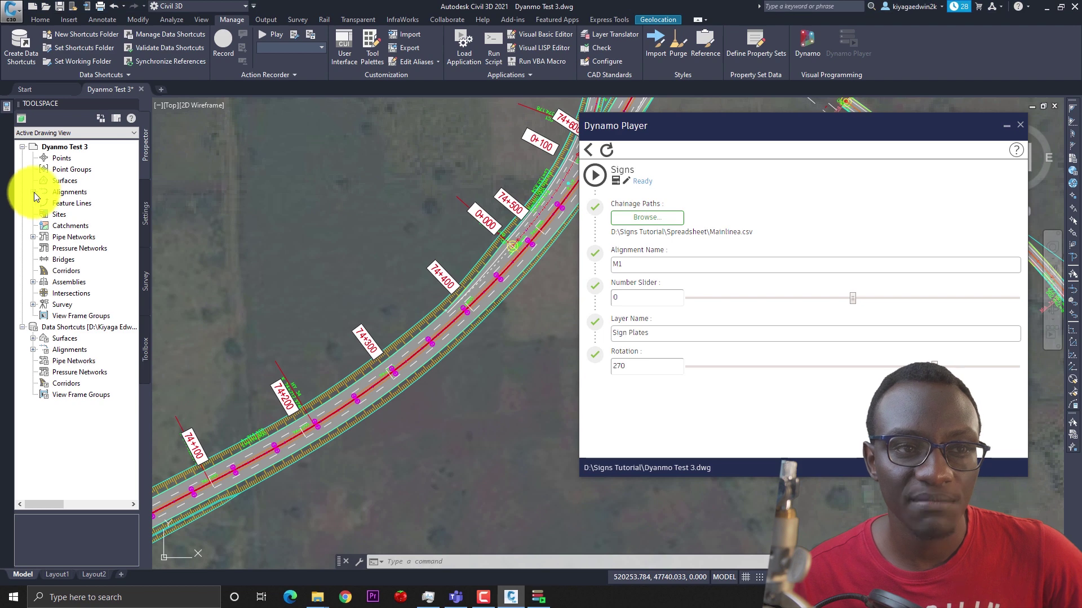
click(34, 192)
click(43, 203)
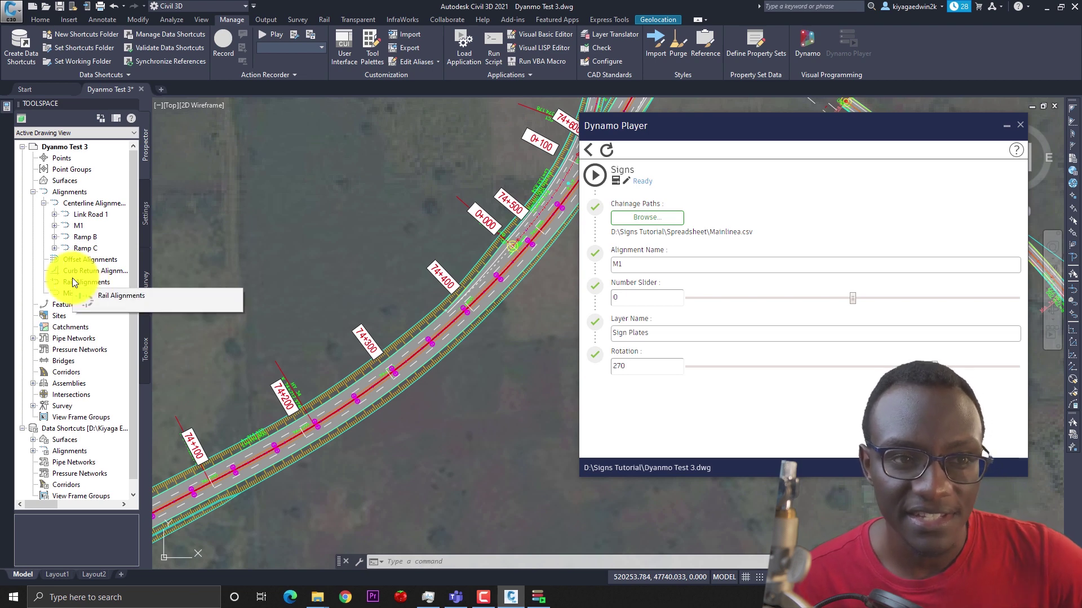
click(77, 226)
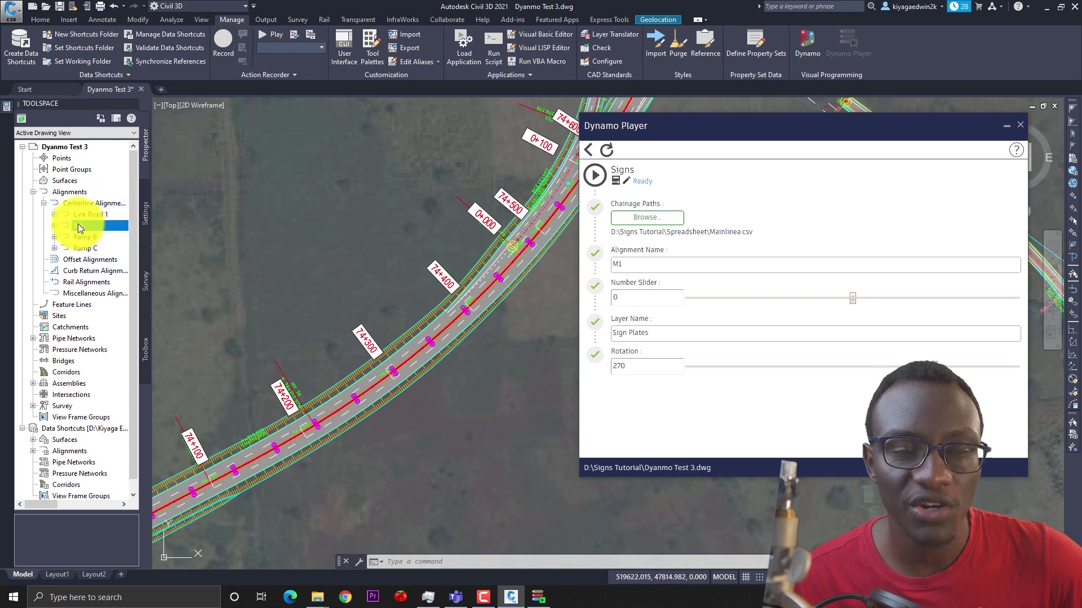
drag(78, 225, 635, 260)
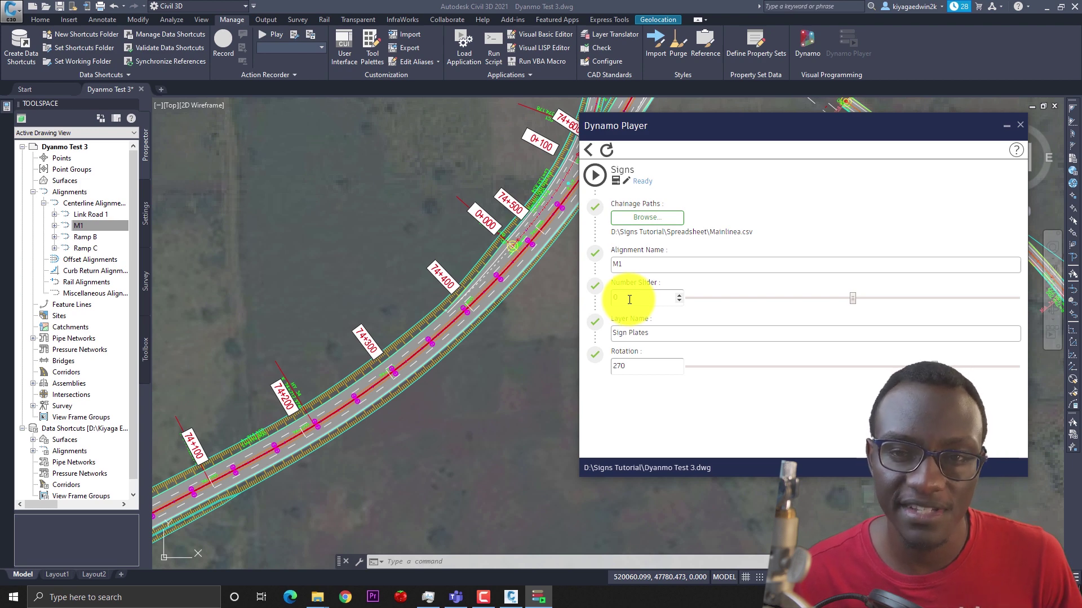
Gauge the offset from the M1 centerline to beyond the 74+200 chainage label with a temporary circle, and cancel it.
middle_drag(340, 410, 275, 437)
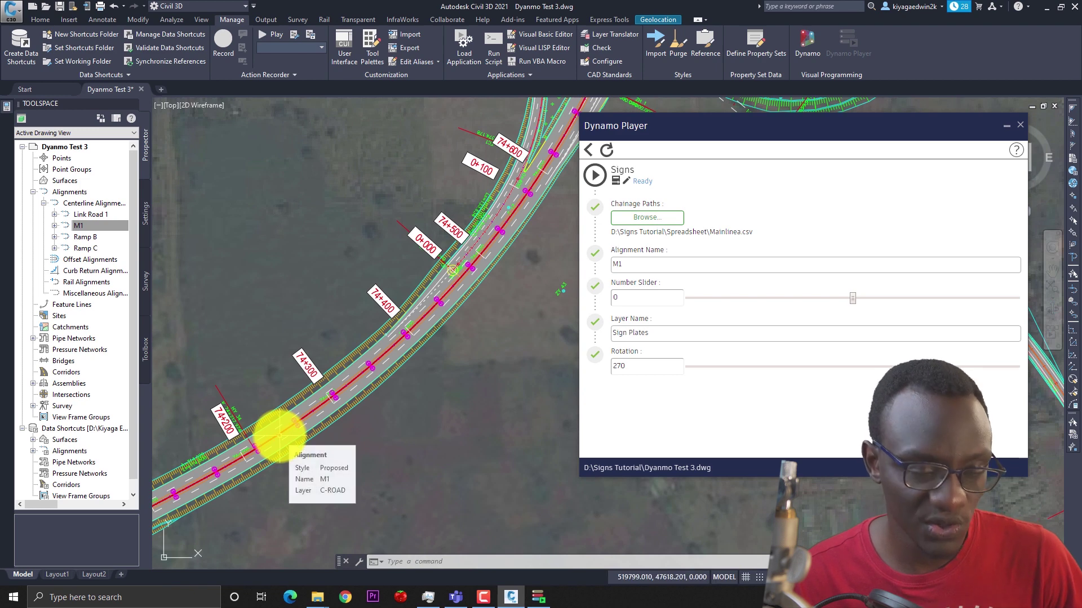
text(c)
key(Return)
mouse_move(278, 434)
middle_down()
mouse_move(309, 430)
mouse_move(295, 435)
middle_up()
scroll(295, 435, up, 2)
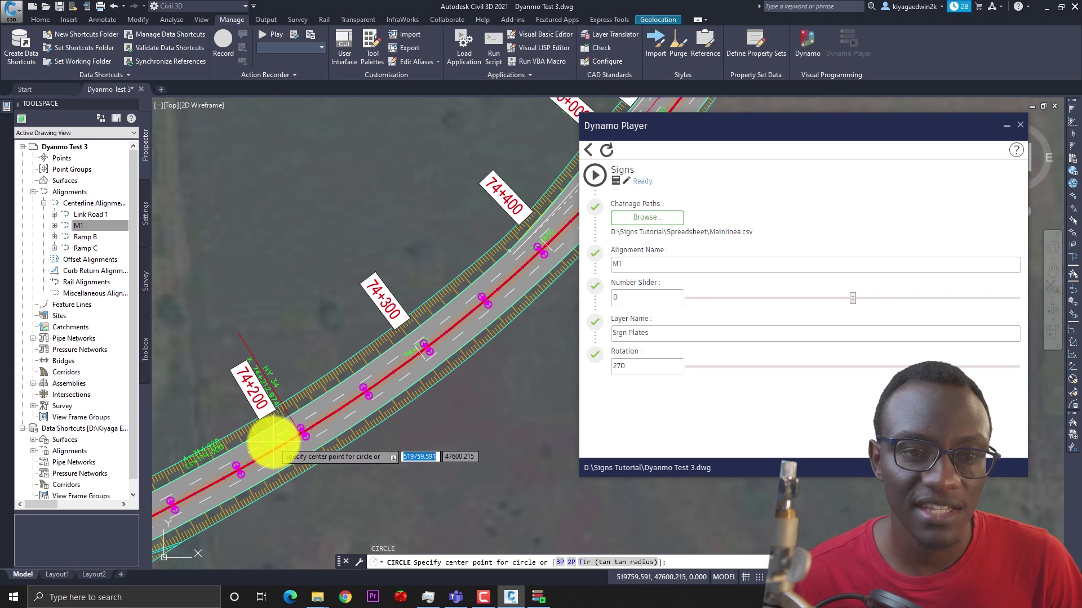
scroll(275, 441, up, 2)
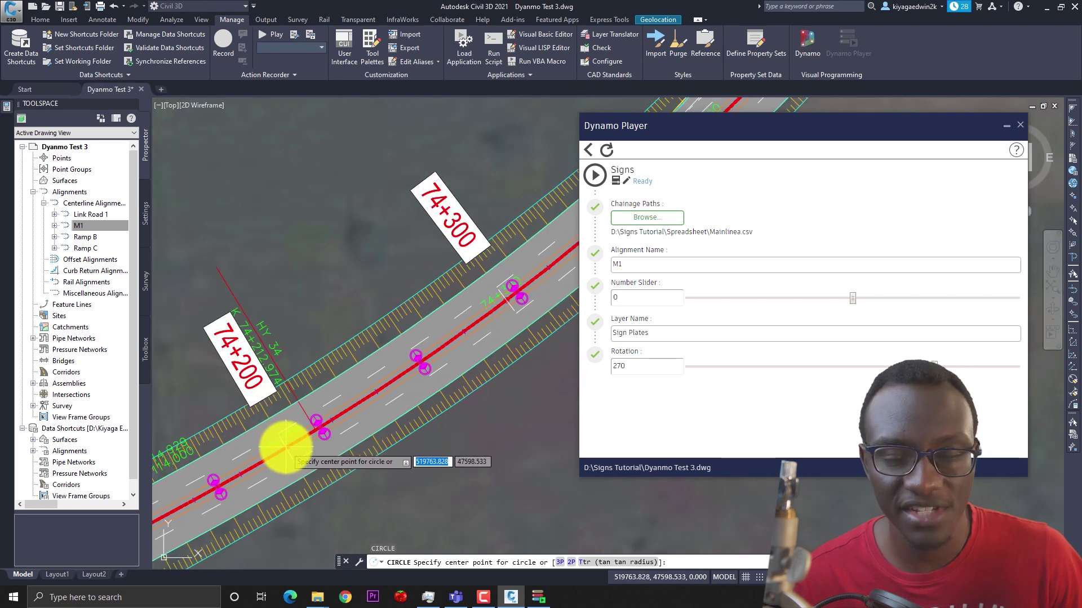
click(286, 446)
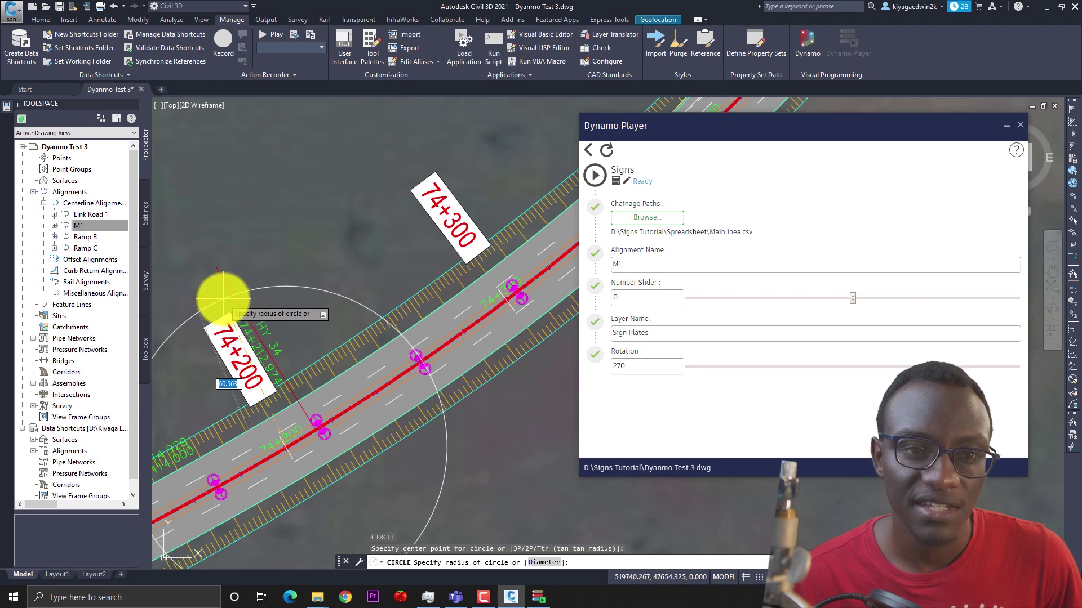
key(Escape)
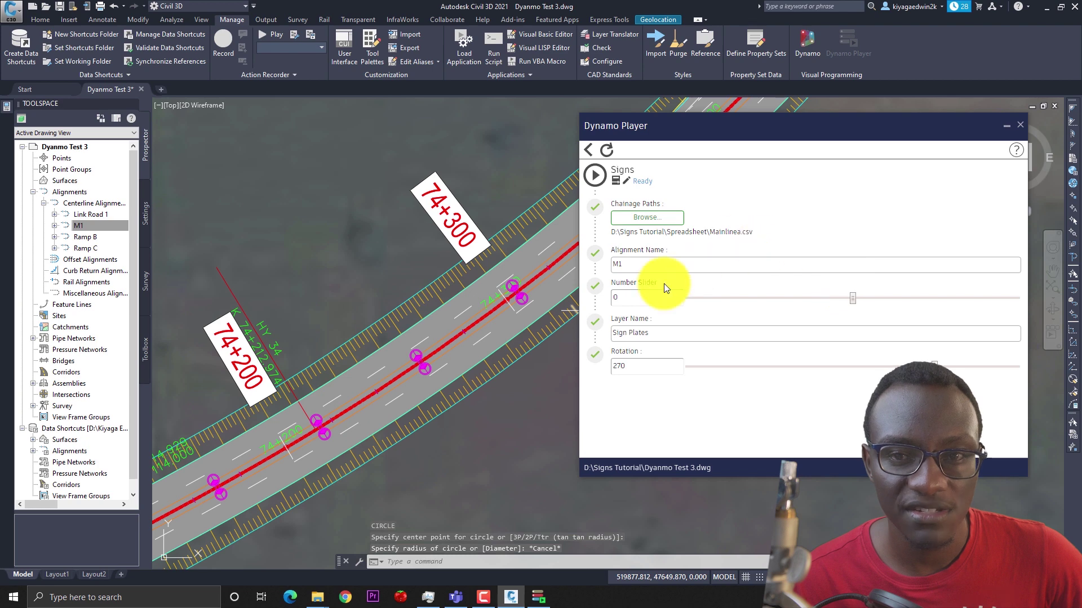
Set the script's Number Slider offset to -60.
click(648, 296)
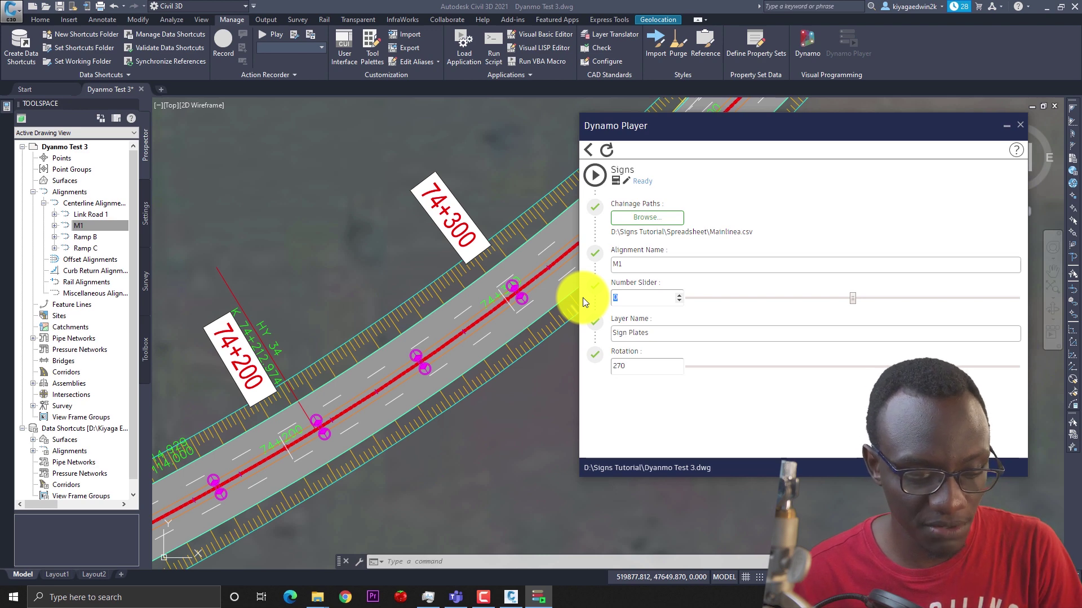
text(-60)
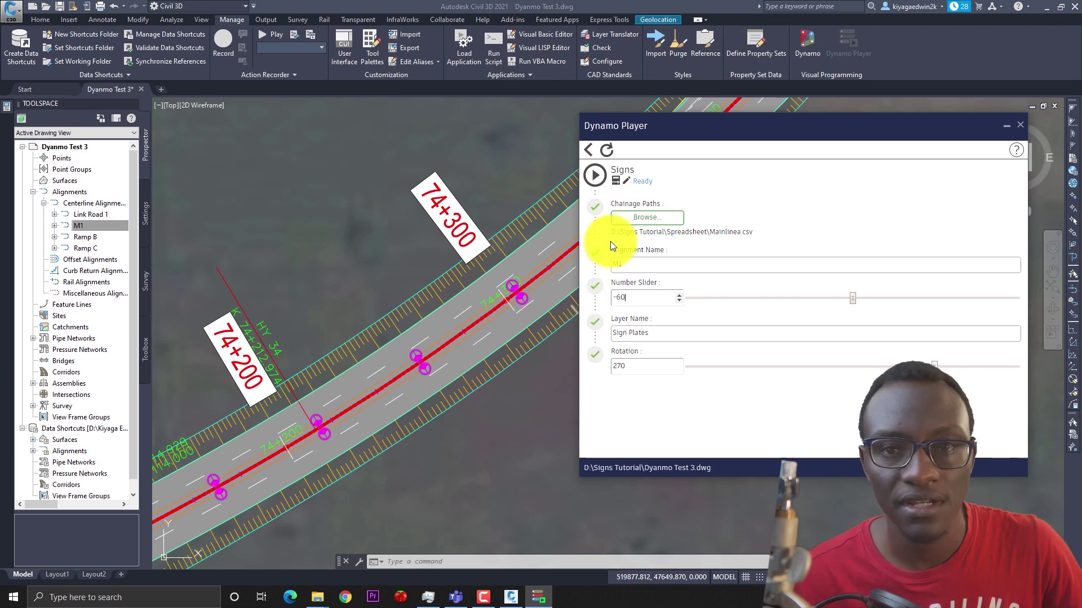
click(630, 264)
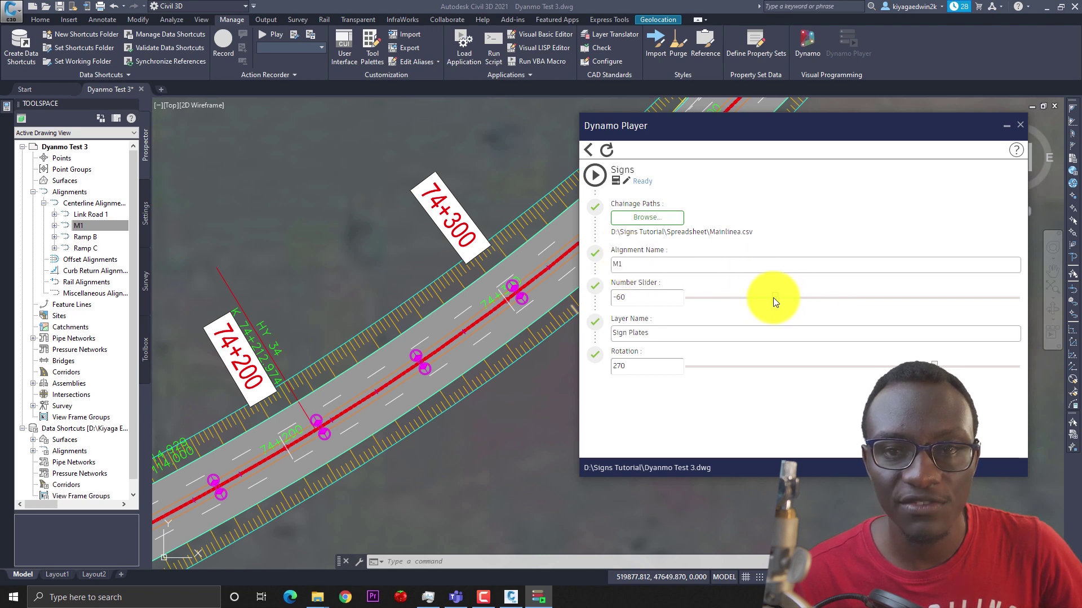
mouse_move(773, 298)
mouse_down()
mouse_move(753, 296)
mouse_move(778, 298)
mouse_up()
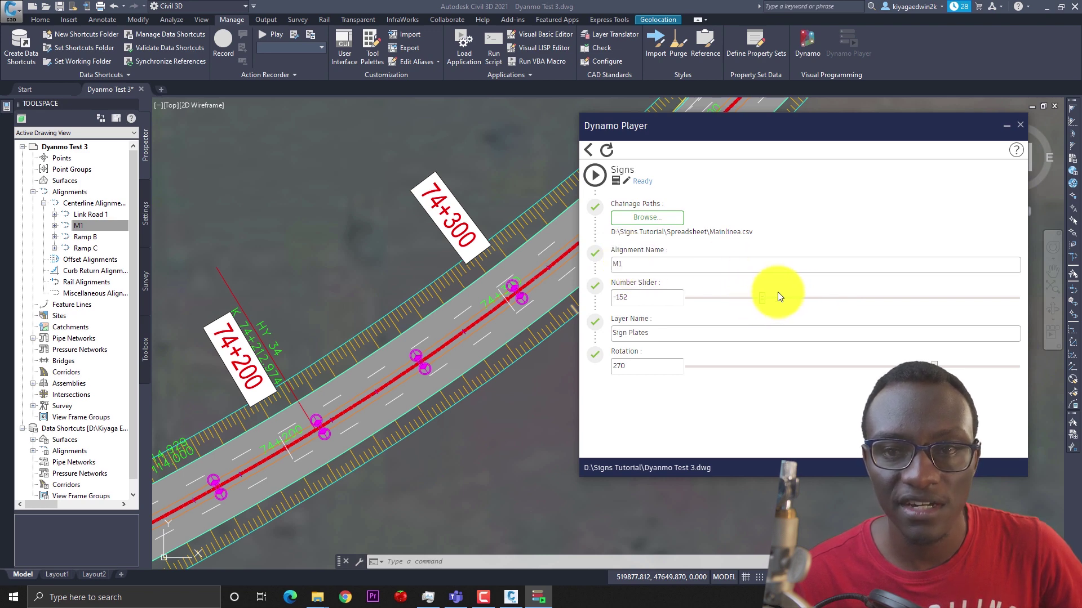
double_click(634, 296)
text(-6)
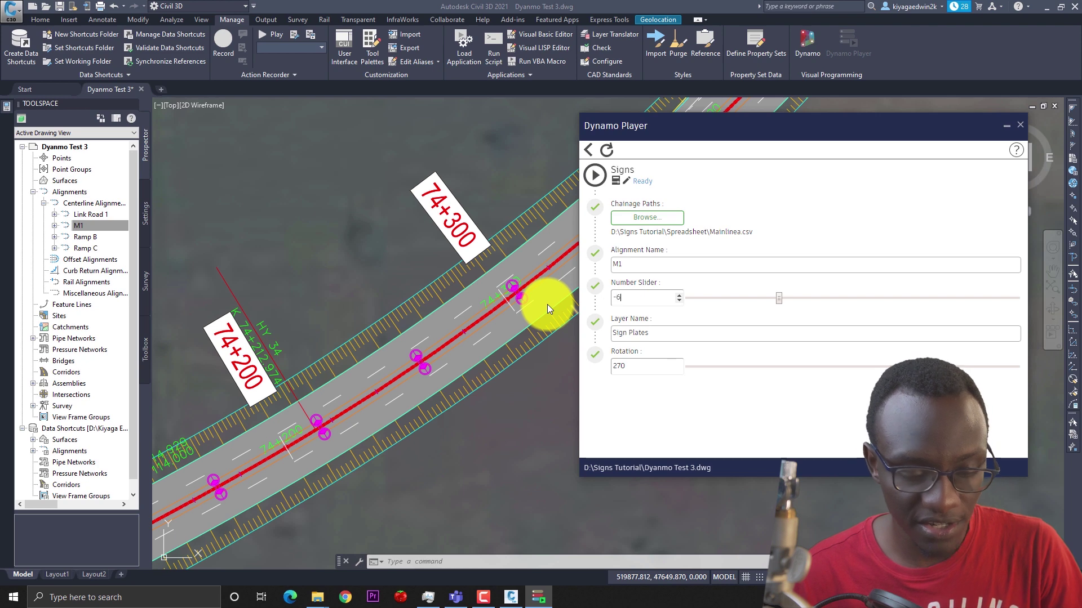
text(0)
click(648, 264)
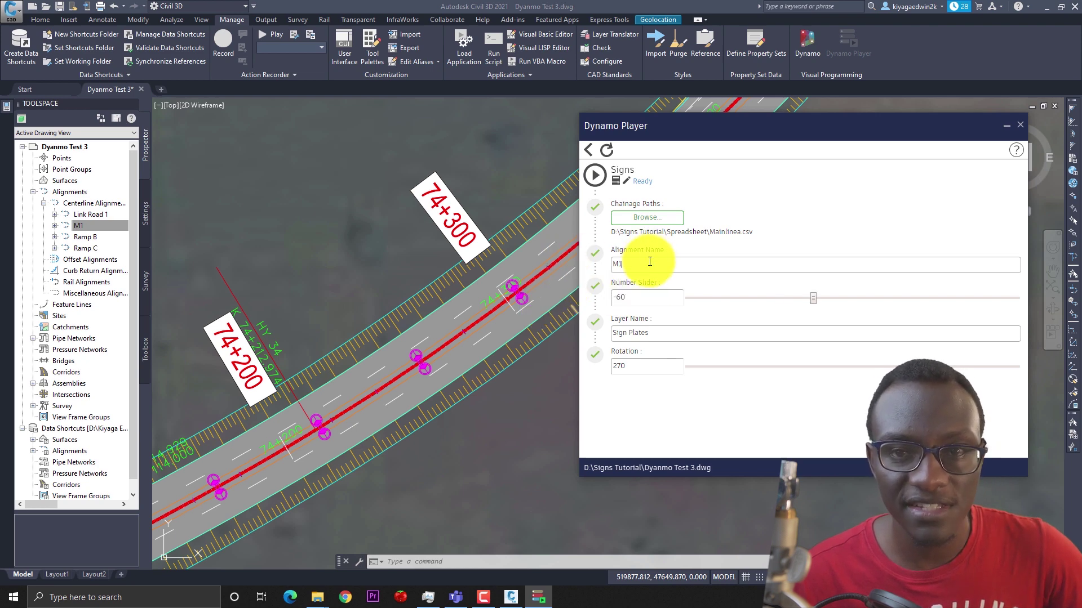
Set the layer name to Sign Plates_30_04_2020 and copy that name.
click(652, 332)
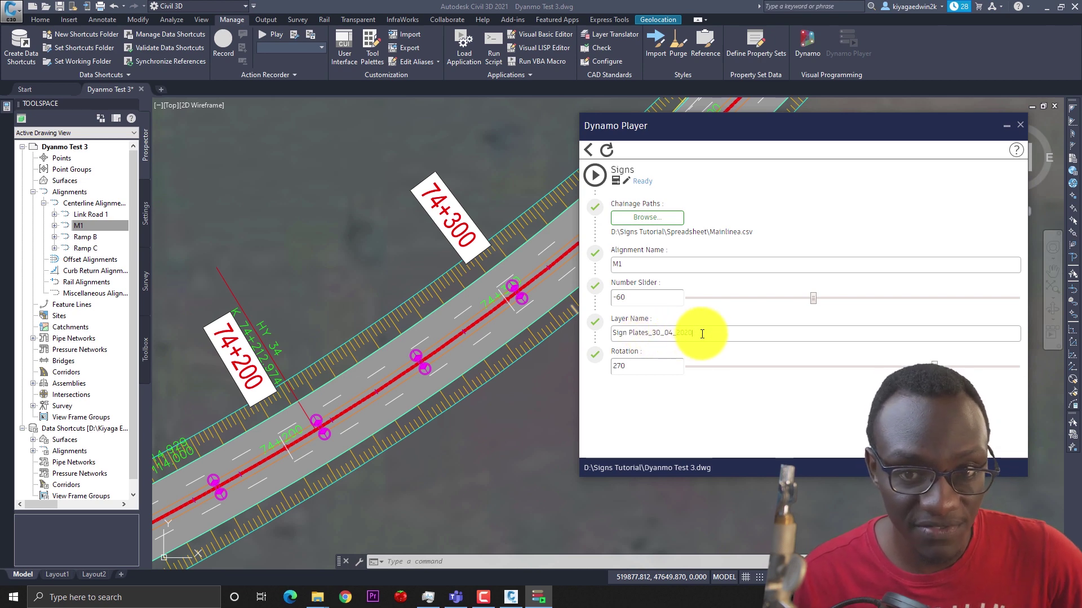
drag(698, 332, 588, 333)
right_click(627, 332)
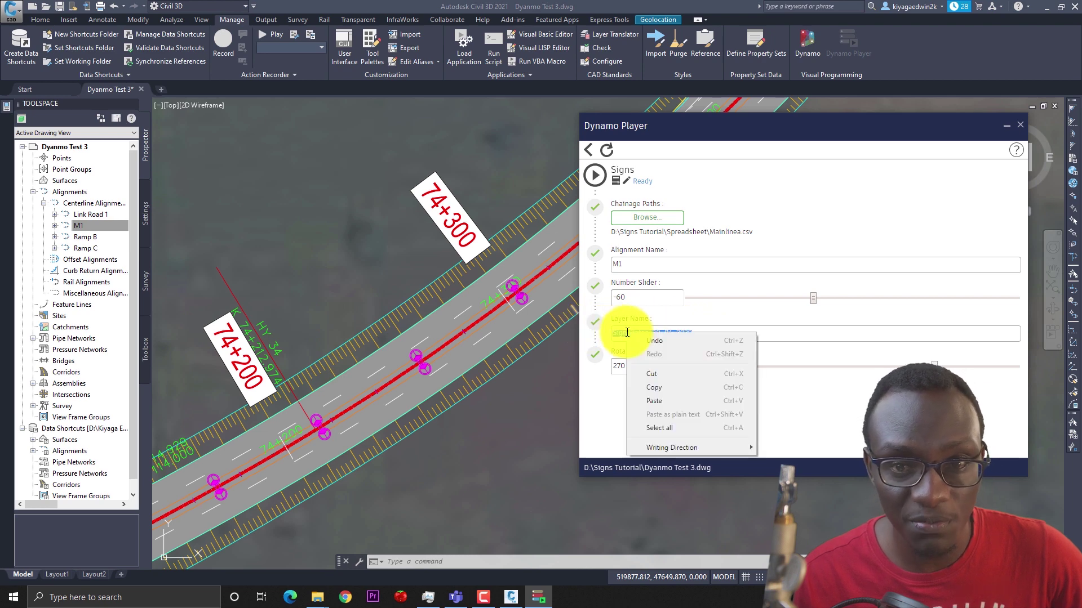
click(660, 389)
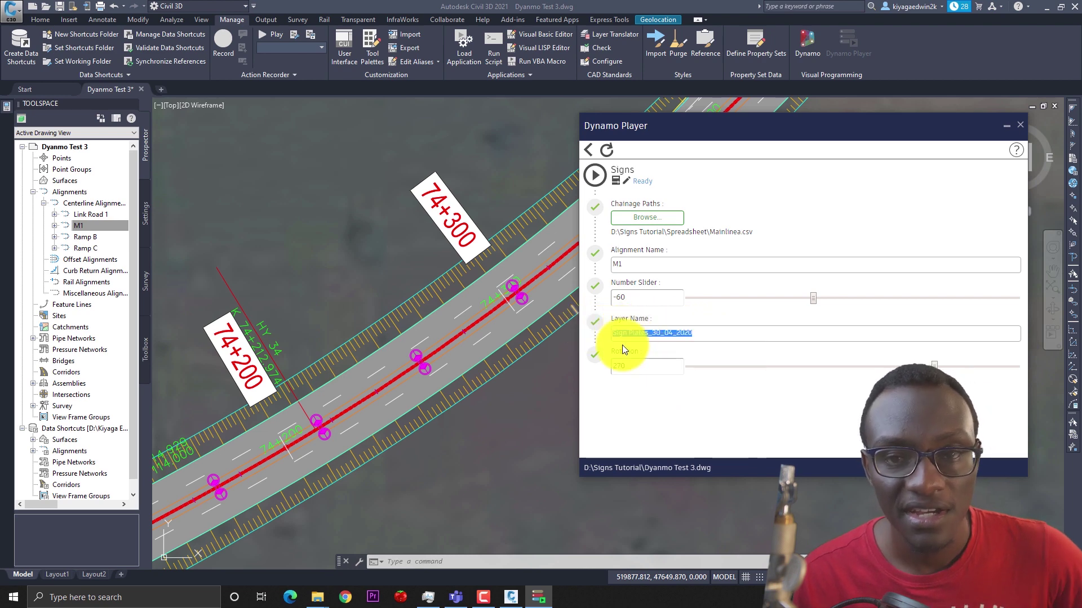
Run the Signs script with the rotation kept at 270 and inspect the placed blocks along the M1 alignment.
double_click(631, 373)
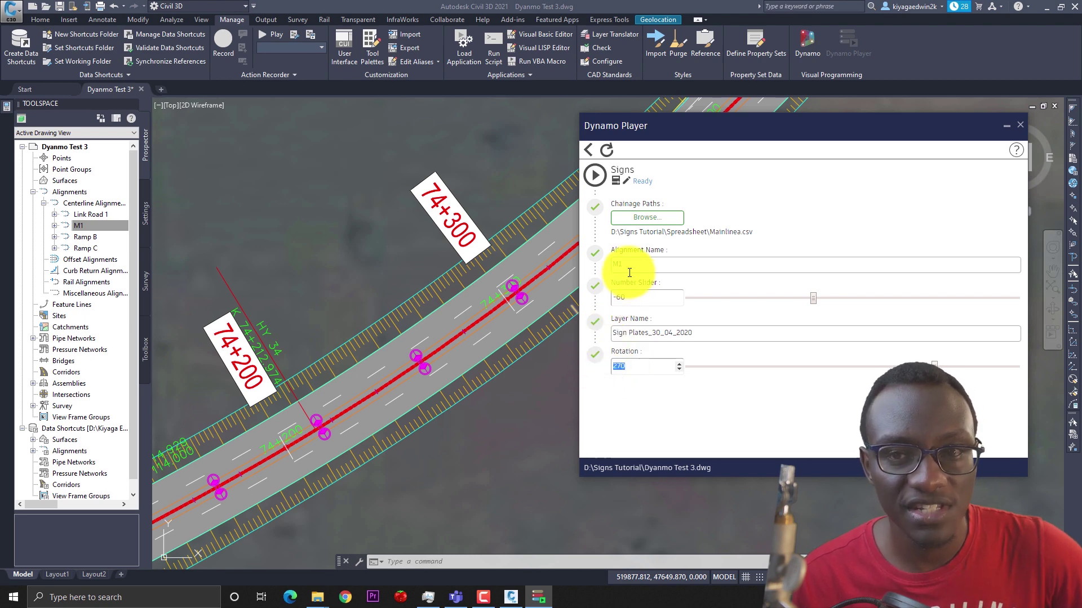
click(596, 178)
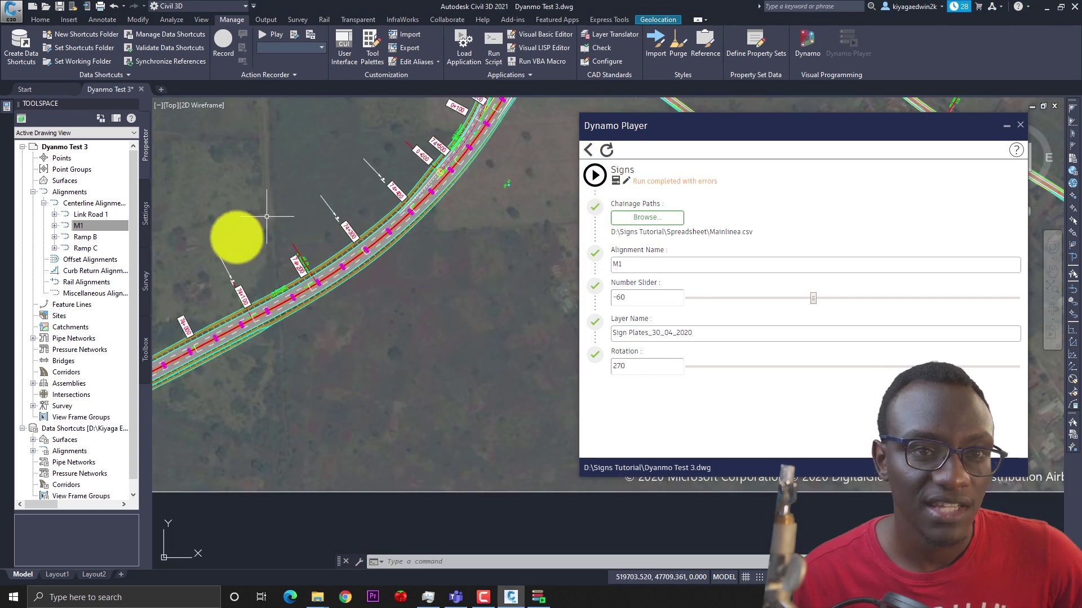
scroll(235, 237, up, 4)
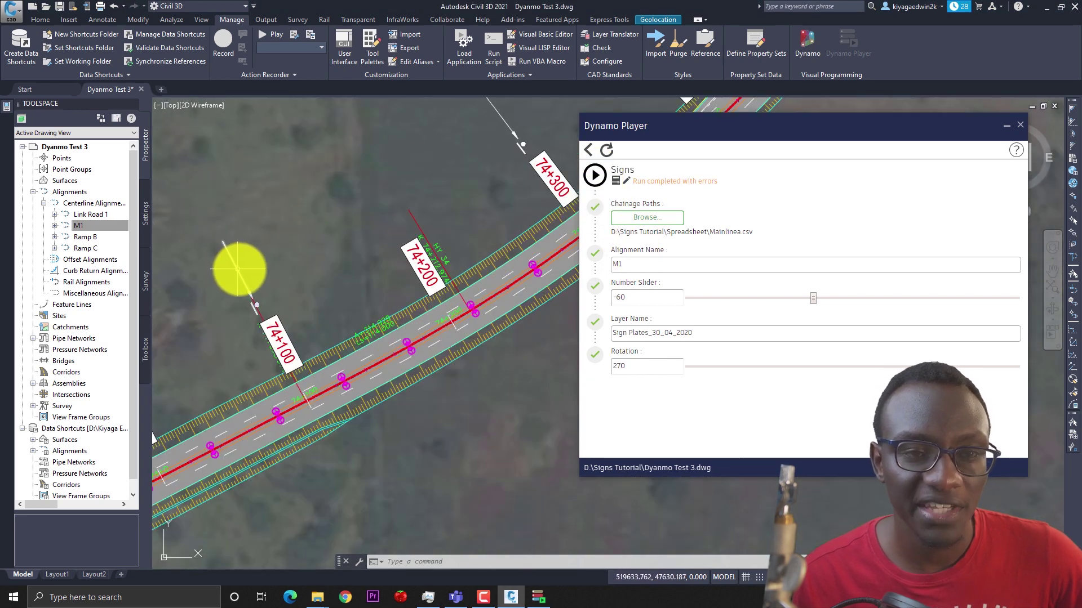
scroll(260, 251, down, 5)
scroll(258, 284, down, 3)
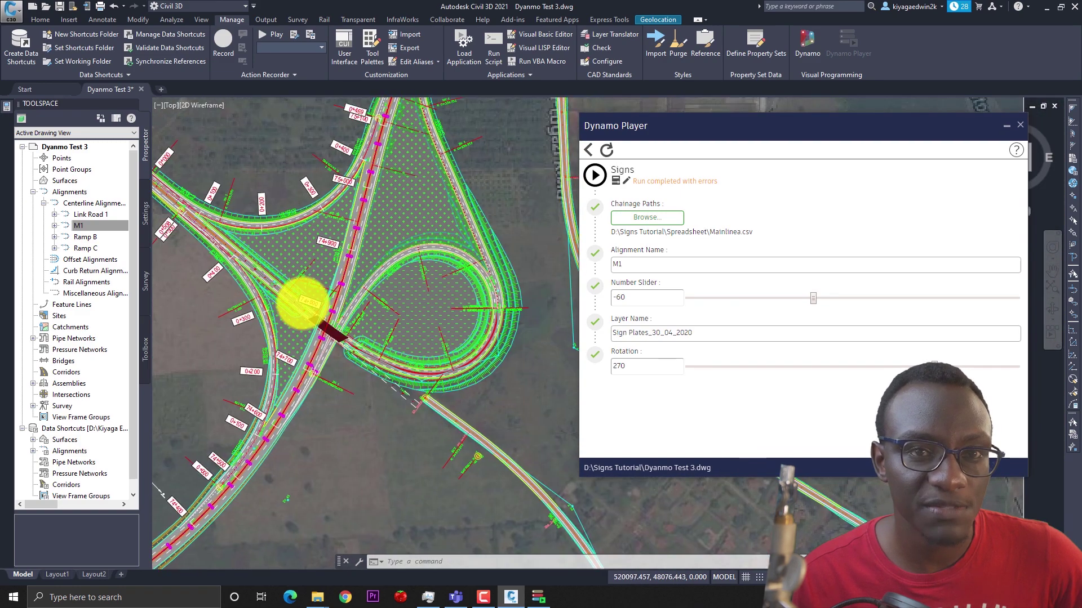
scroll(306, 290, up, 3)
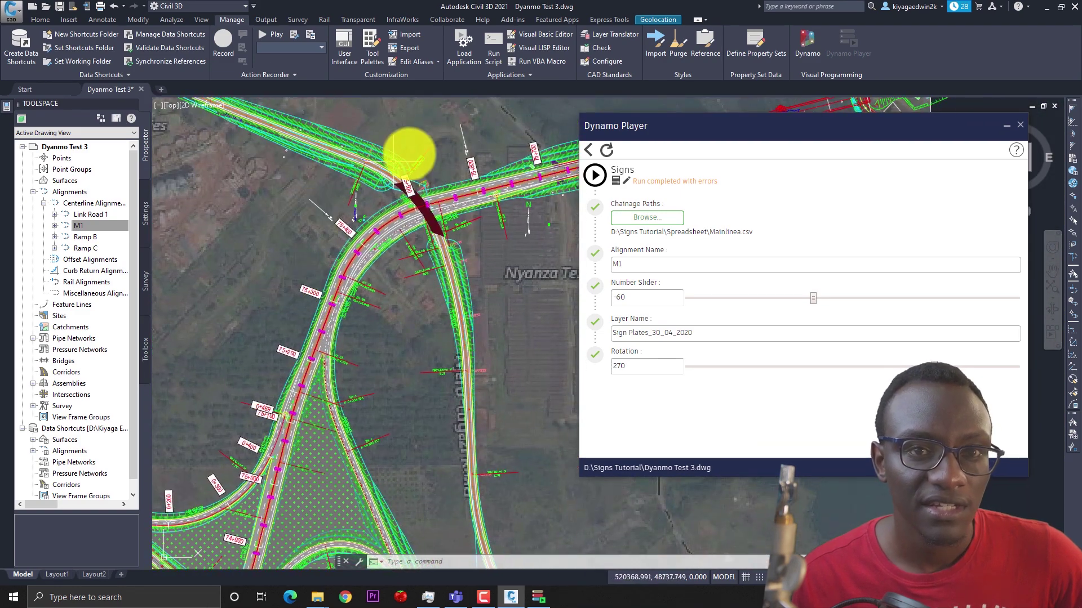
scroll(451, 138, down, 3)
scroll(410, 113, up, 3)
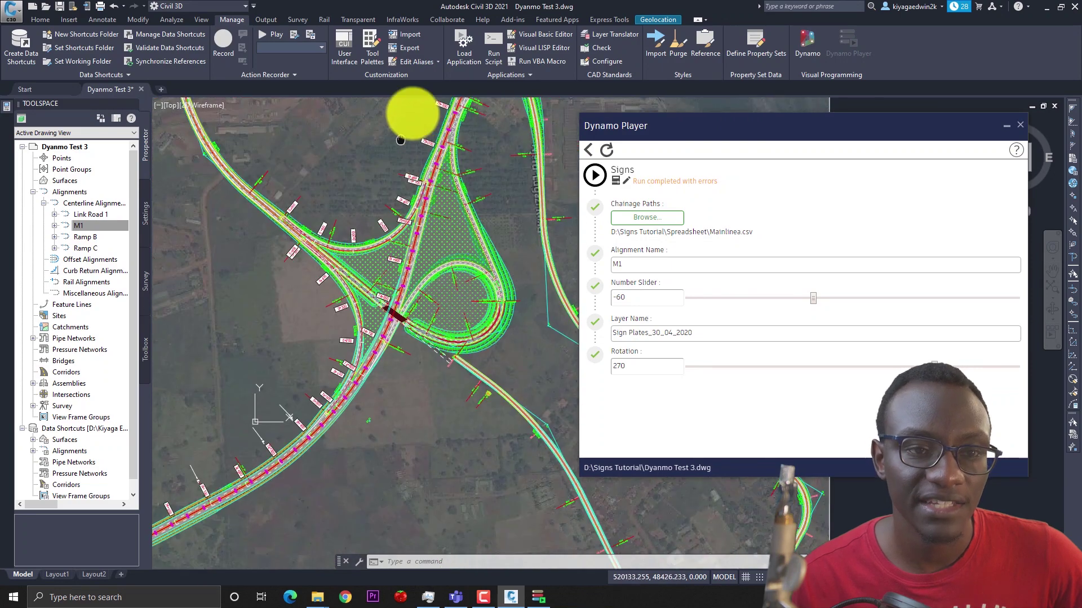
scroll(387, 302, up, 2)
scroll(248, 411, up, 4)
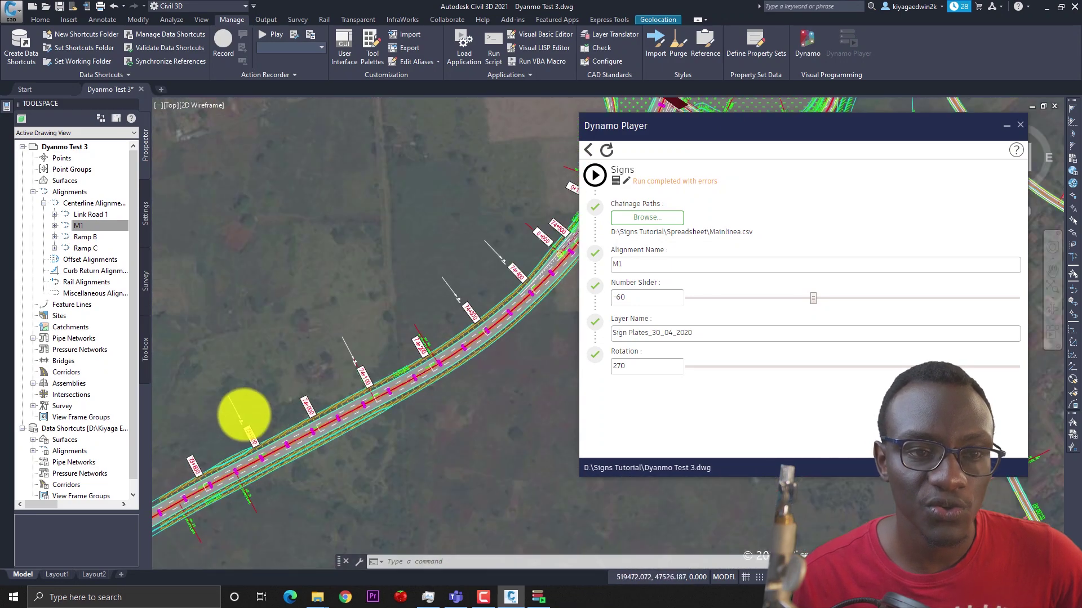
Change the script's chainage file to Mainline.csv.
click(657, 218)
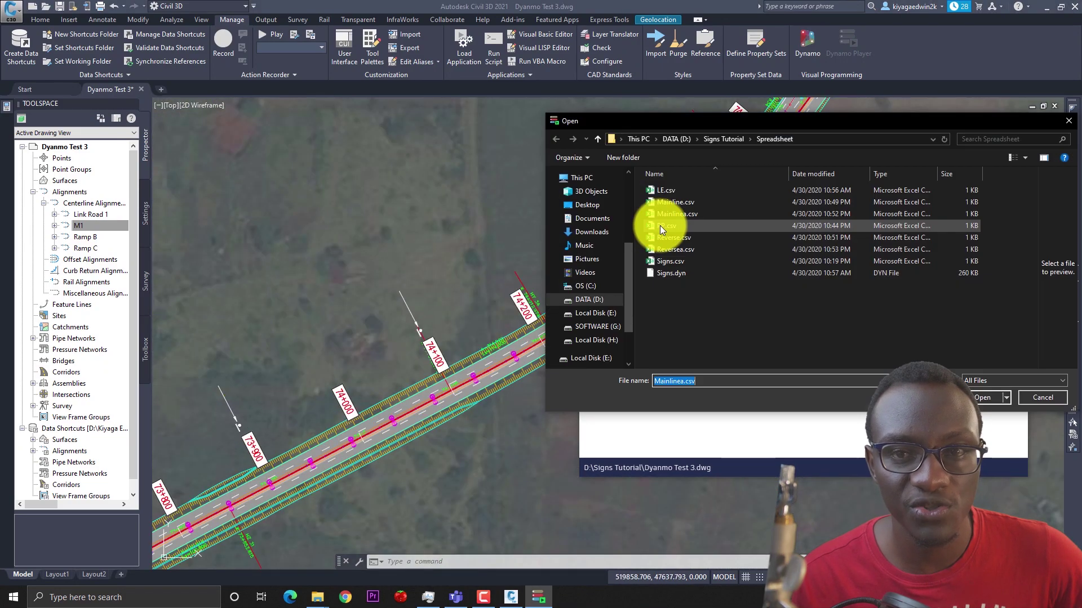
double_click(678, 202)
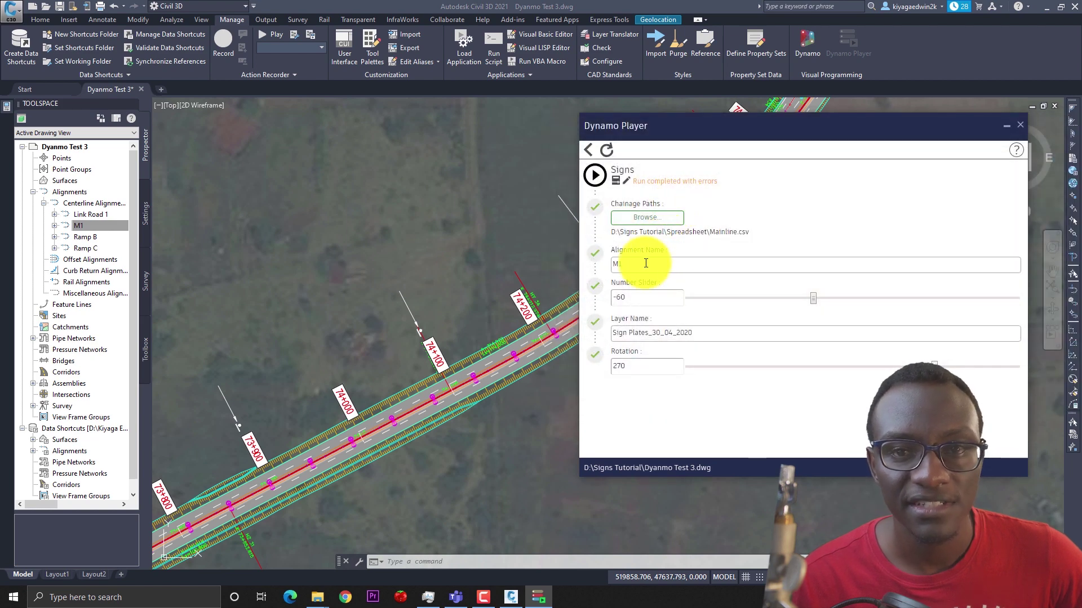
click(629, 294)
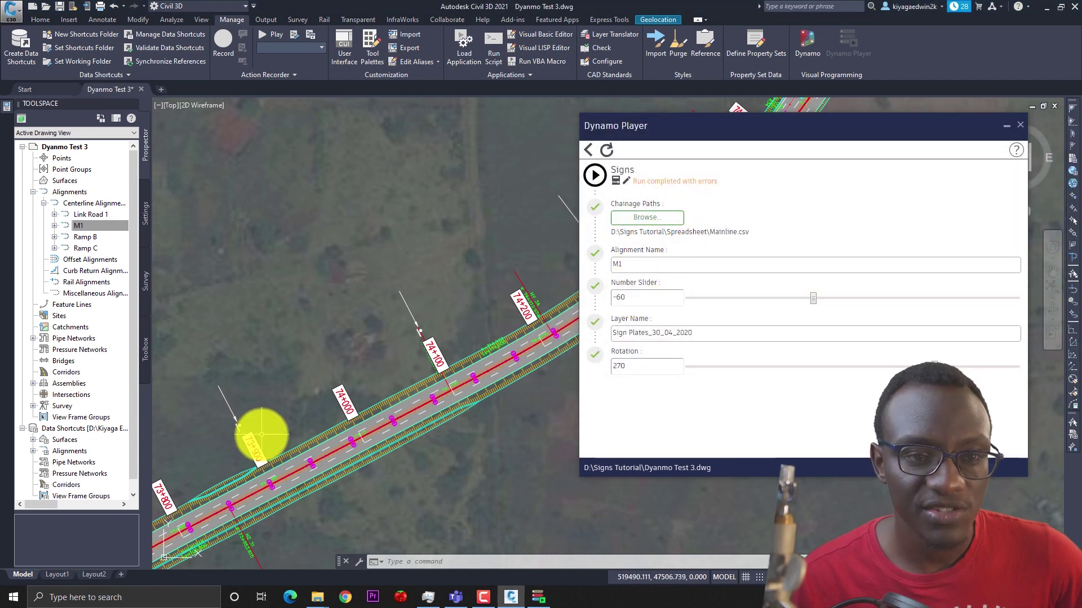
Gauge the offset from the centerline near 73+900 to beyond the placed block with a temporary circle, and cancel it.
scroll(247, 422, up, 3)
text(c)
key(Return)
middle_drag(261, 485, 272, 447)
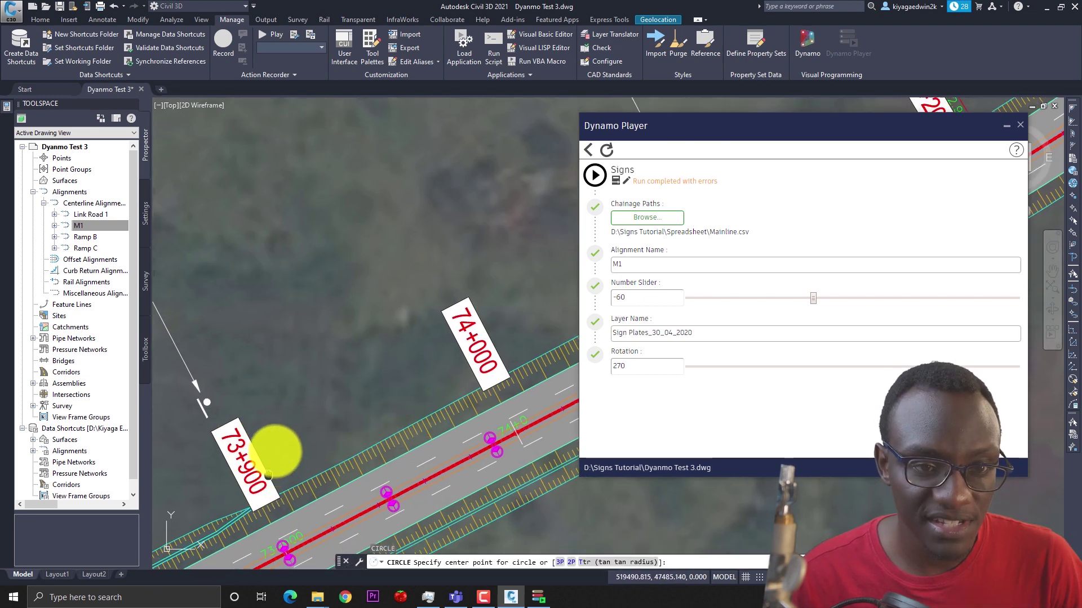
click(297, 509)
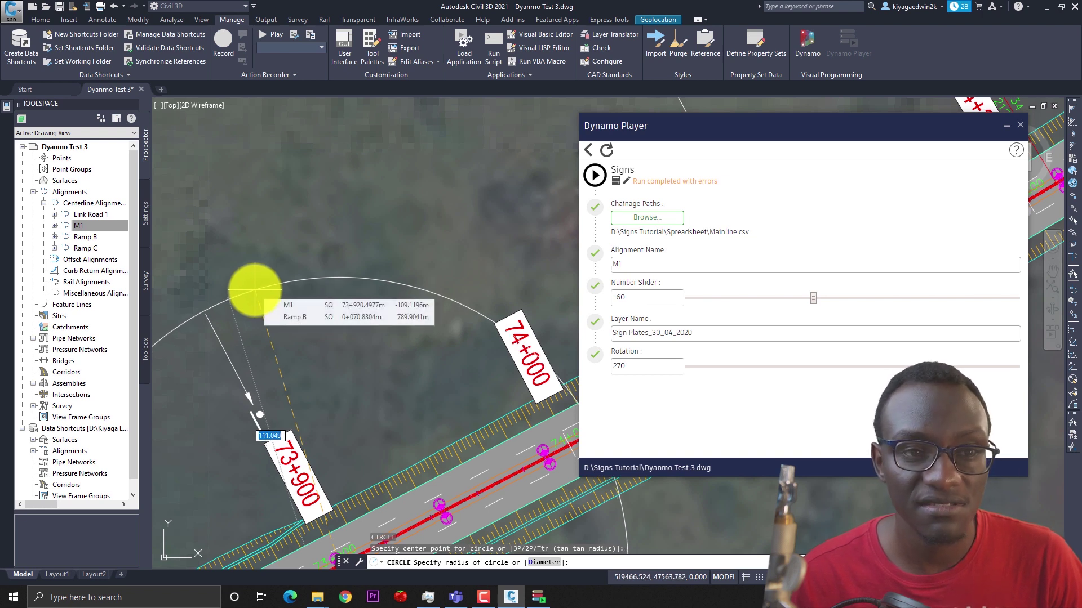
key(Escape)
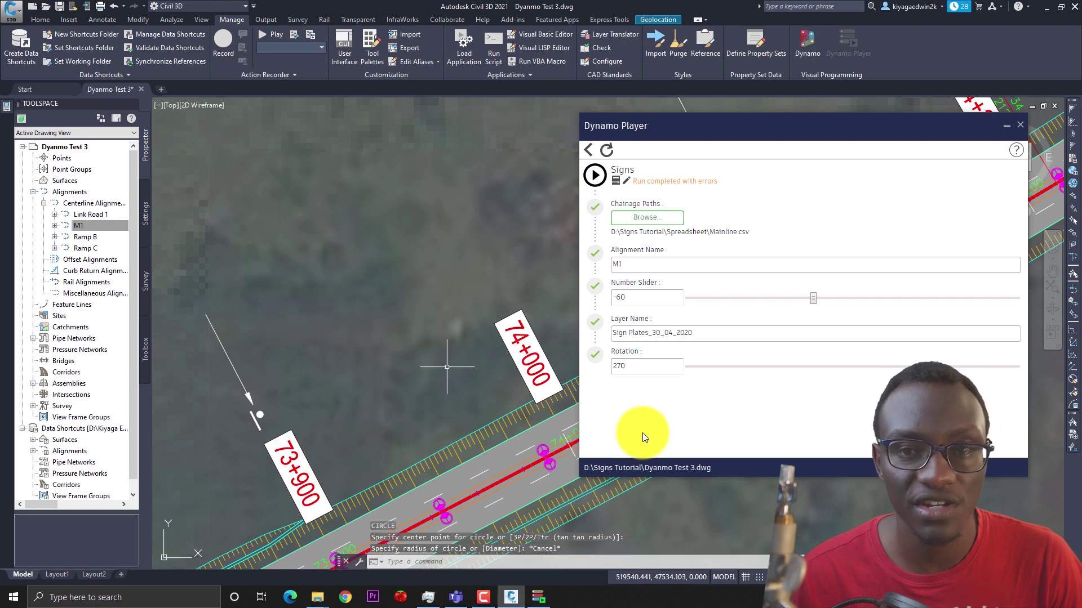
Run the Signs script with the number slider at -112, layer name Sign_30_04_2020 and rotation 270.
double_click(620, 296)
key(BackSpace)
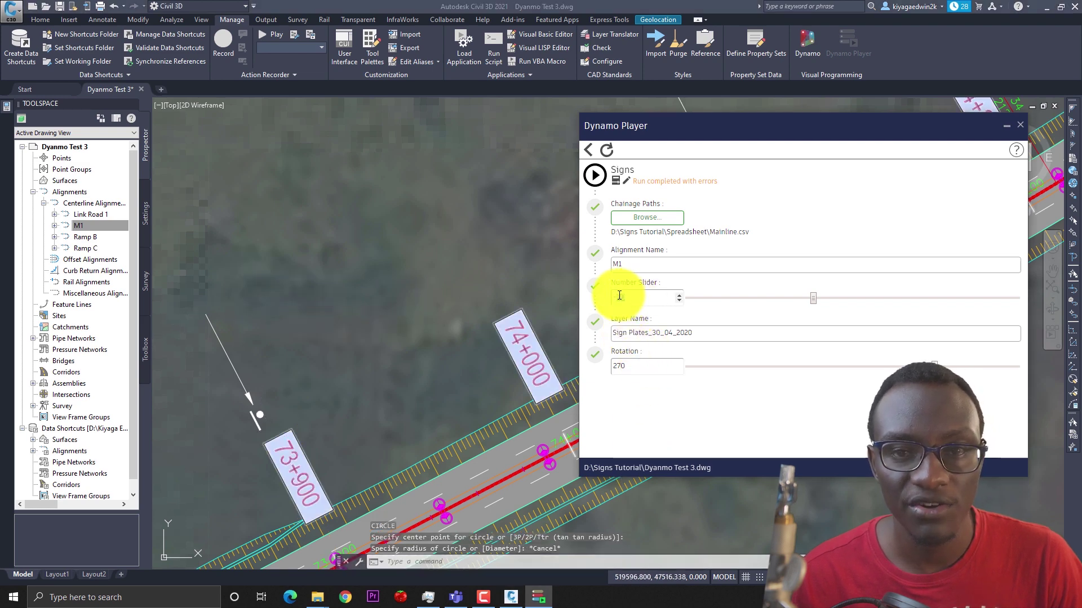
click(634, 364)
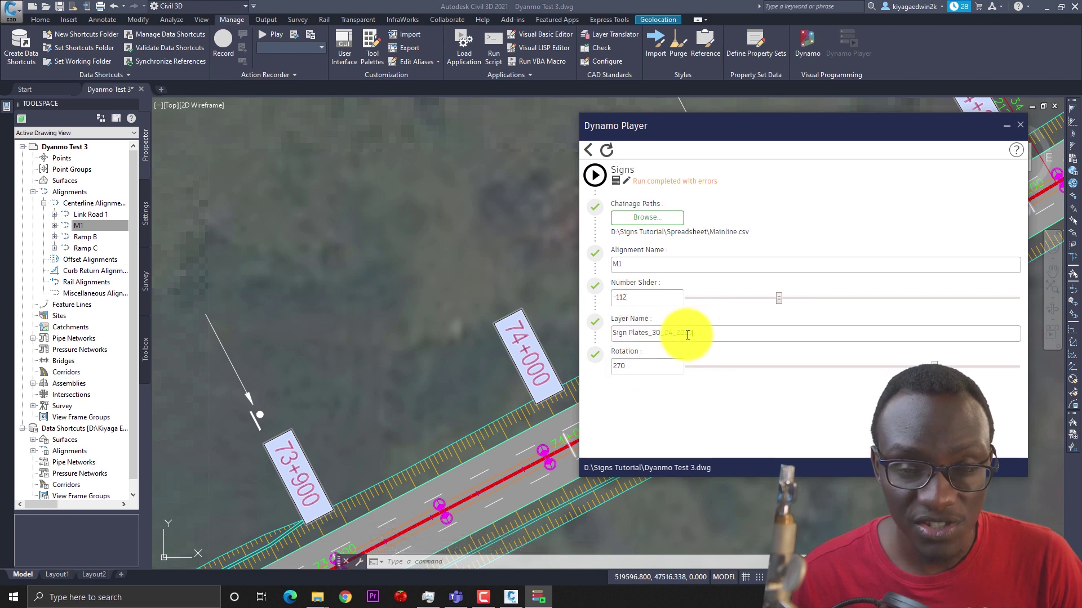
drag(647, 332, 632, 330)
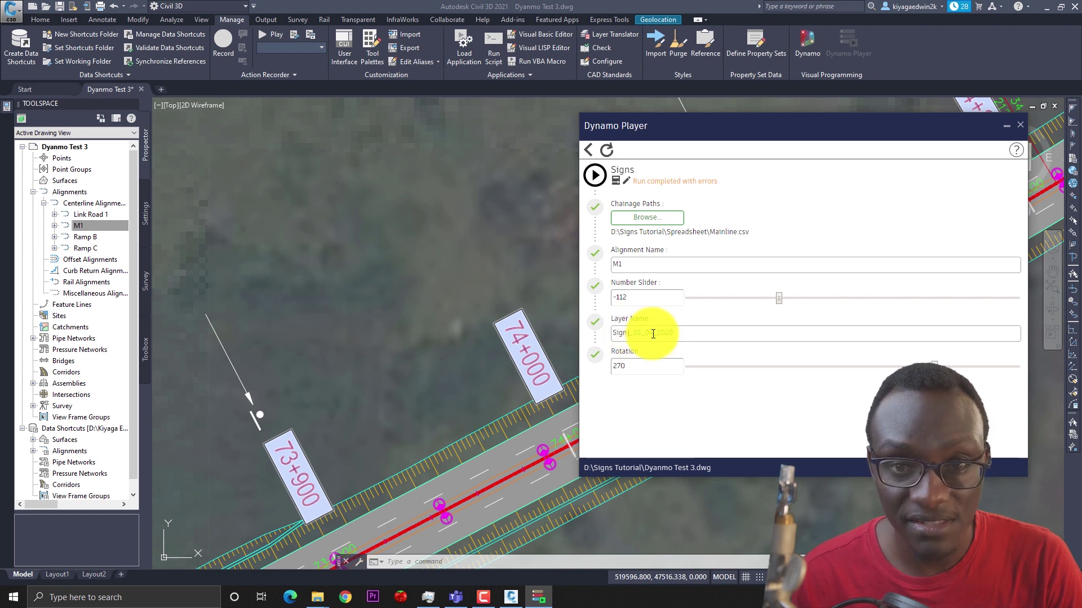
click(645, 370)
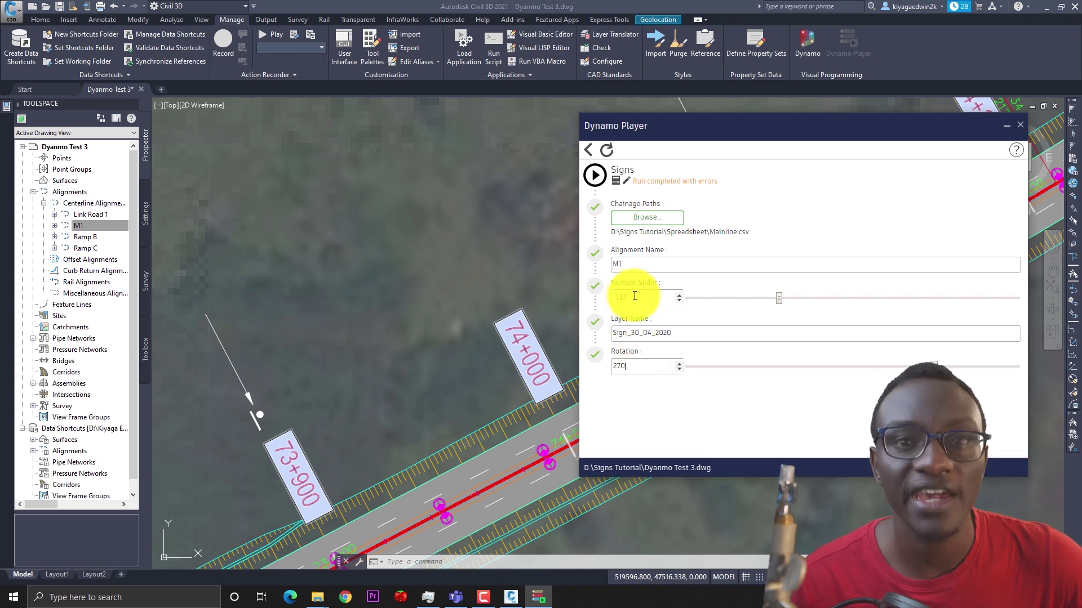
click(598, 174)
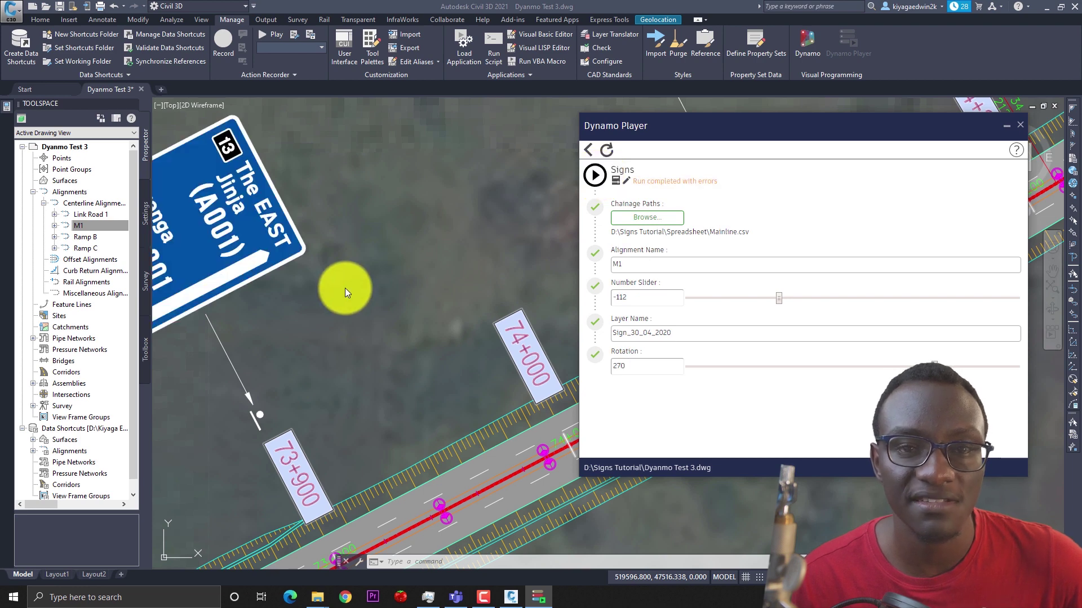
Check the layer of the sign block placed near 73+900 and examine the sign faces along M1 up to 74+400.
scroll(344, 288, down, 4)
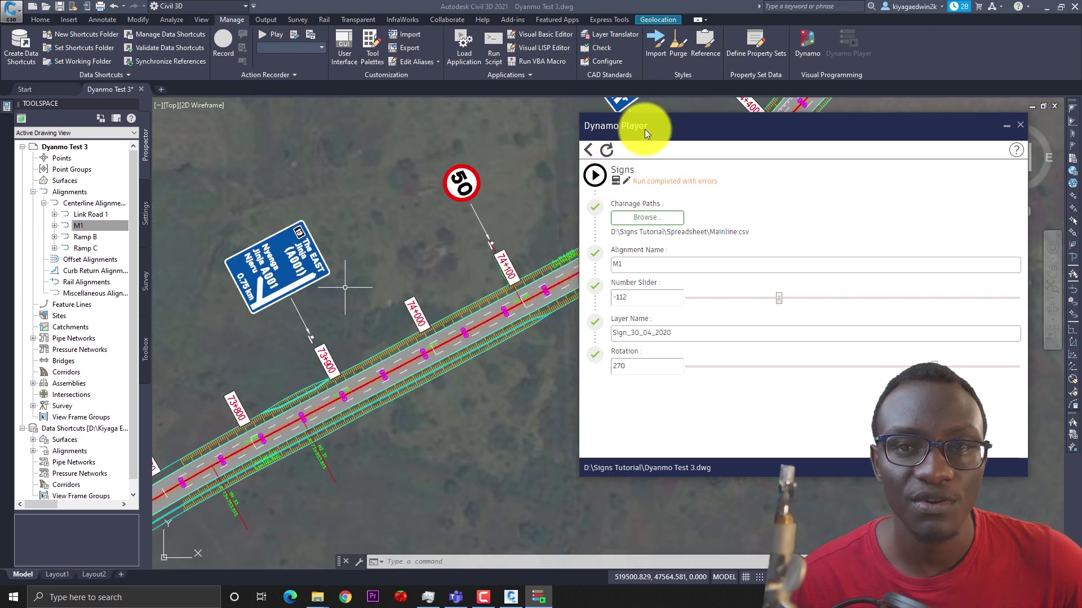
drag(645, 130, 792, 229)
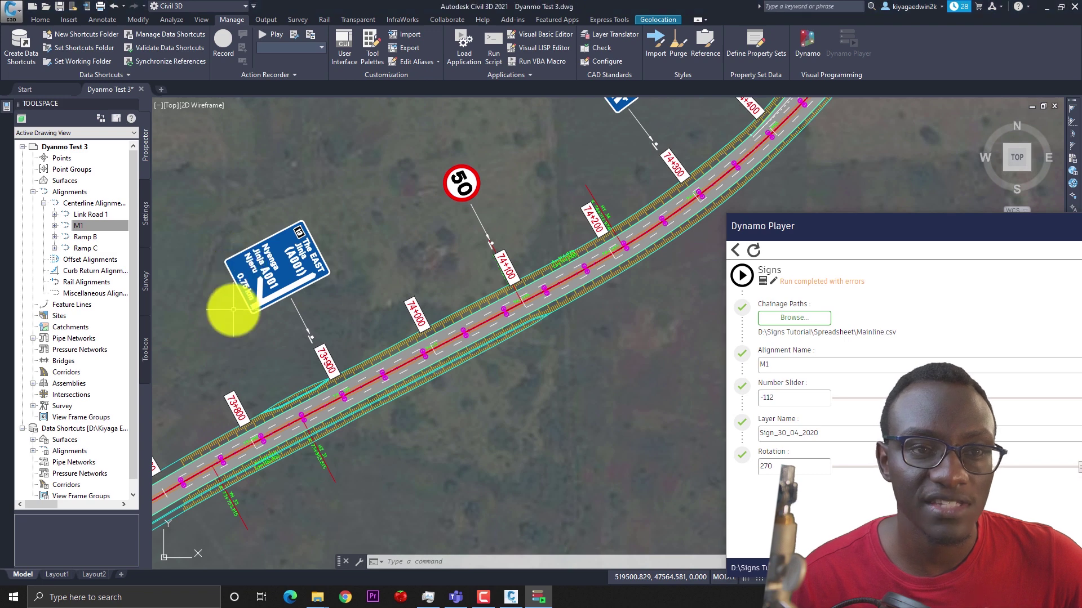
mouse_move(236, 296)
middle_down()
mouse_move(299, 285)
mouse_move(224, 337)
middle_up()
scroll(302, 270, up, 2)
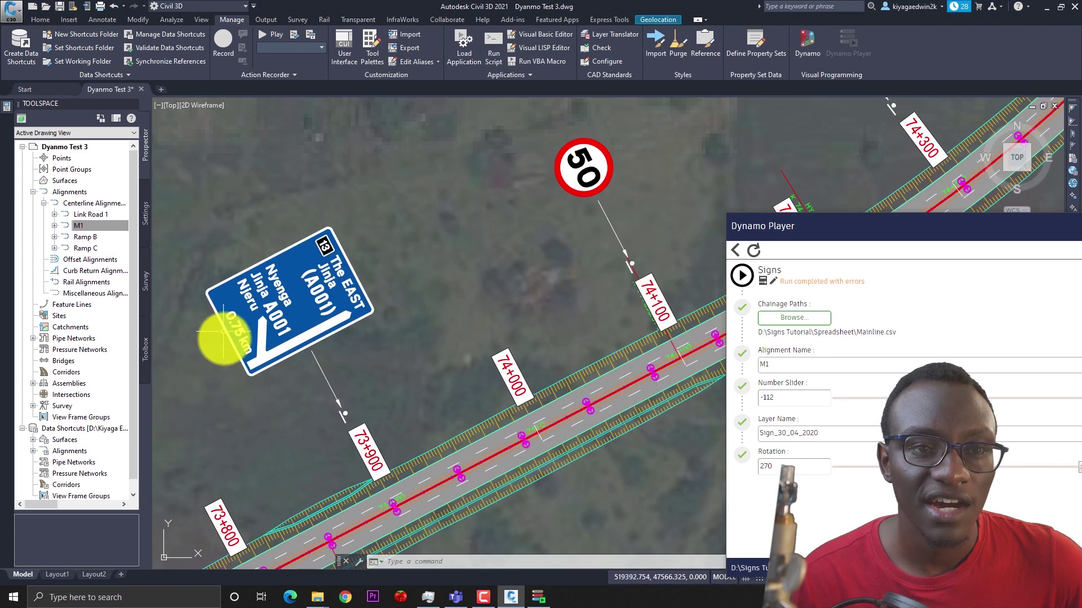
mouse_move(235, 337)
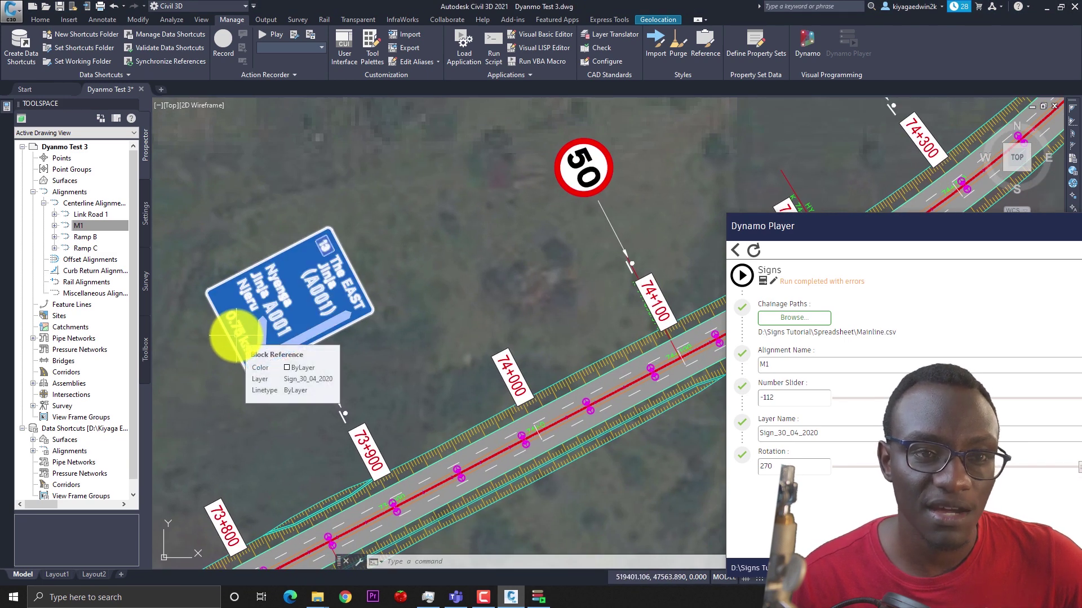
mouse_move(267, 269)
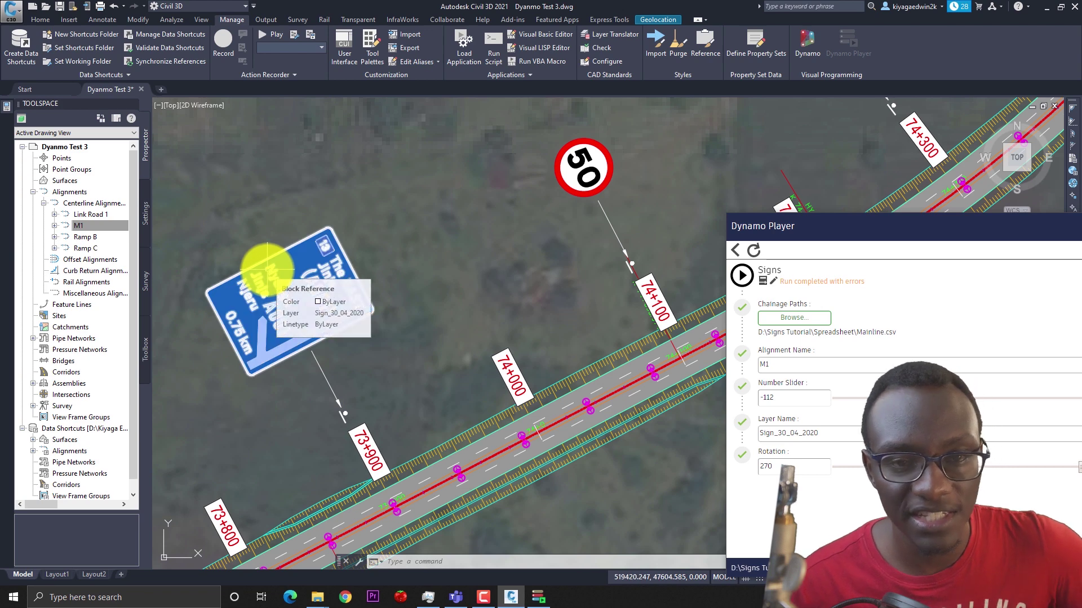
scroll(267, 269, down, 3)
scroll(242, 277, up, 2)
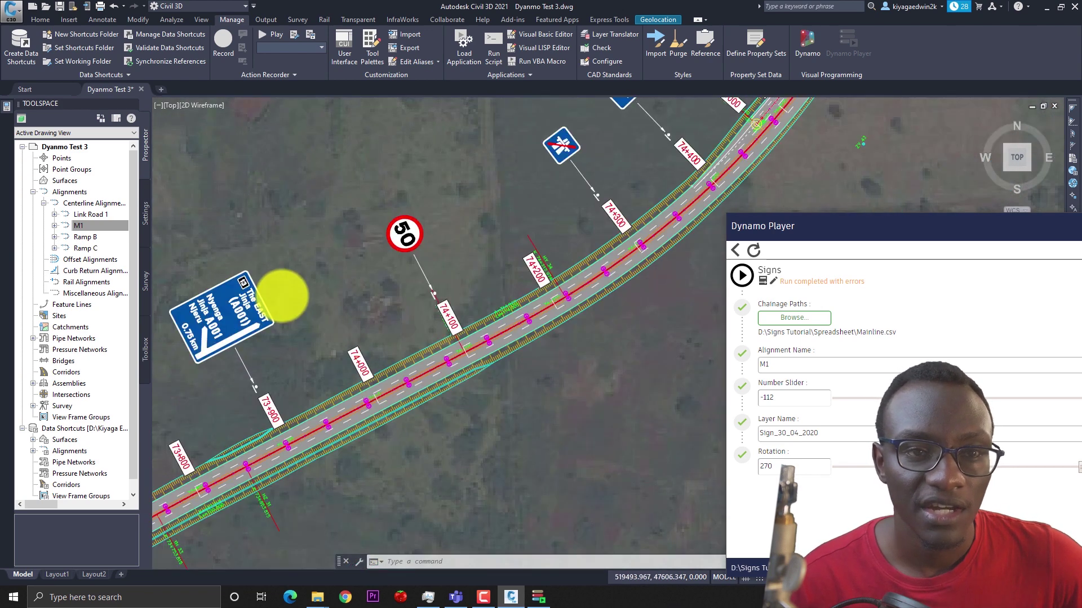
middle_drag(282, 294, 222, 321)
middle_drag(278, 278, 213, 316)
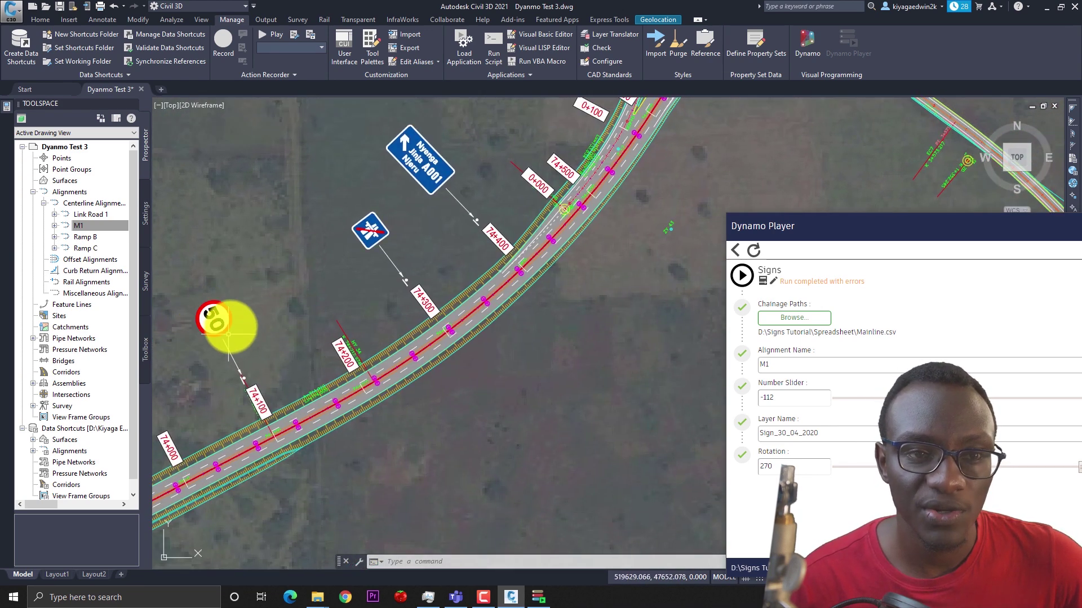
scroll(248, 271, down, 2)
scroll(237, 284, up, 3)
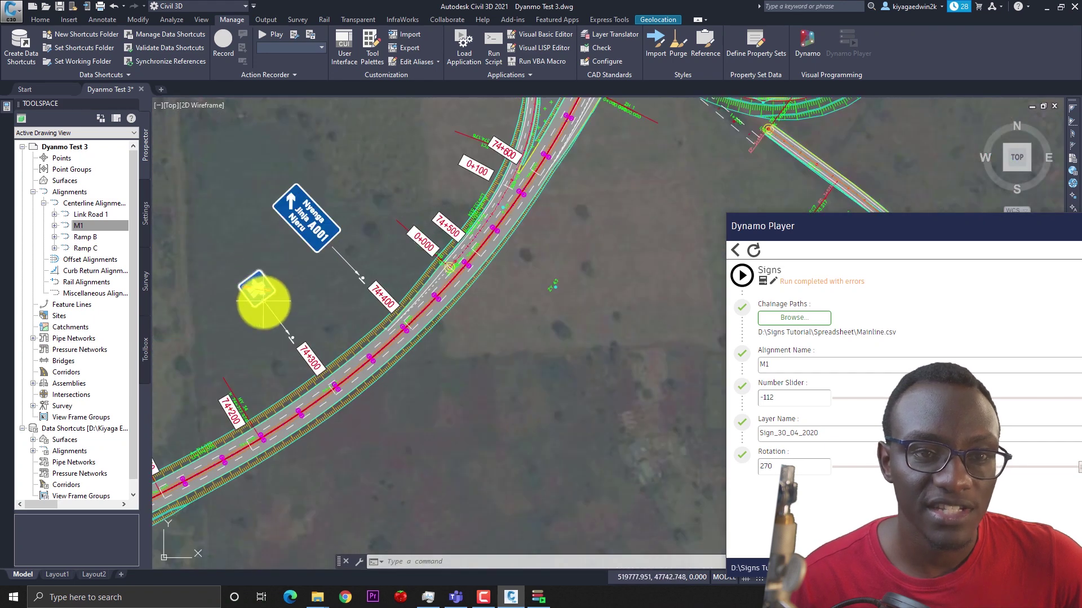
middle_drag(306, 277, 229, 374)
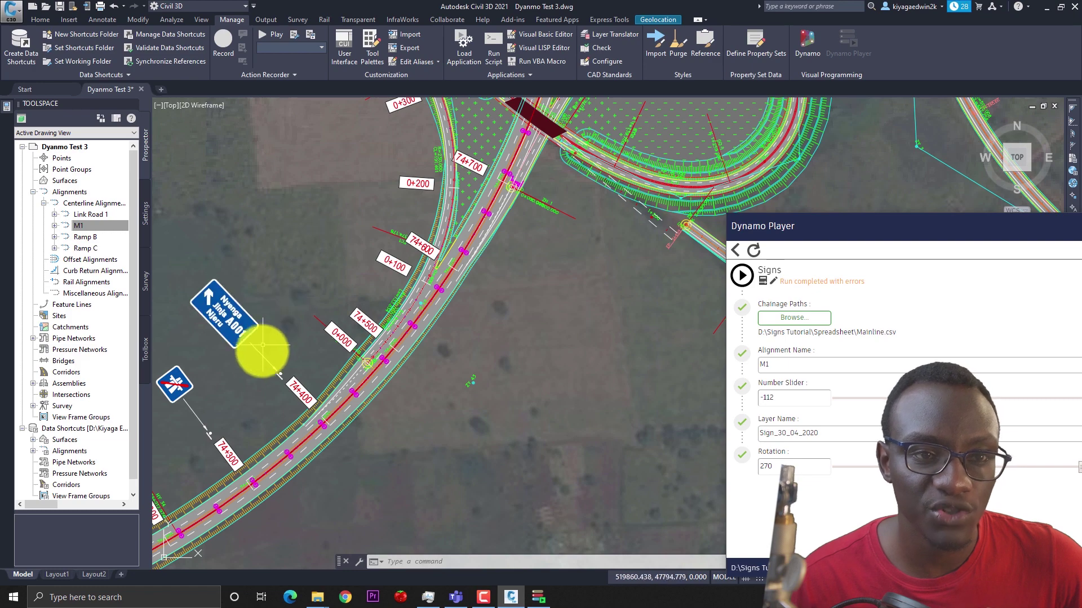
Examine the sign faces placed beyond the interchange on M1, near chainages 75+400 and 75+600.
scroll(293, 235, down, 3)
middle_drag(292, 236, 248, 310)
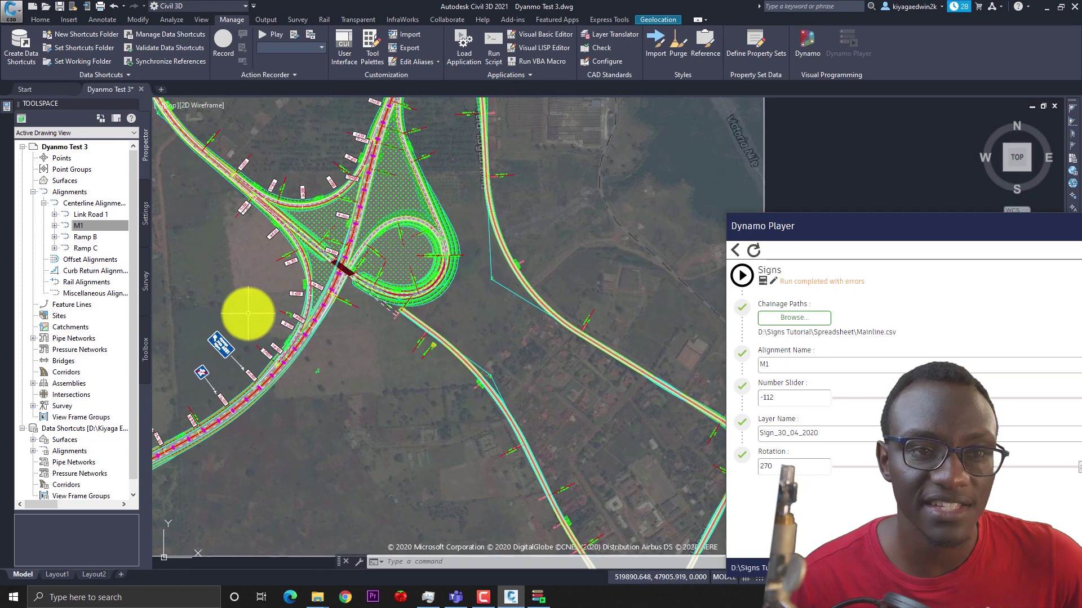
scroll(283, 234, down, 5)
middle_drag(282, 234, 241, 333)
scroll(284, 261, up, 6)
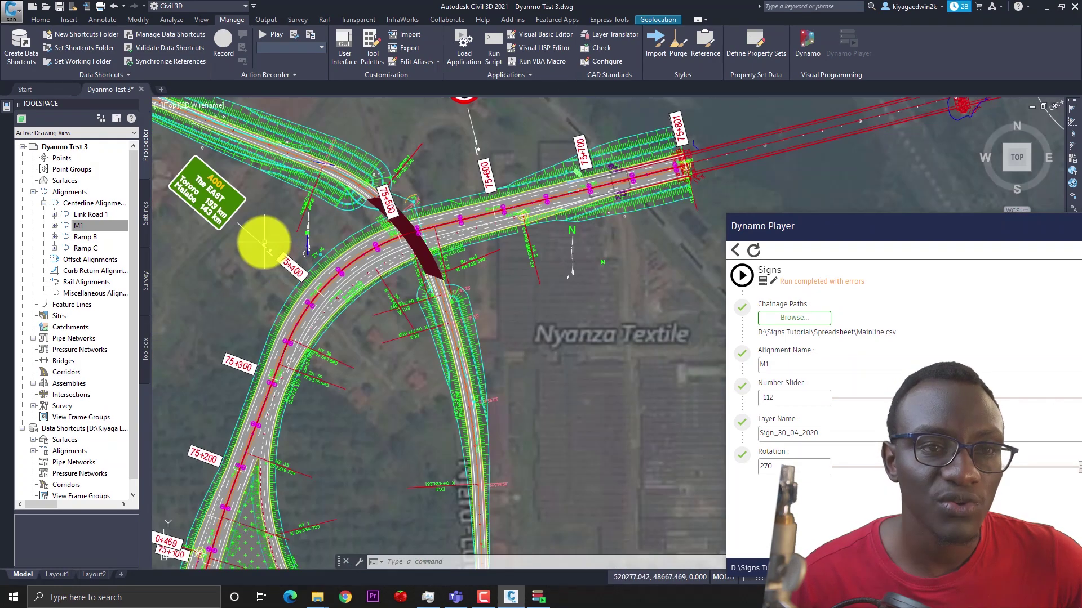
scroll(256, 241, up, 2)
middle_drag(252, 239, 285, 293)
middle_drag(233, 258, 258, 271)
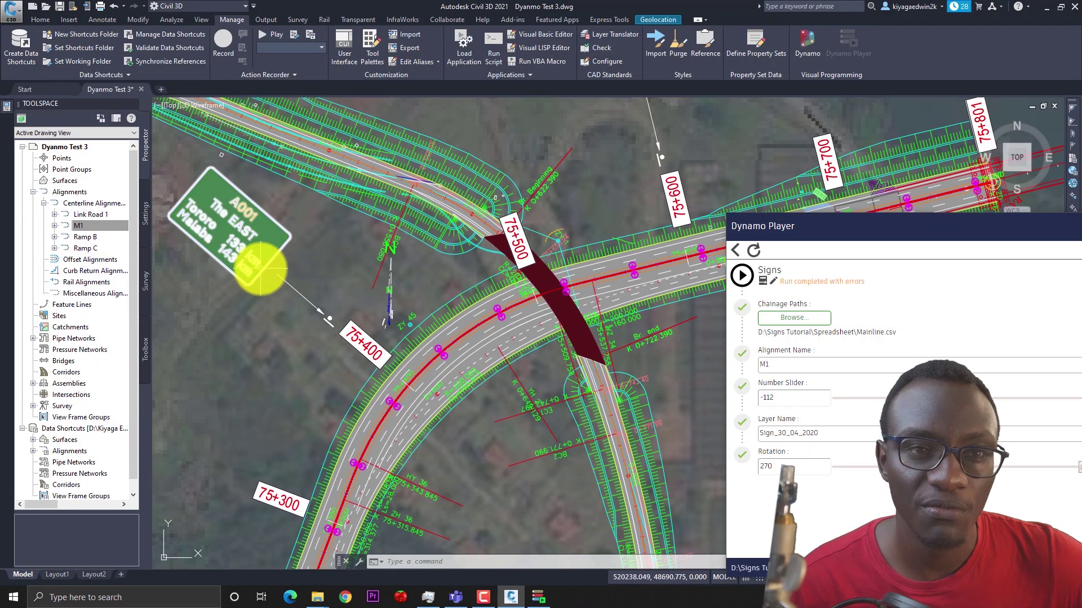
mouse_move(261, 269)
scroll(260, 269, down, 3)
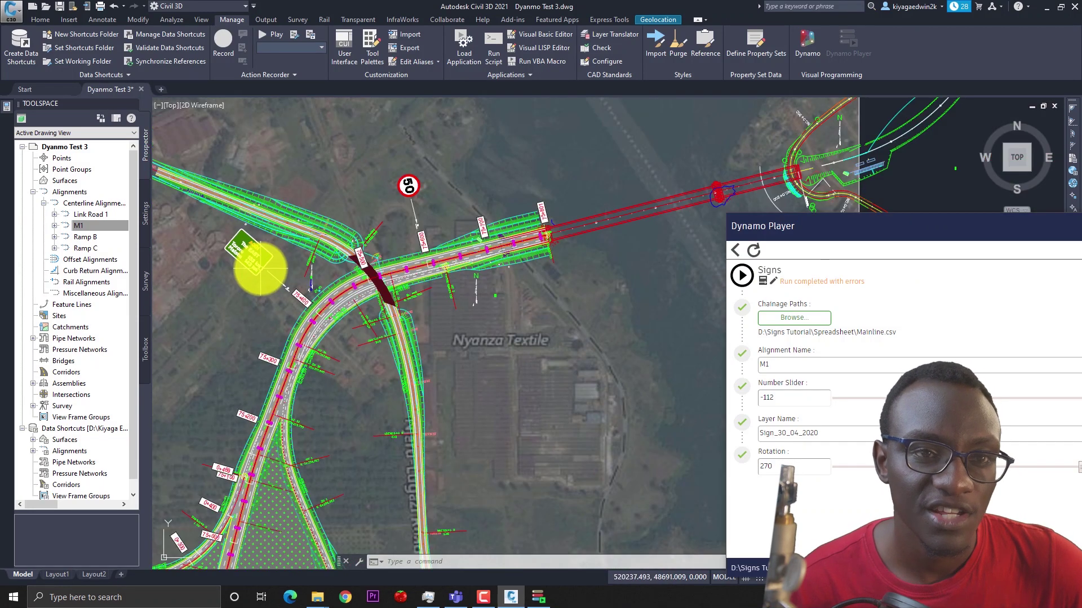
mouse_move(254, 270)
middle_down()
mouse_move(189, 351)
mouse_move(289, 301)
middle_up()
scroll(288, 301, up, 4)
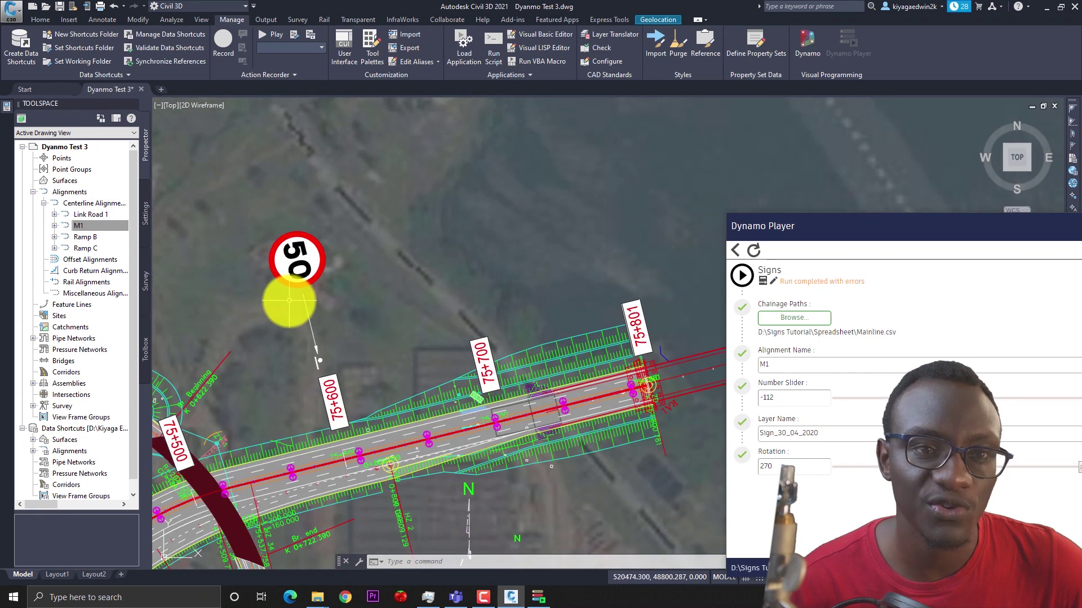
scroll(288, 302, down, 5)
mouse_move(290, 300)
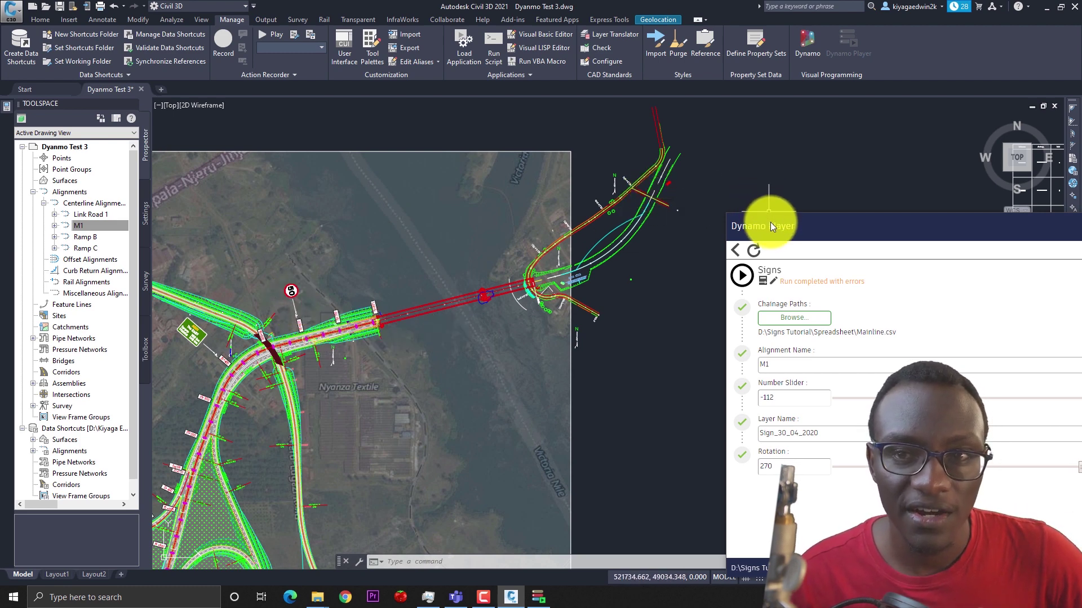
Change the Signs script's chainage file to Reversea.csv.
drag(769, 226, 718, 185)
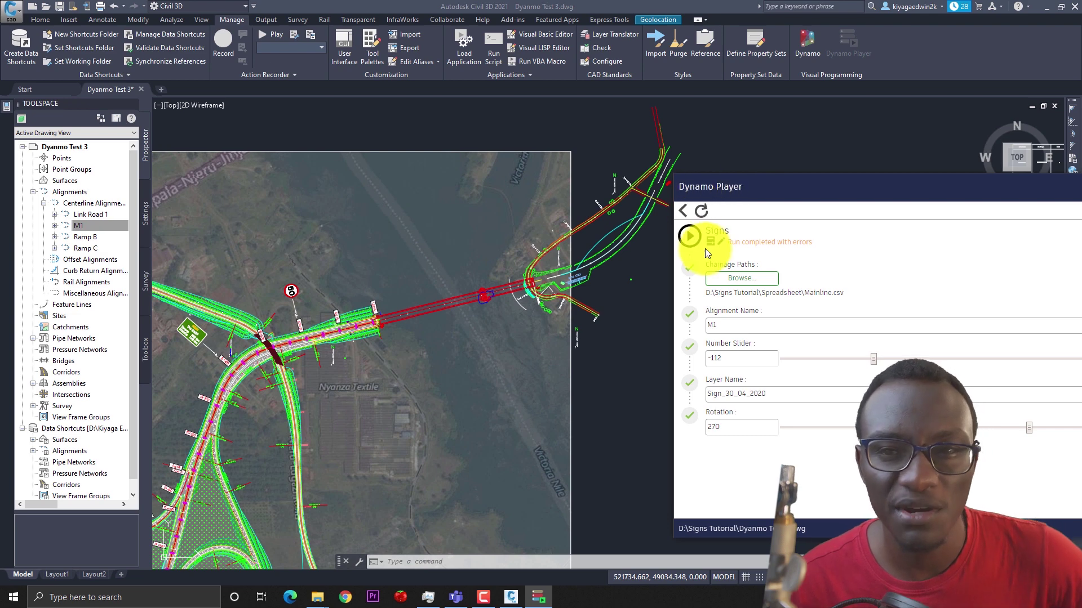
click(742, 278)
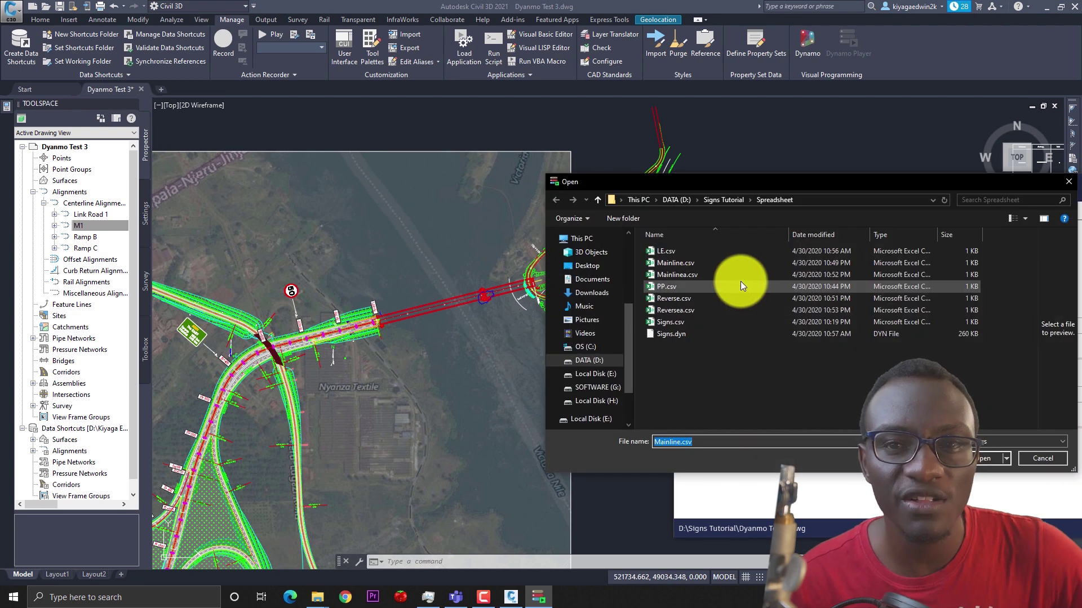
click(678, 311)
click(994, 459)
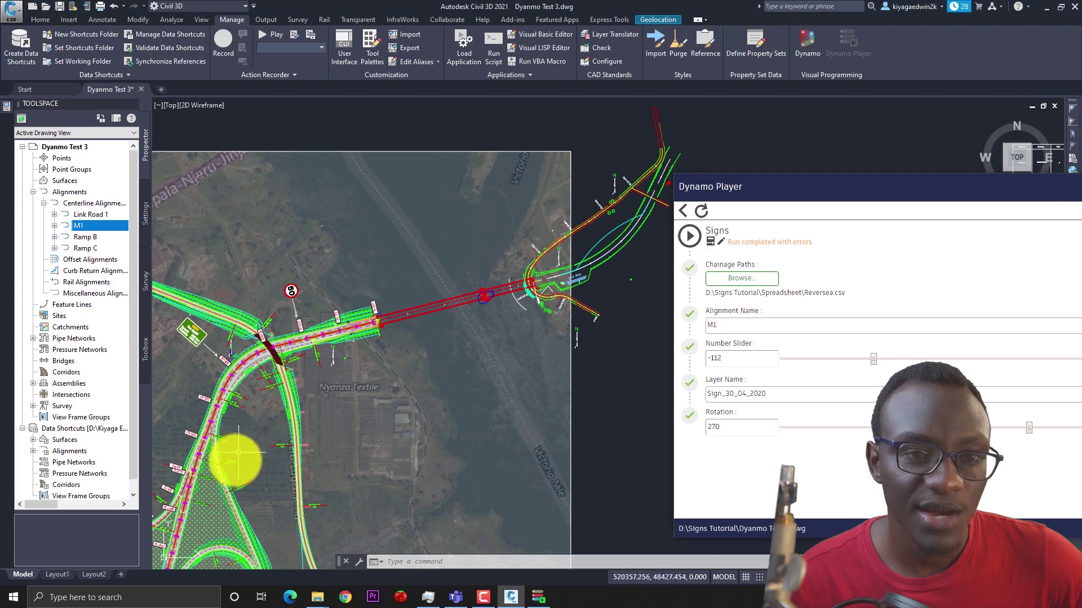
Gauge the offset from the M1 centerline to the opposite road edge near 74+200 with a temporary circle, and cancel it.
middle_drag(235, 454, 328, 243)
scroll(411, 306, up, 2)
scroll(265, 415, up, 2)
scroll(262, 445, up, 4)
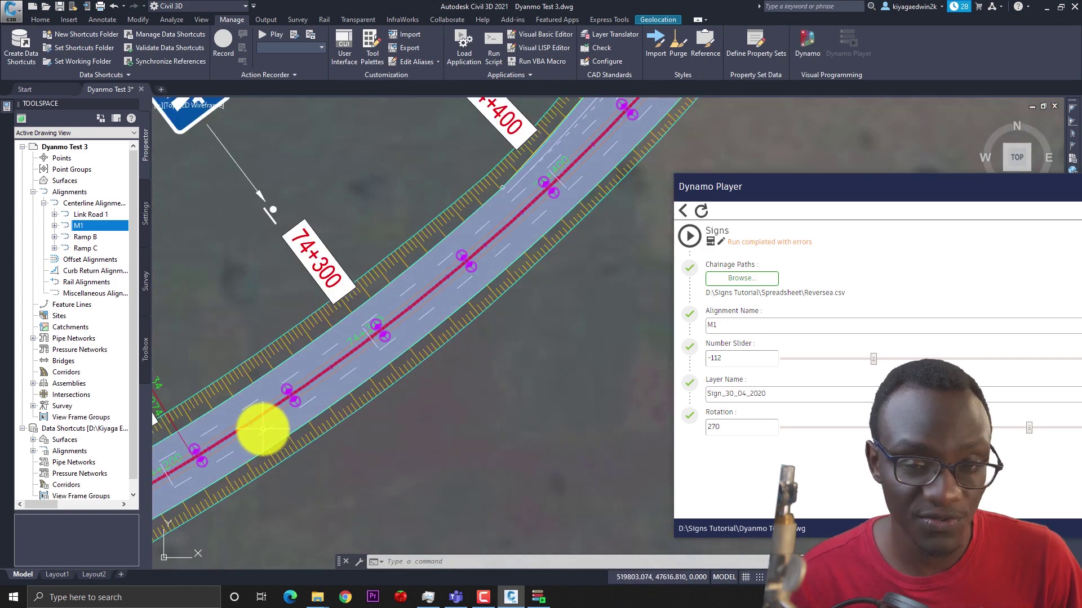
mouse_move(263, 429)
text(c)
key(Return)
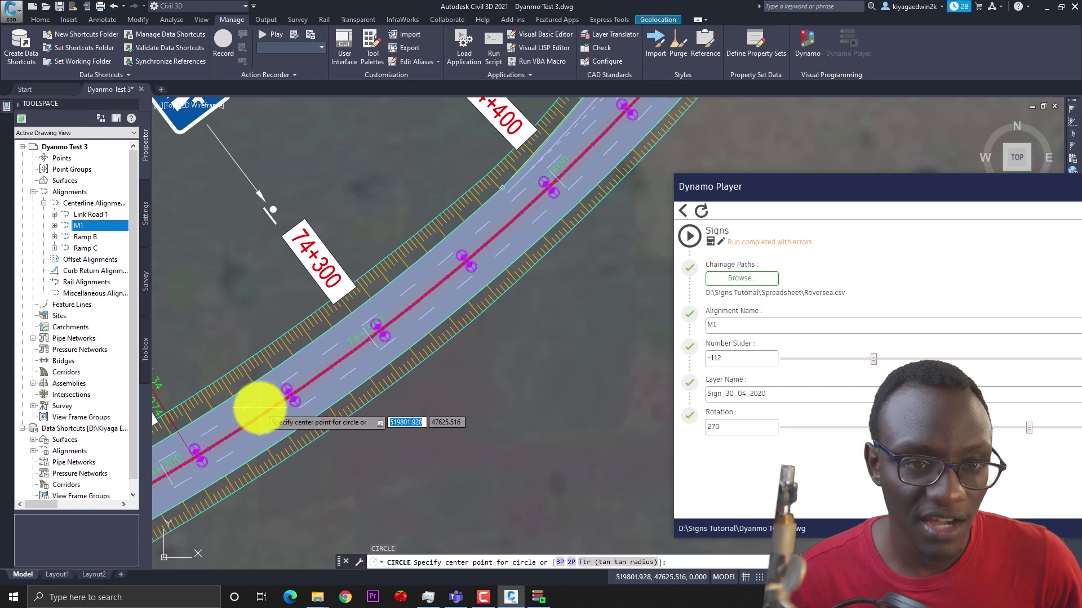
click(264, 414)
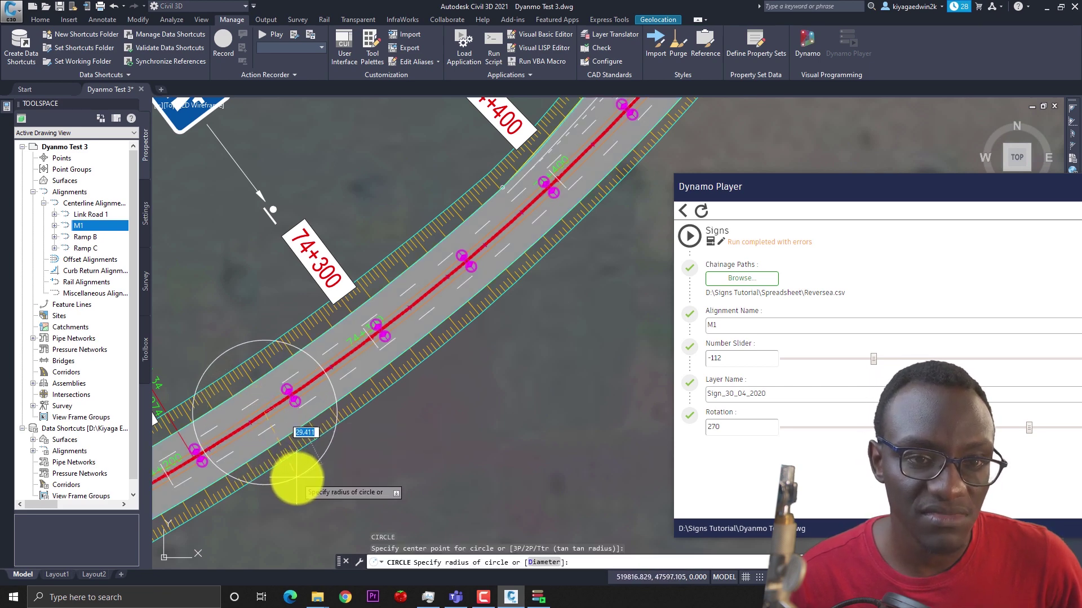
key(Escape)
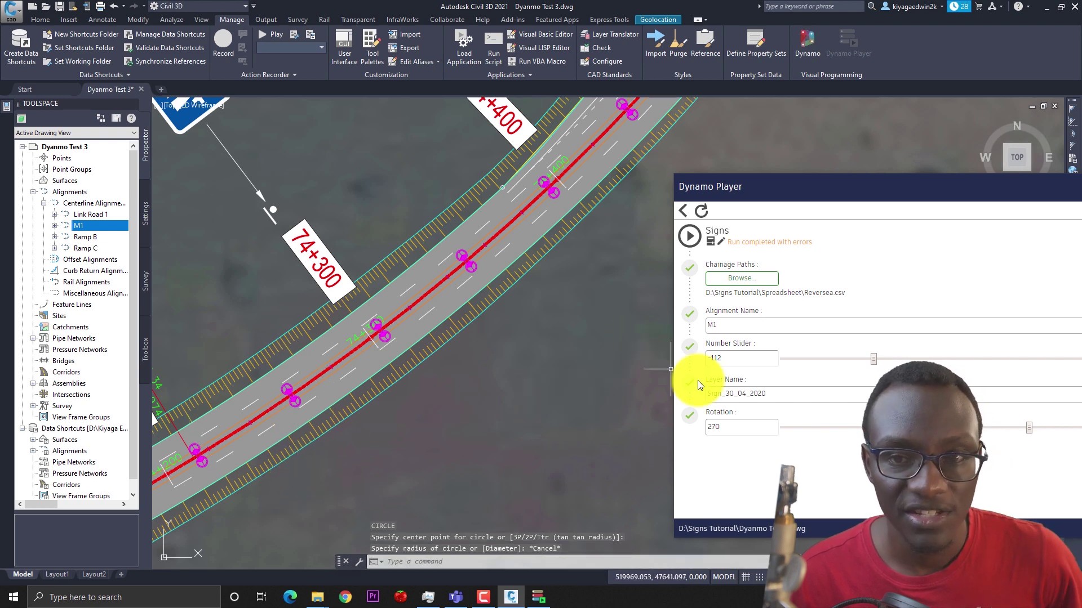
Set the script's number slider to 30 and replace the layer name with the copied Sign Plates_30_04_2020.
click(722, 365)
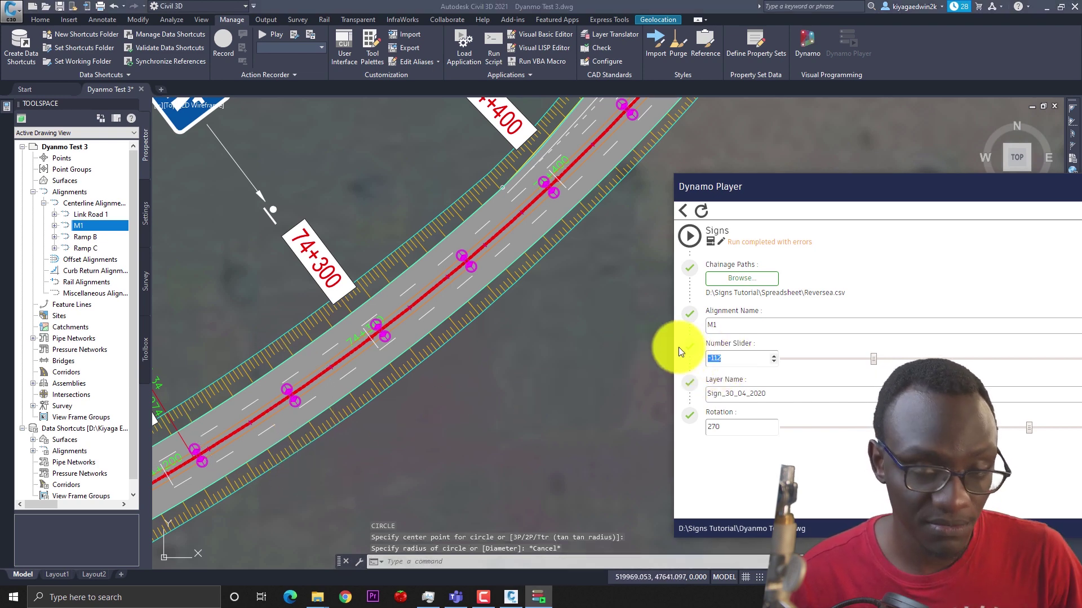
text(30)
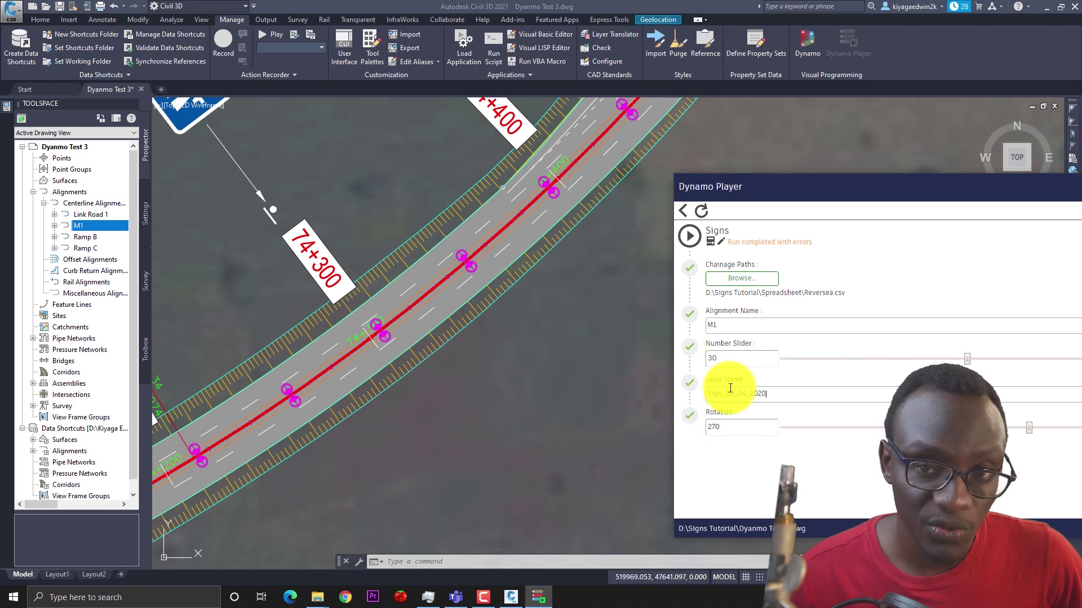
click(711, 393)
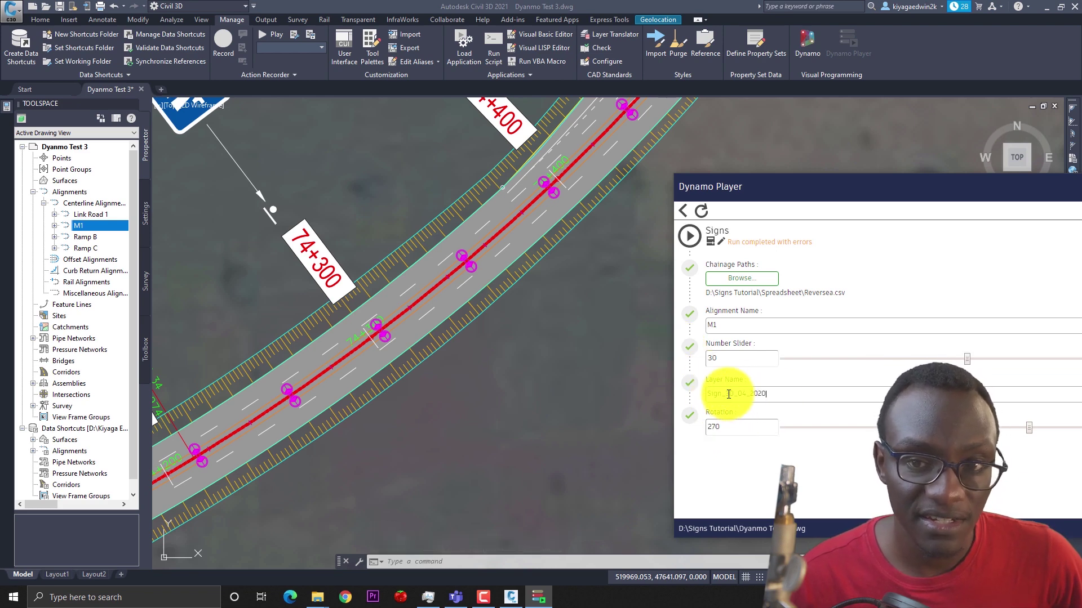
drag(768, 393, 672, 393)
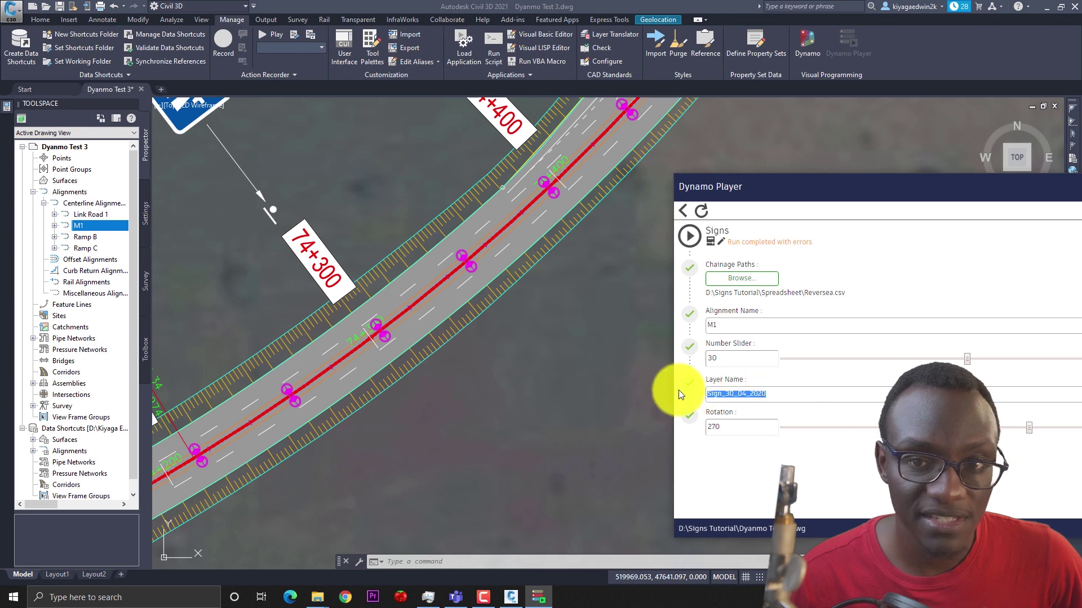
right_click(736, 395)
click(760, 447)
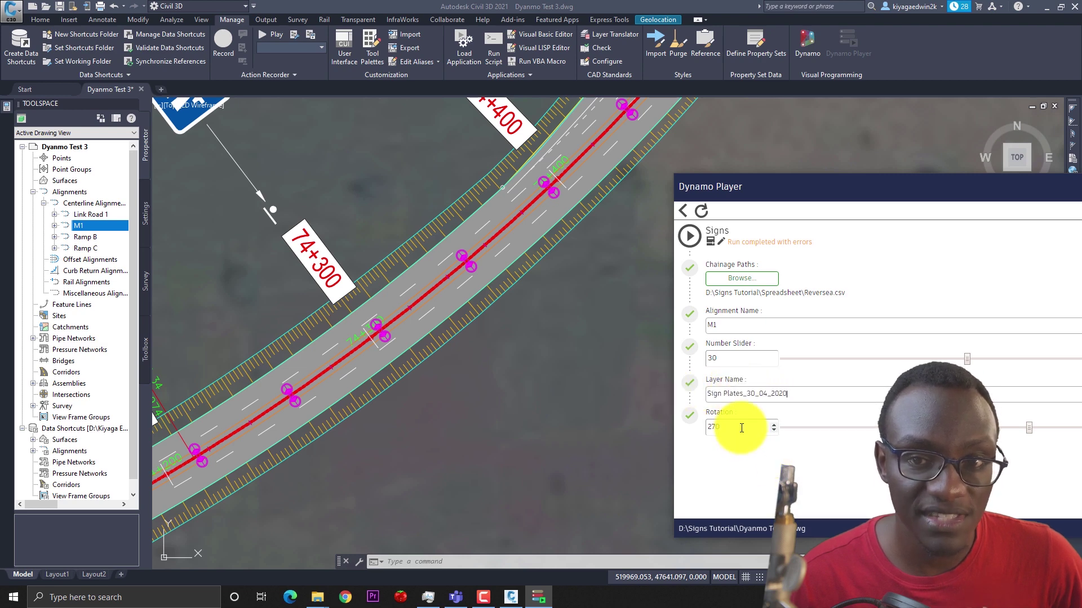
Set the rotation to 90 and run the Signs script for the reverse-direction sign plates.
drag(741, 427, 663, 418)
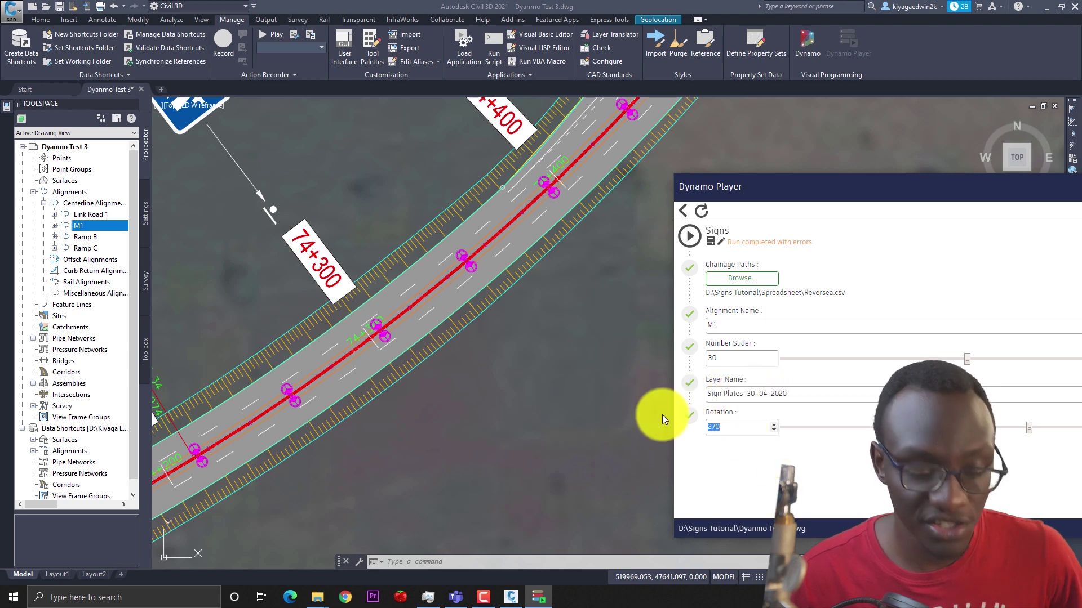
text(90)
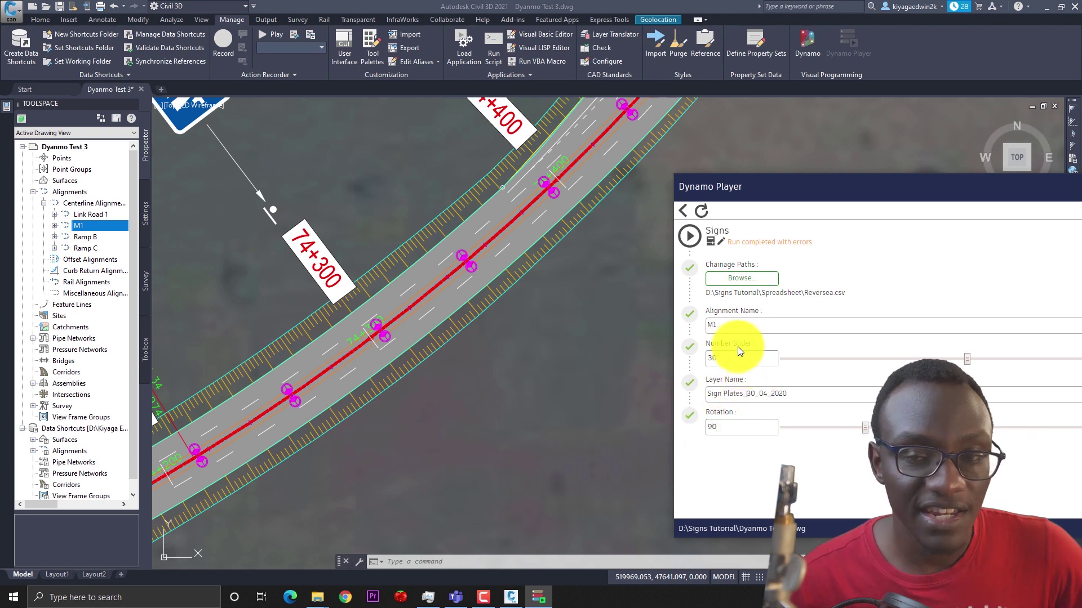
click(687, 238)
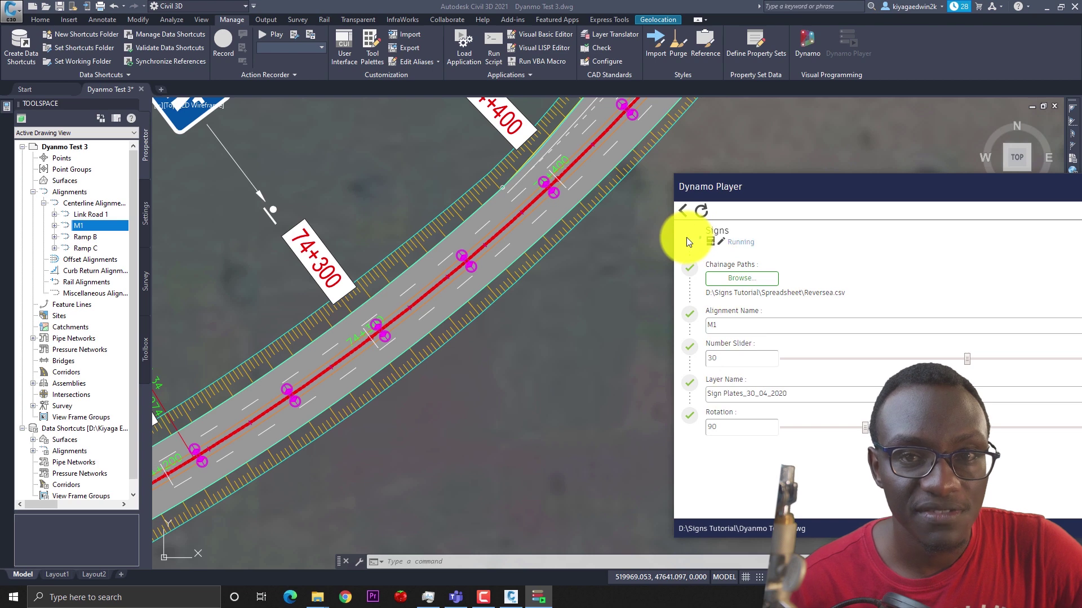
Gauge the offset from the M1 centerline near 73+900 to the far end of the reverse-side sign plate's leader with a temporary circle, and cancel it.
scroll(441, 377, down, 5)
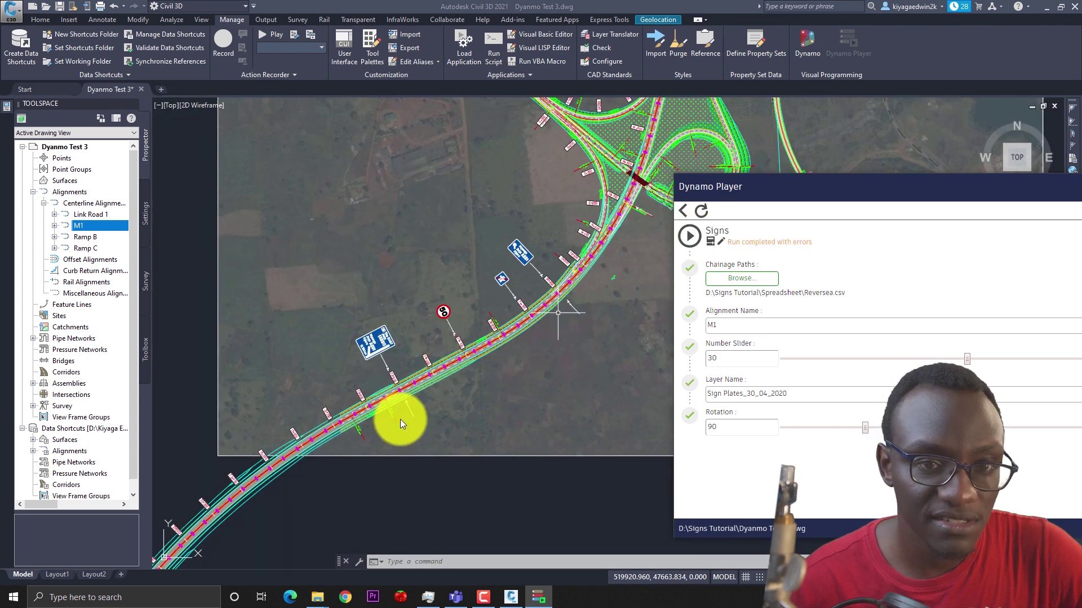
scroll(397, 425, up, 3)
middle_drag(383, 435, 296, 445)
scroll(275, 424, up, 4)
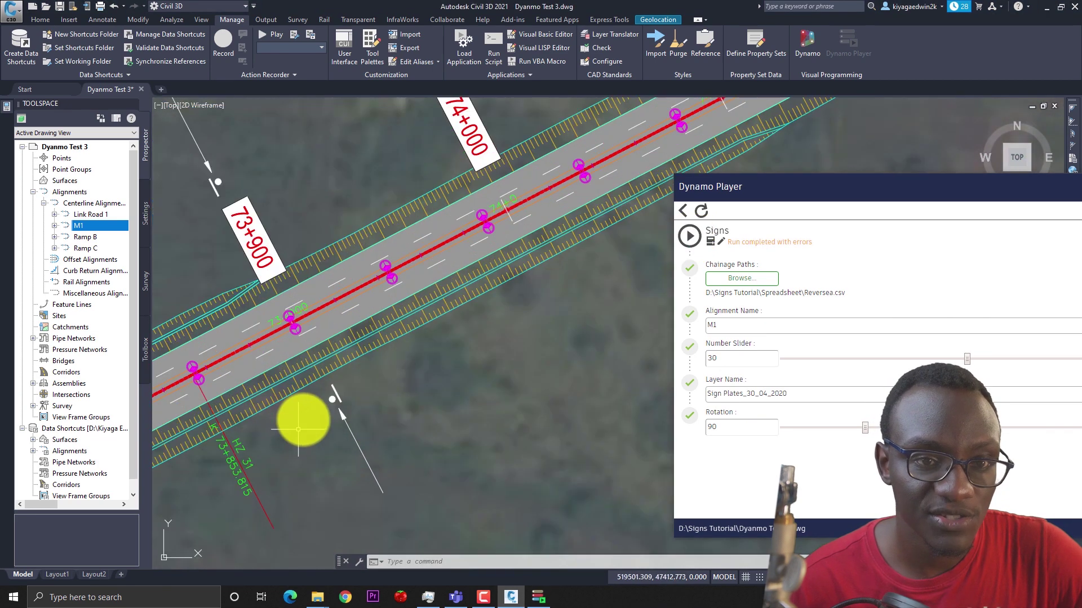
text(c)
key(Return)
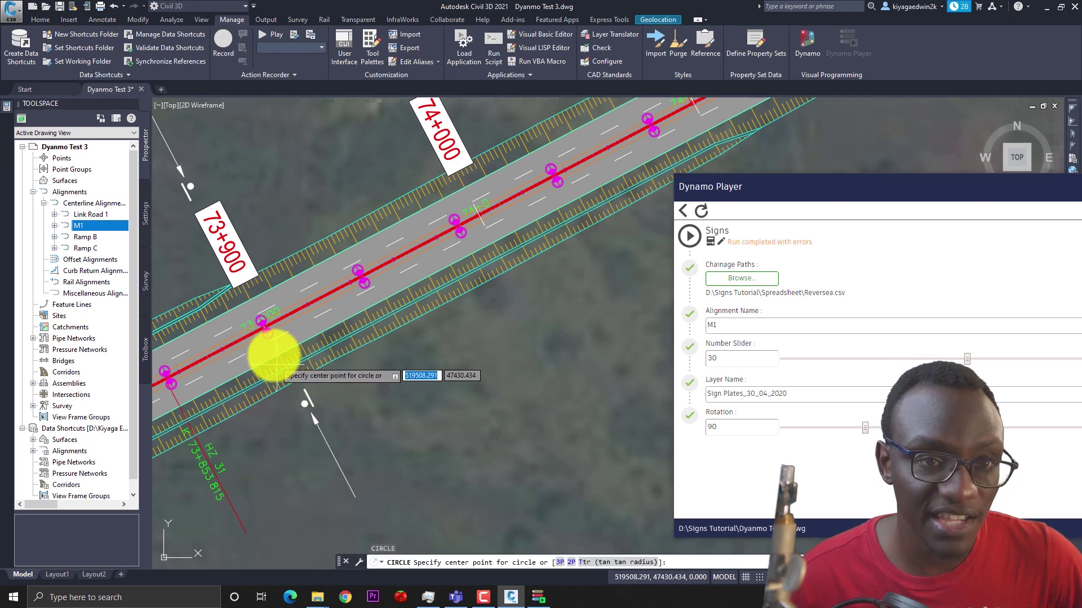
click(262, 326)
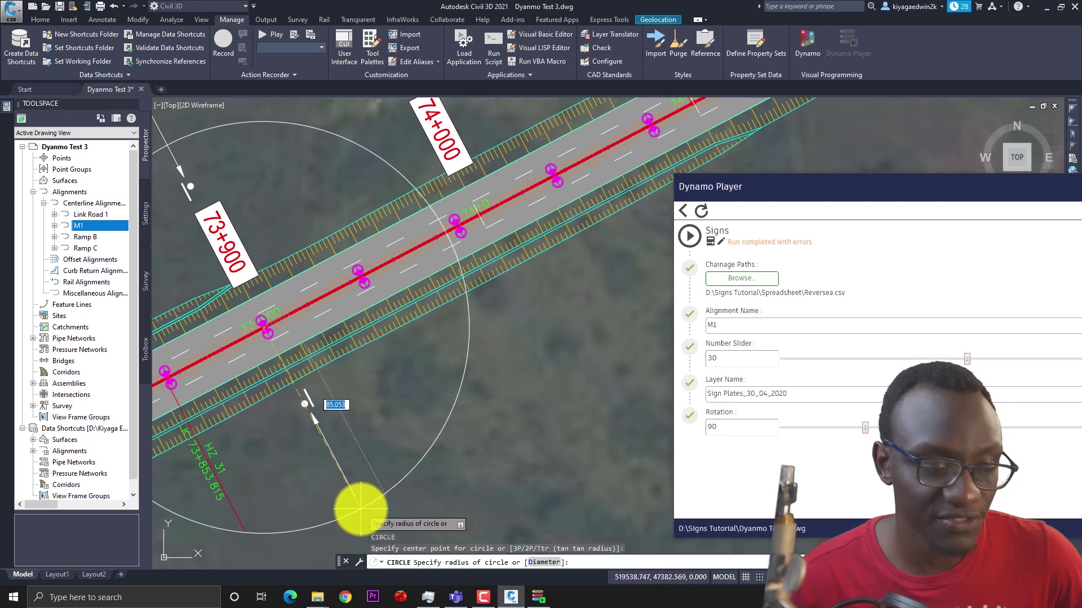
key(Escape)
Change the Signs script's chainage file to Reverse.csv.
double_click(724, 358)
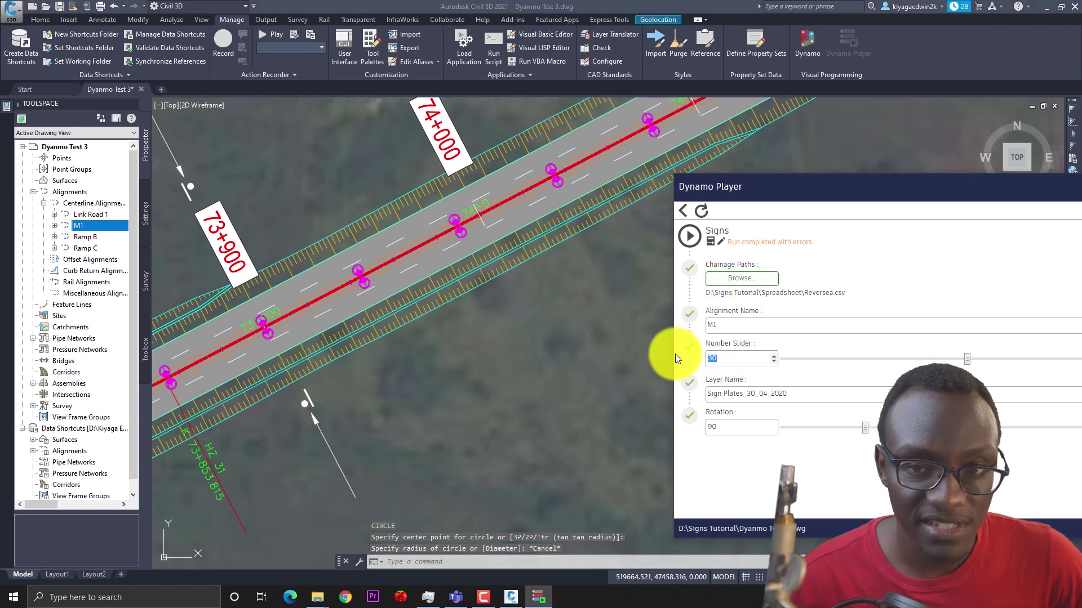
click(755, 274)
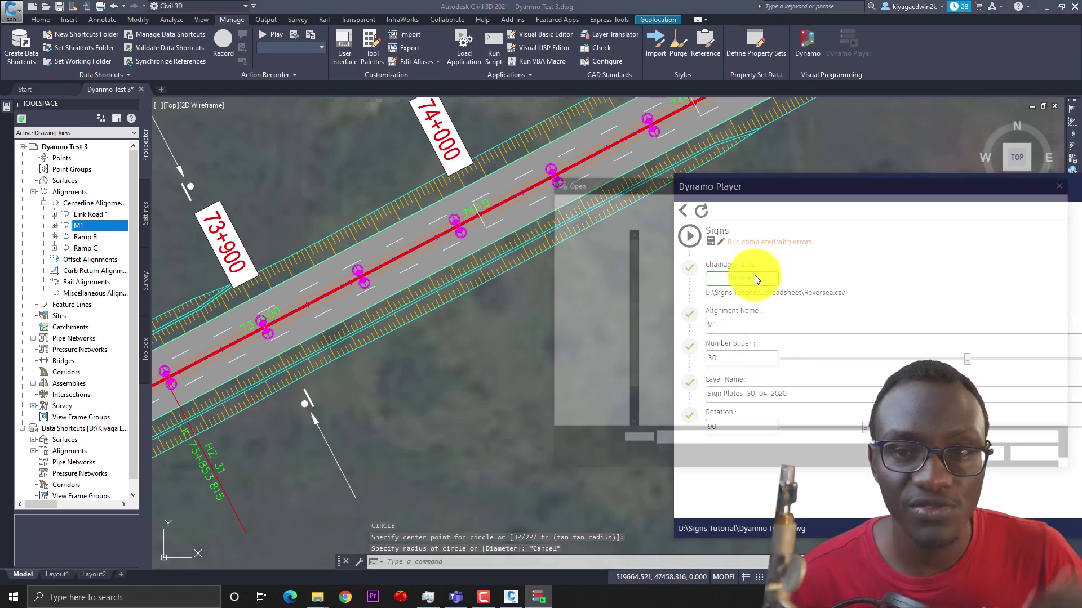
double_click(680, 301)
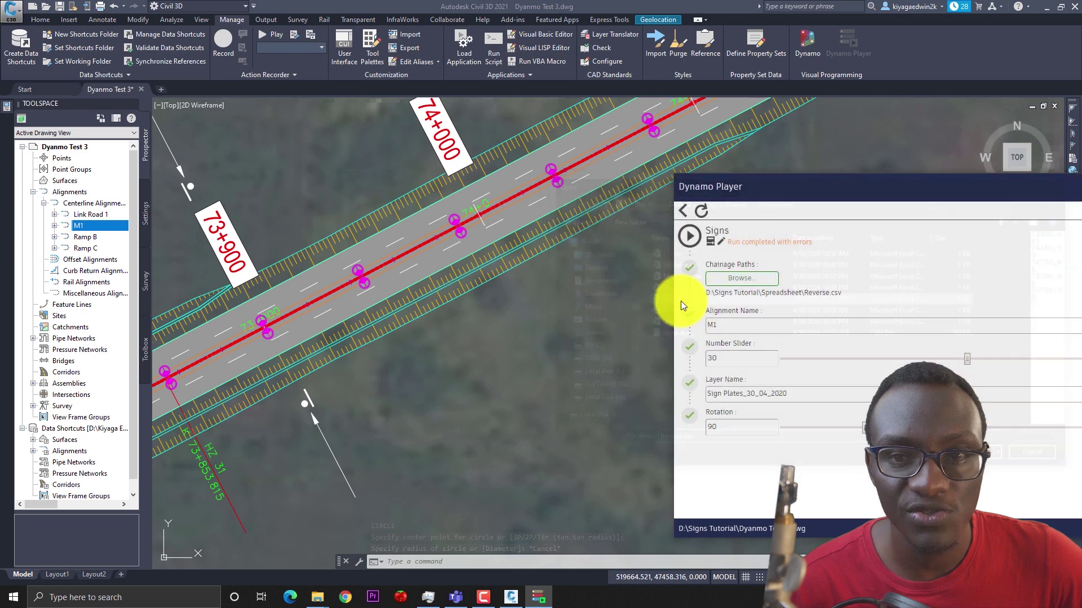
Set the number slider to 85 and the layer name to Sign_30_04_2020, and run the Signs script for the reverse-direction signs.
double_click(725, 358)
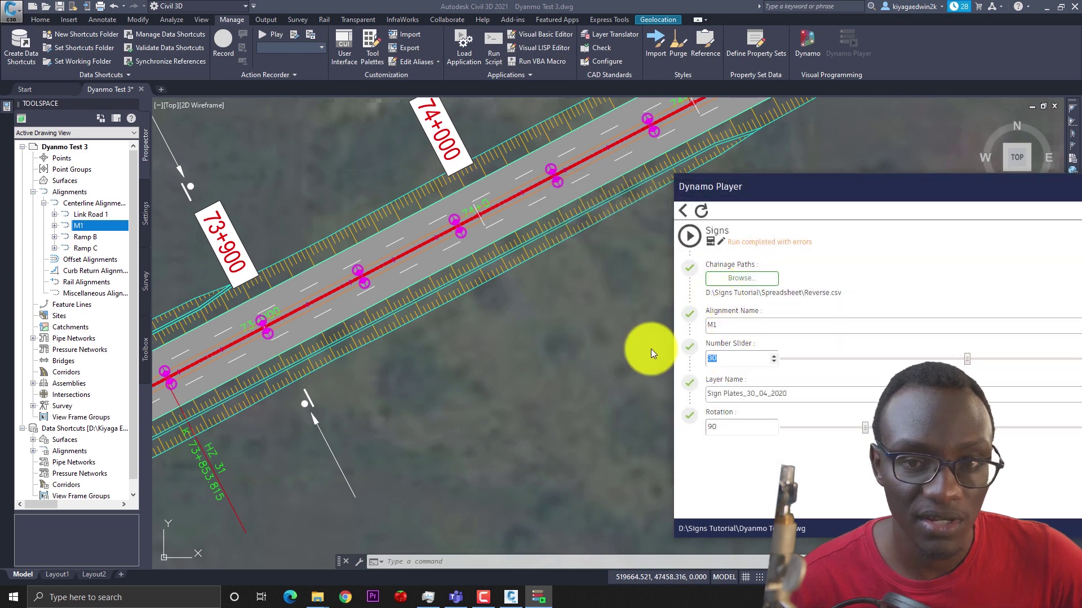
text(85)
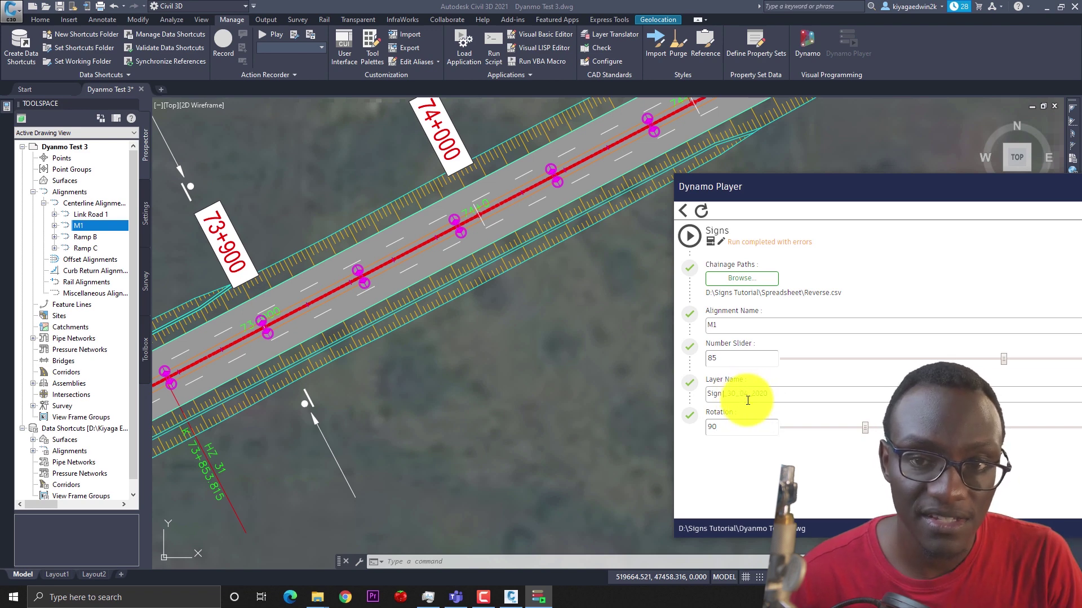
click(685, 238)
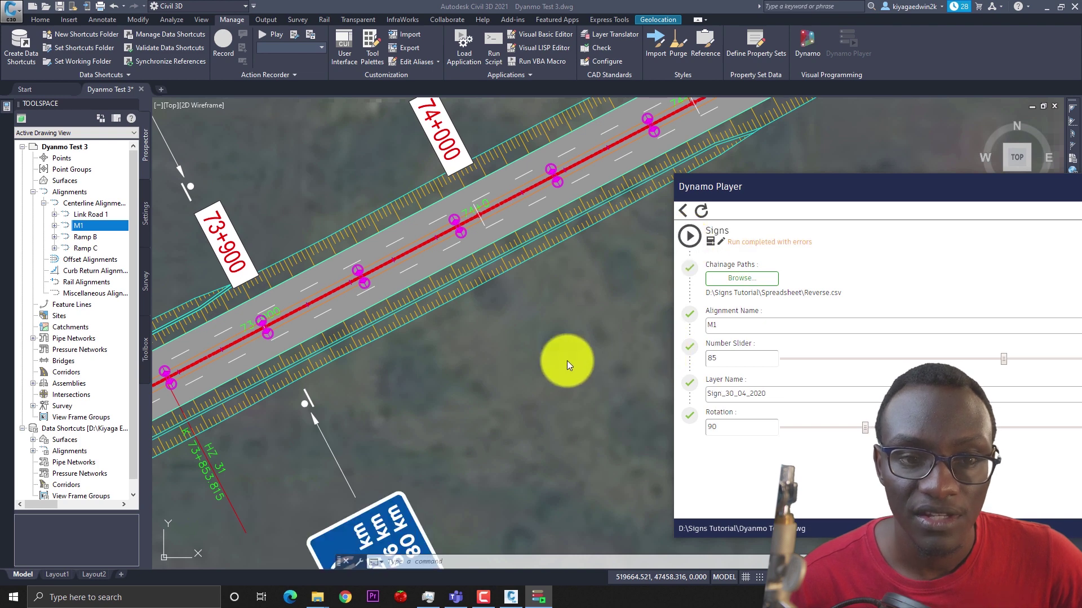
Examine the reverse-direction signs along the M1, from the 50 and prohibition signs near Nyanza Textile to the M1 sign near 74+700.
scroll(567, 361, down, 3)
scroll(466, 328, down, 3)
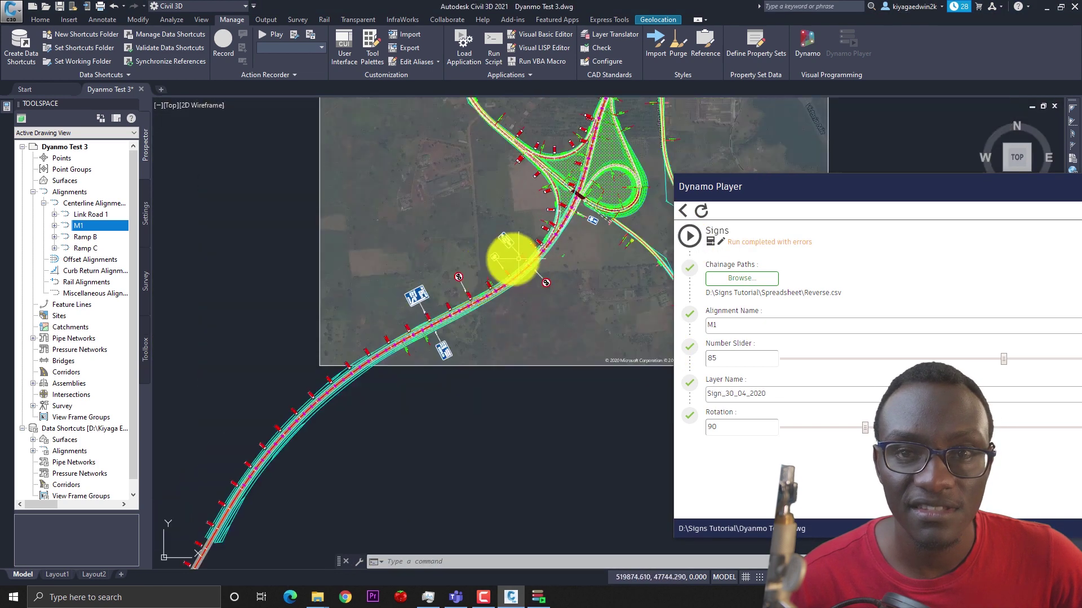
scroll(510, 248, up, 5)
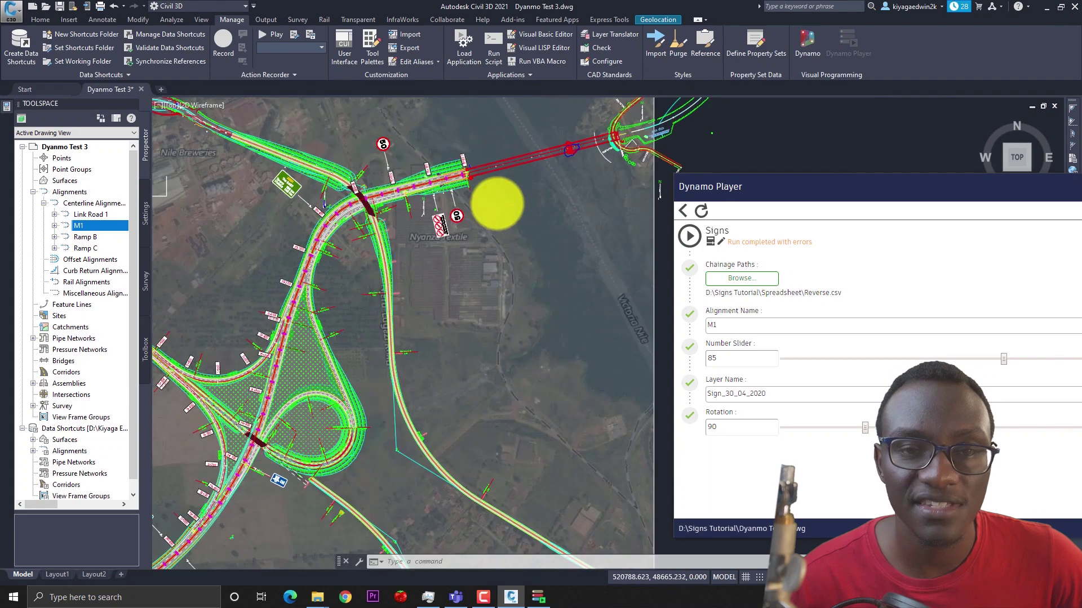
scroll(497, 203, up, 2)
scroll(567, 127, up, 4)
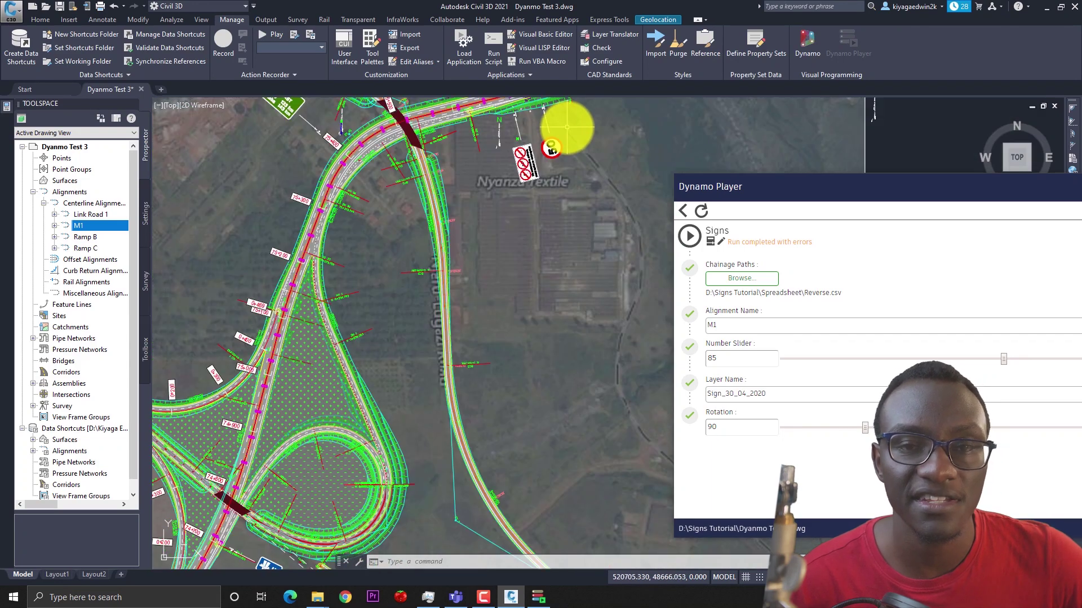
middle_drag(560, 133, 550, 137)
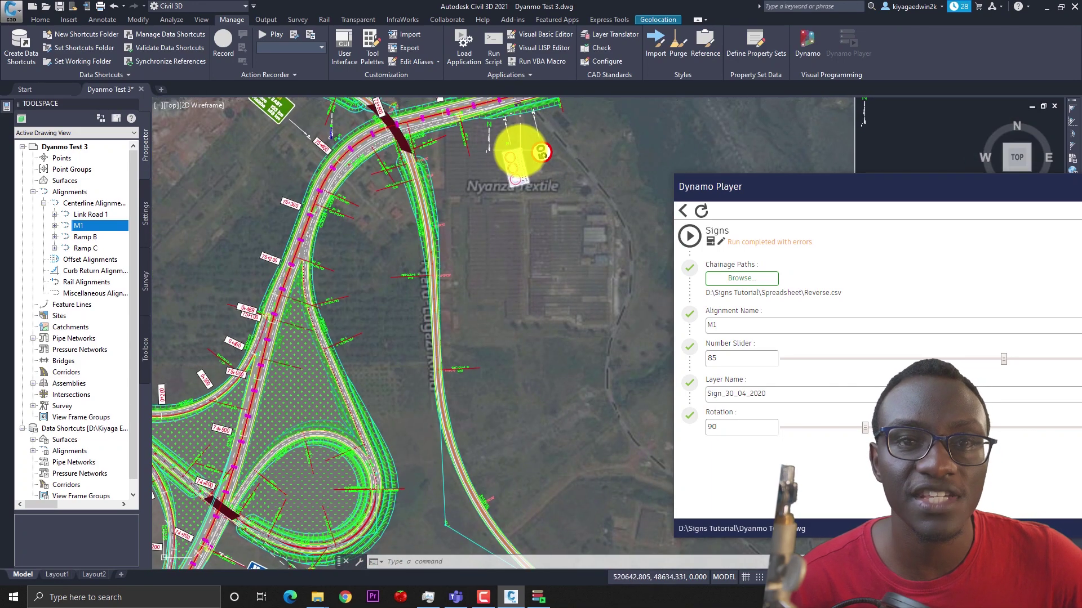
scroll(510, 164, up, 3)
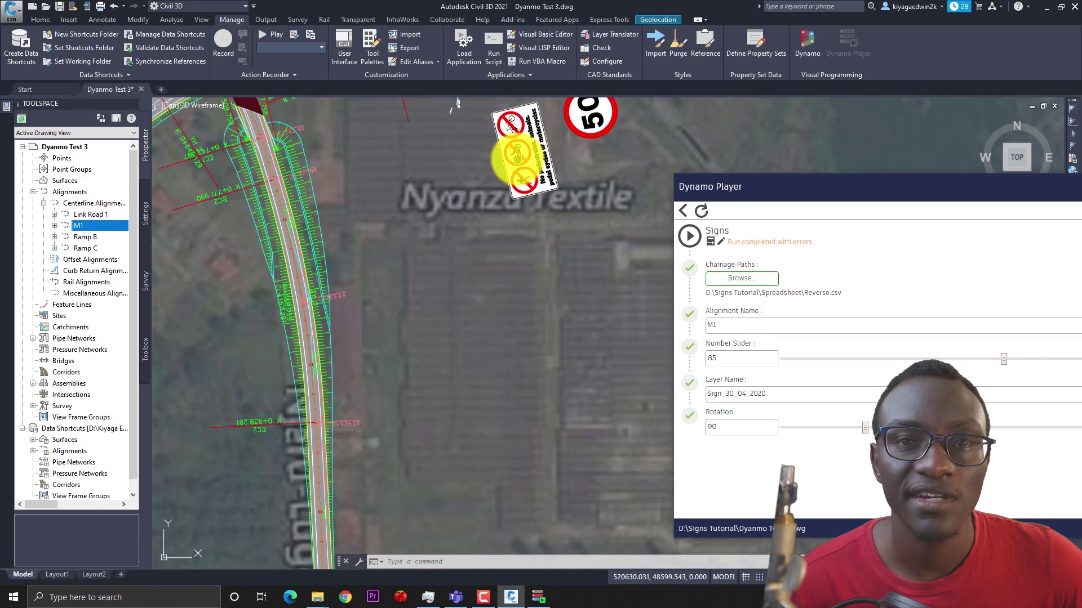
scroll(517, 159, down, 1)
scroll(486, 194, down, 3)
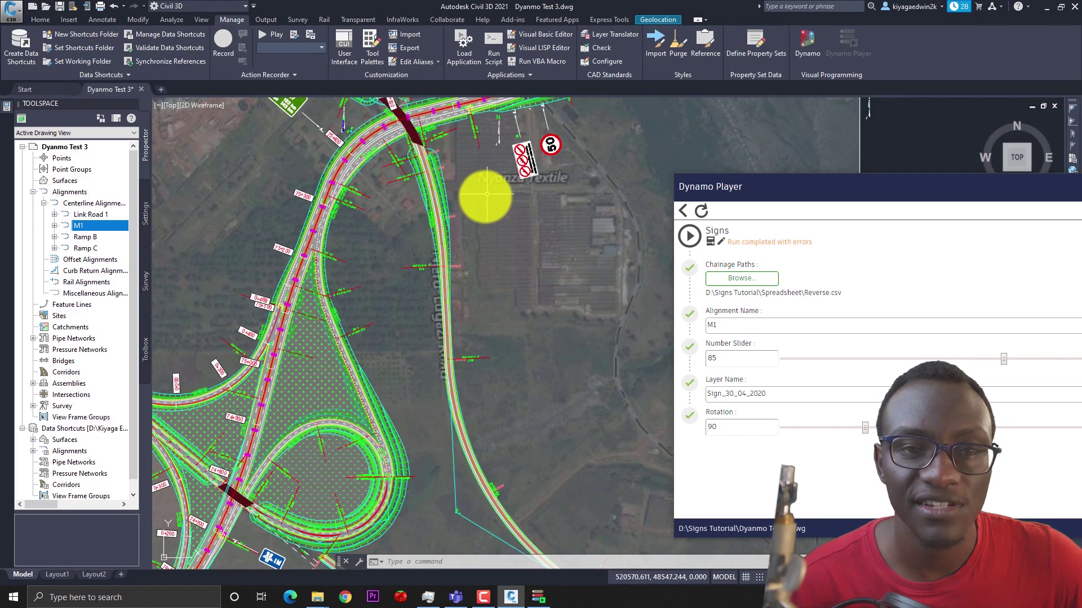
scroll(399, 261, down, 2)
scroll(354, 426, up, 5)
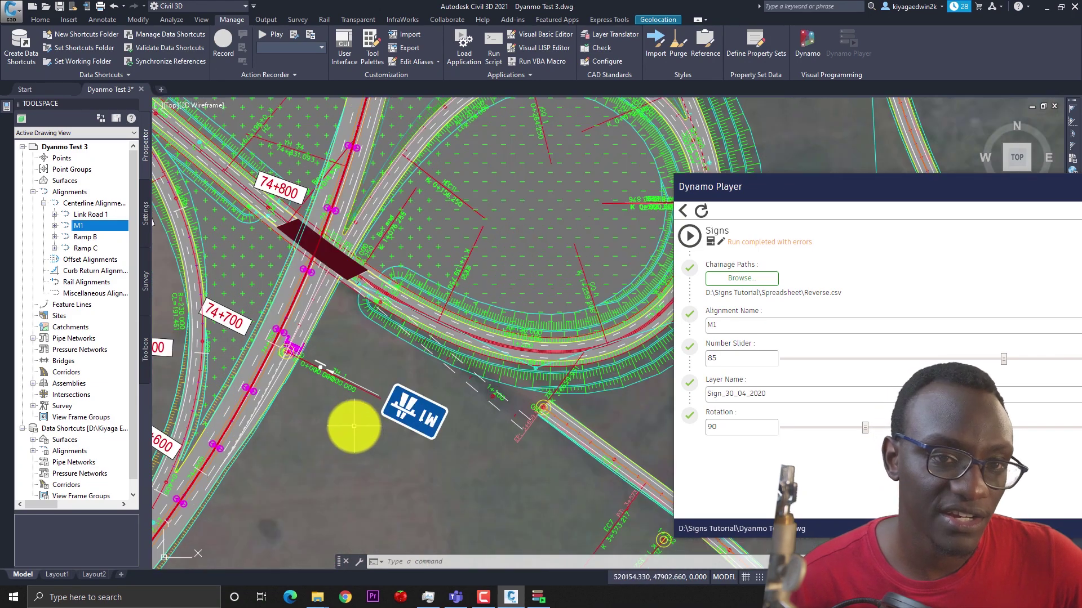
scroll(354, 427, down, 4)
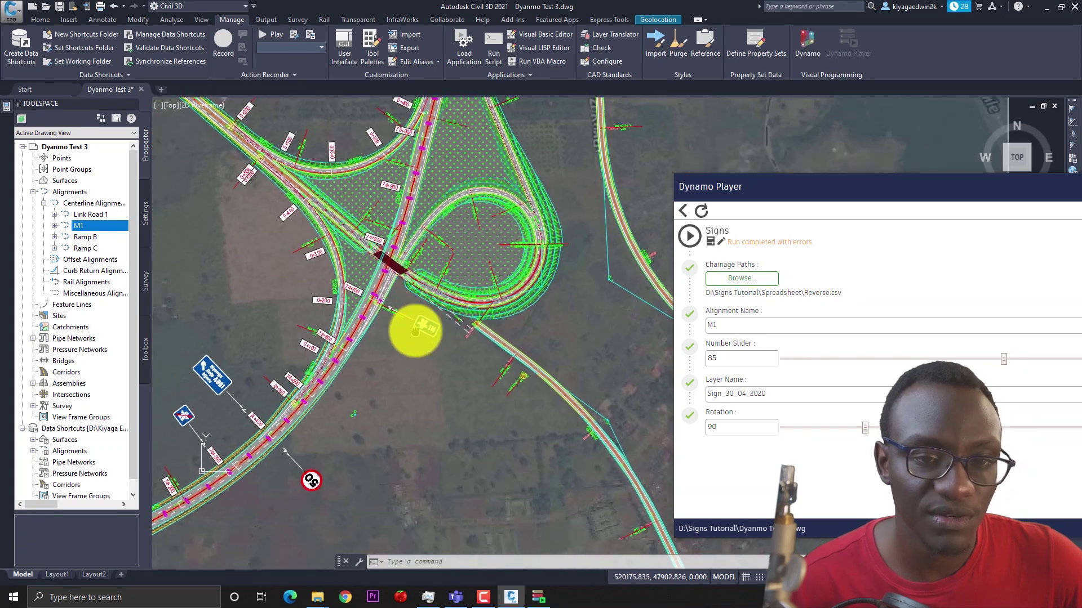
Inspect the reverse-side distance sign near 73+900 and its layer, and compare the signs on both sides of the M1.
scroll(434, 330, up, 2)
scroll(415, 338, up, 2)
scroll(288, 428, up, 3)
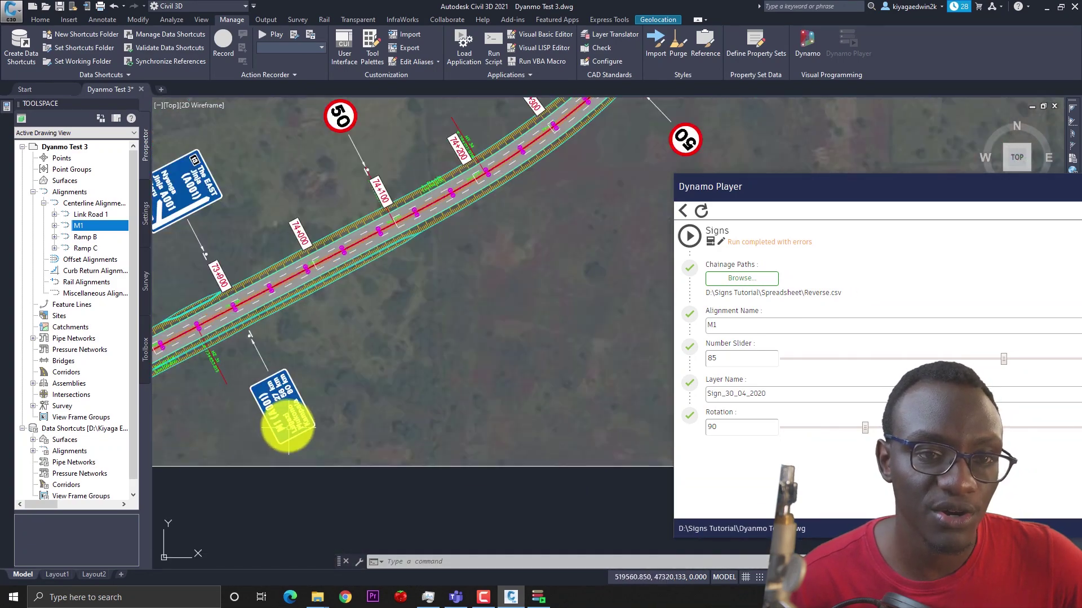
scroll(289, 427, up, 4)
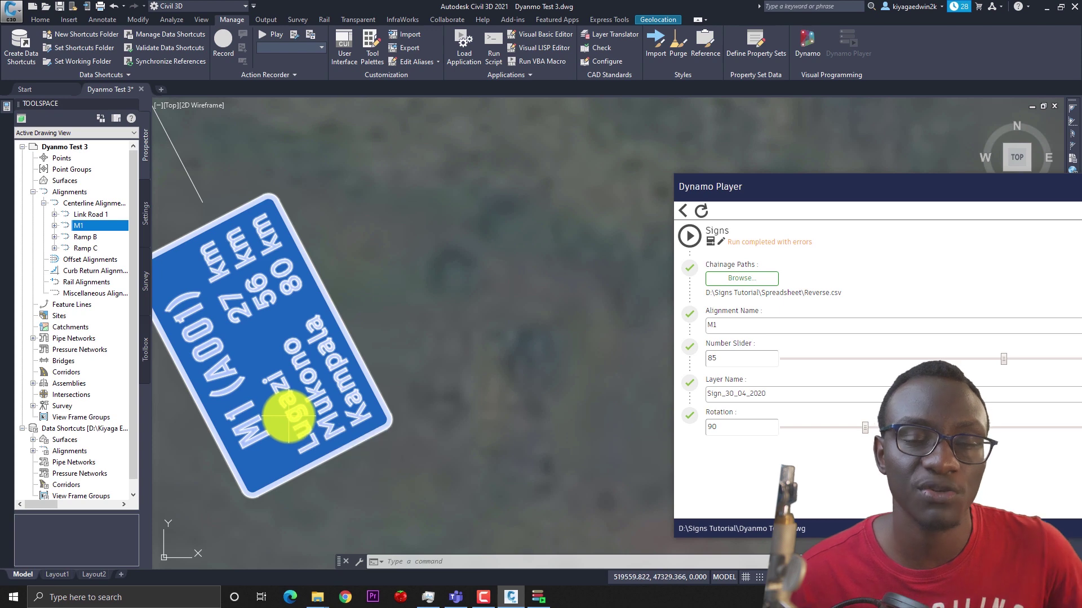
mouse_move(288, 419)
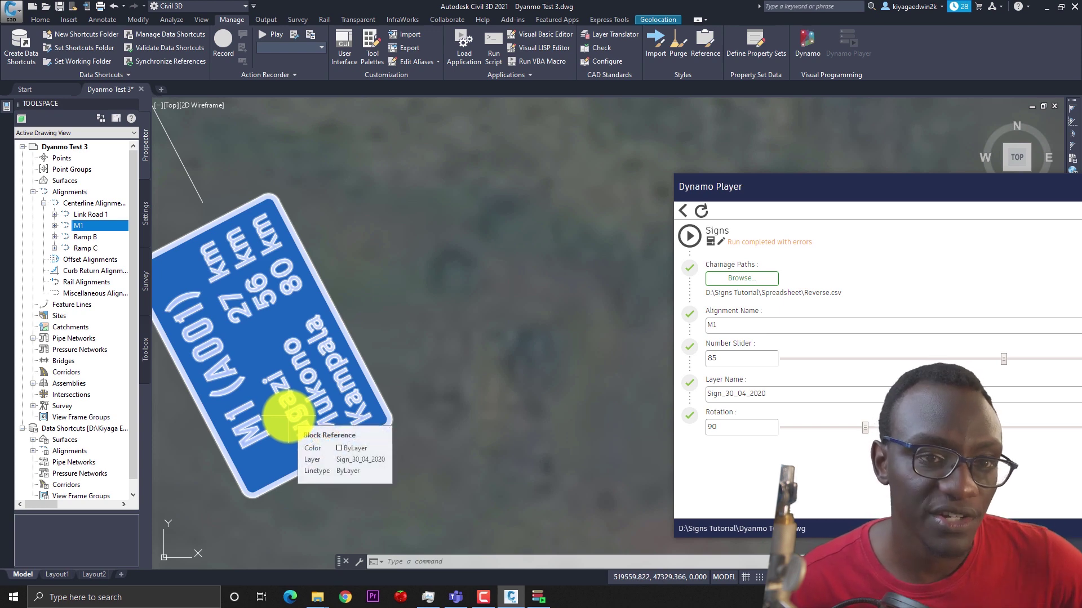
scroll(289, 419, down, 5)
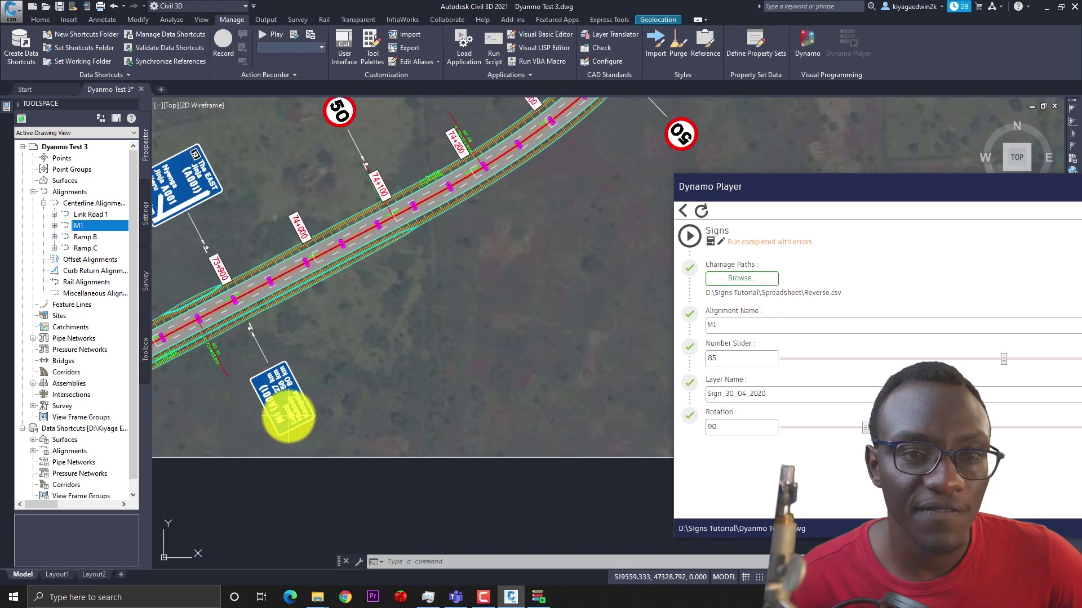
scroll(338, 367, down, 2)
scroll(251, 393, down, 2)
scroll(251, 393, up, 4)
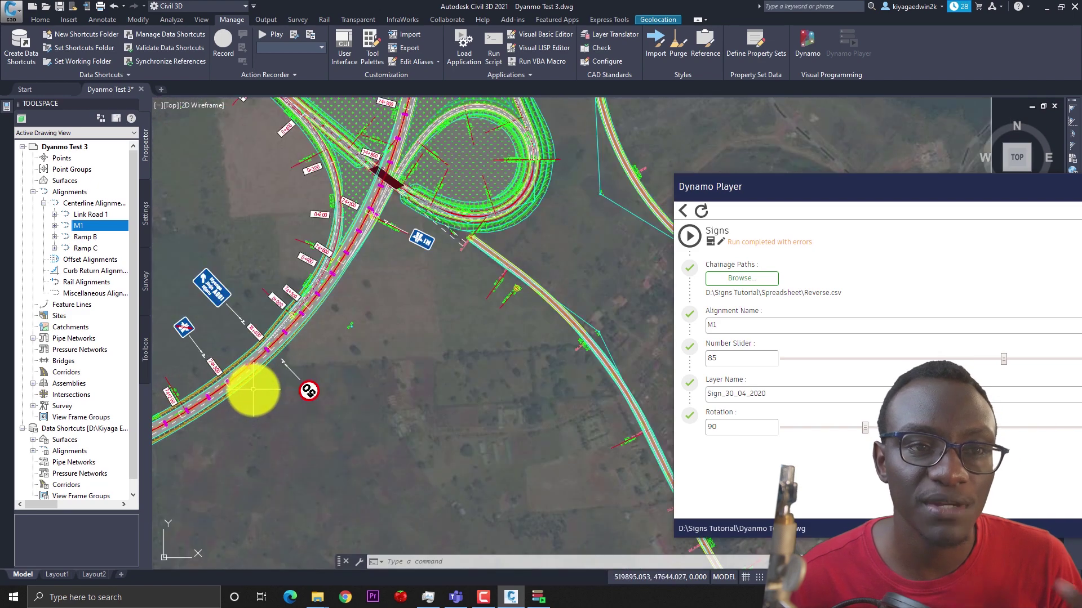
mouse_move(253, 388)
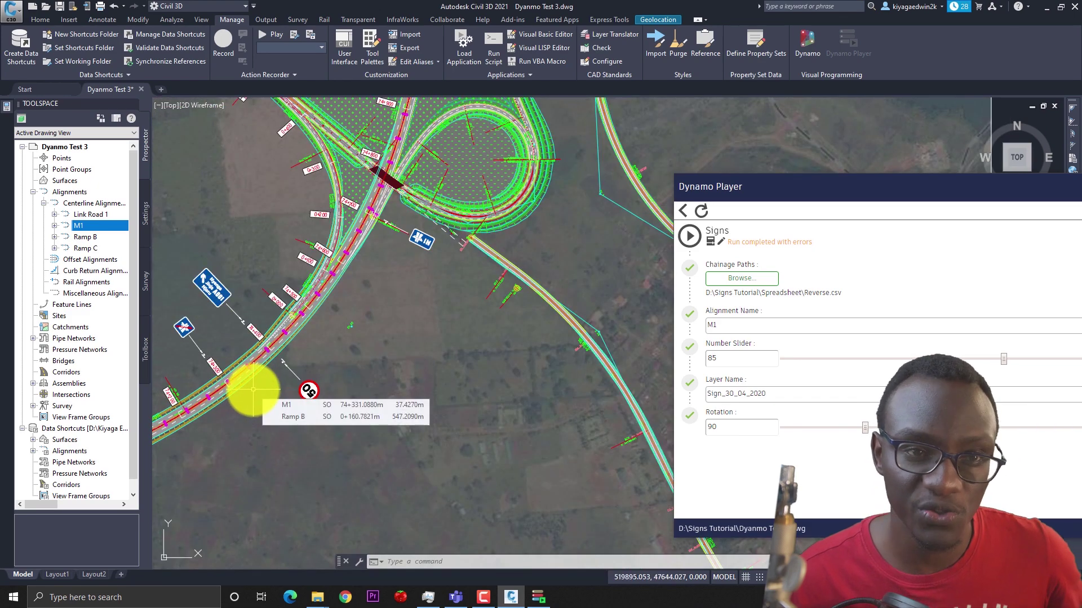
Examine the magenta double-circle block beneath the distance sign among the source sign blocks outside the road layout.
scroll(253, 389, down, 4)
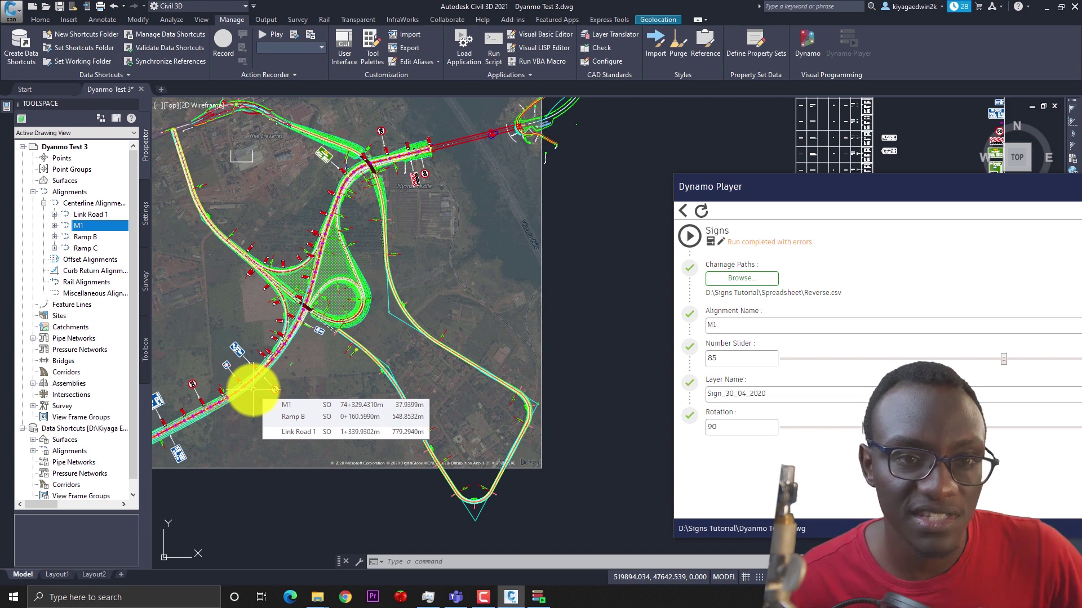
scroll(253, 388, down, 8)
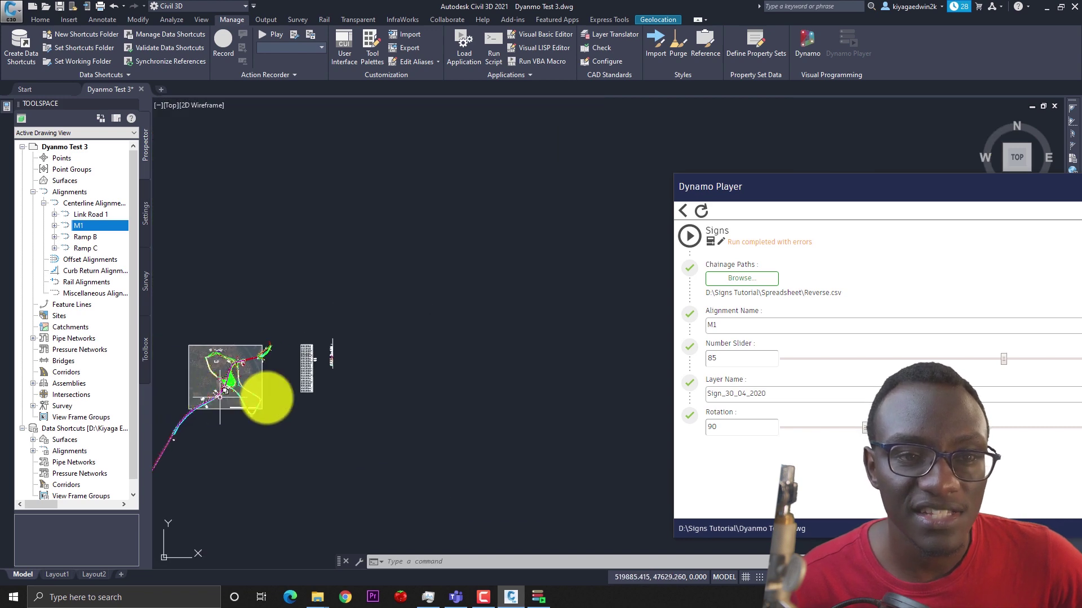
scroll(285, 431, up, 4)
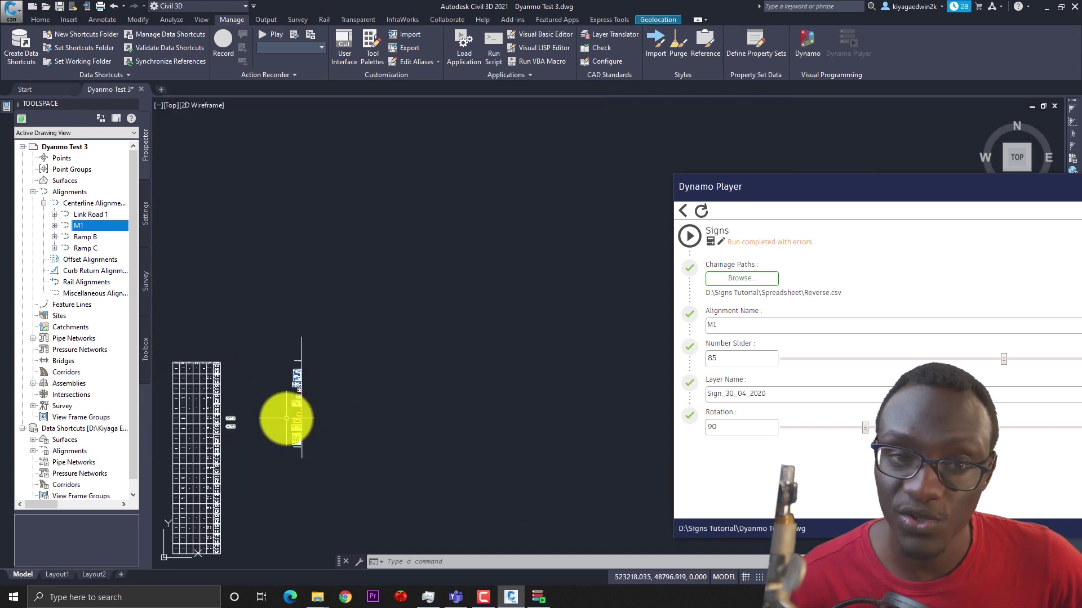
scroll(288, 420, up, 3)
scroll(290, 411, up, 8)
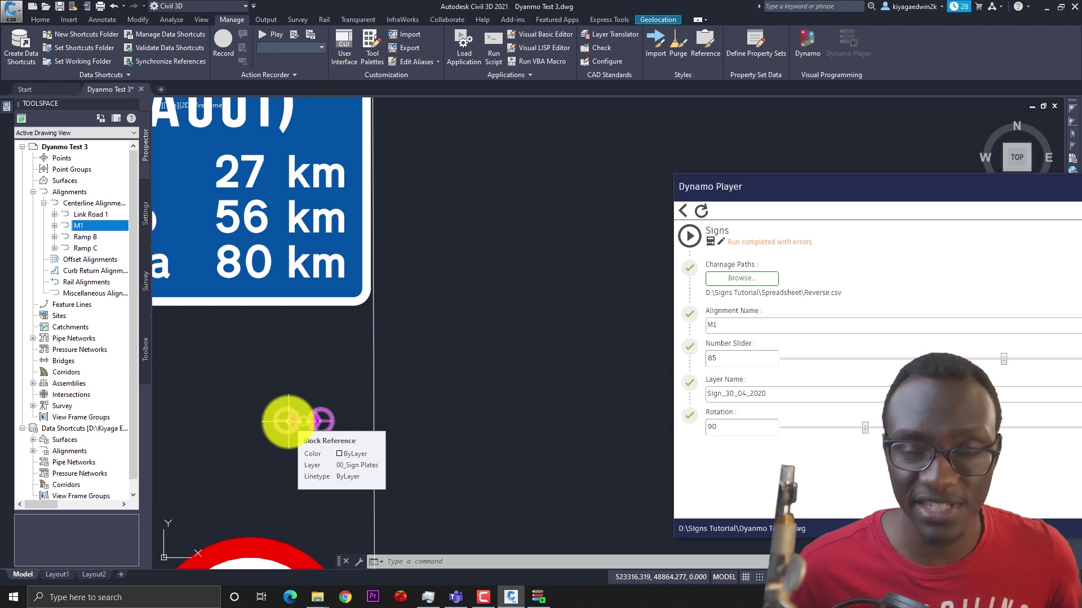
key(Escape)
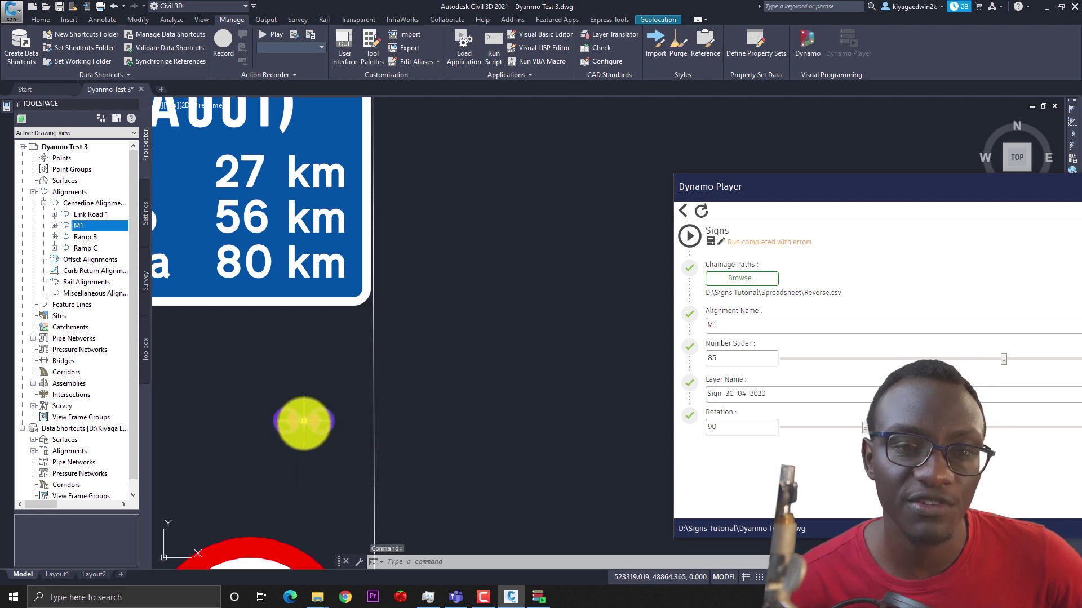
Open LE.csv from the Signs Tutorial Spreadsheet folder in Excel and review its column of chainages and column of block names.
click(315, 596)
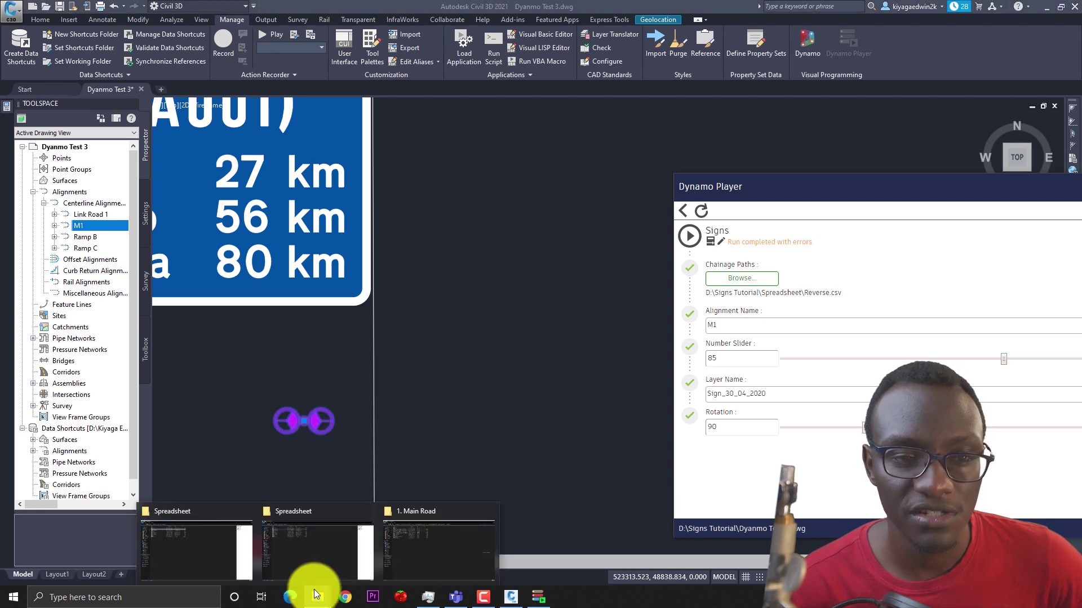
click(313, 566)
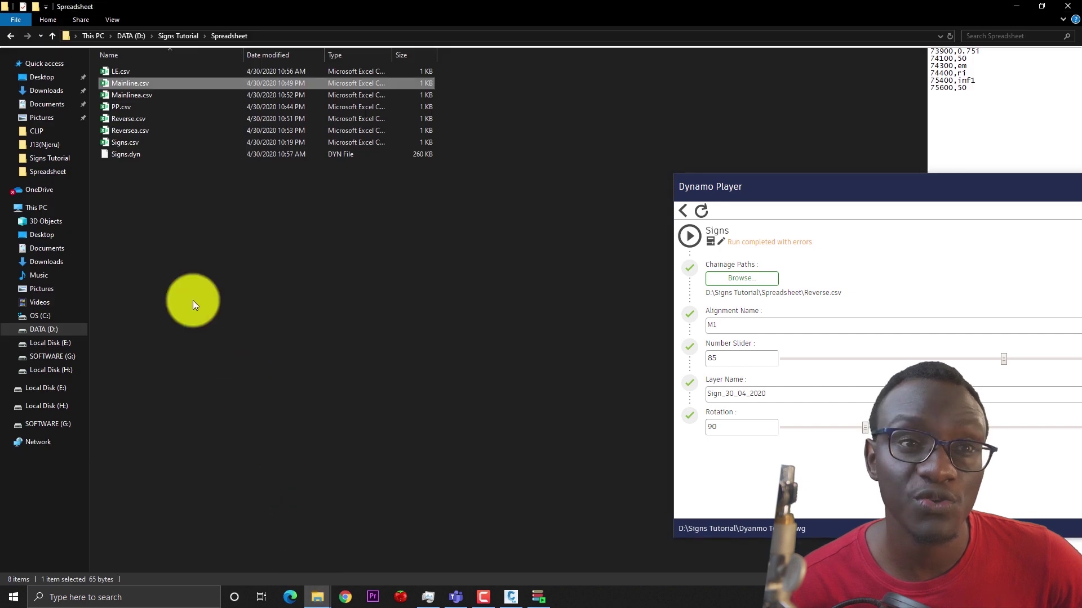
click(127, 73)
double_click(127, 73)
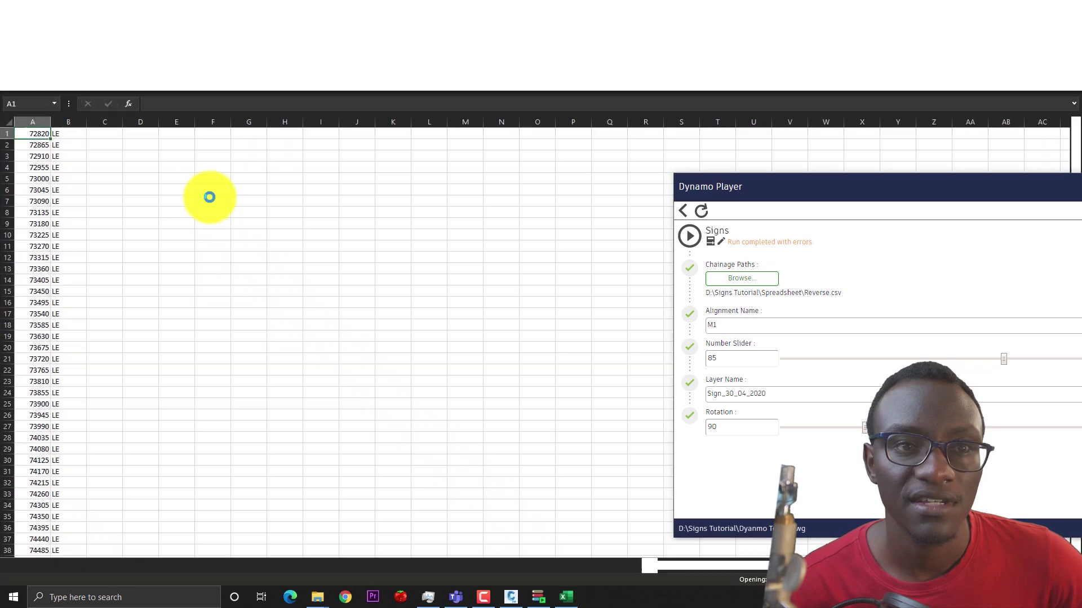
click(237, 135)
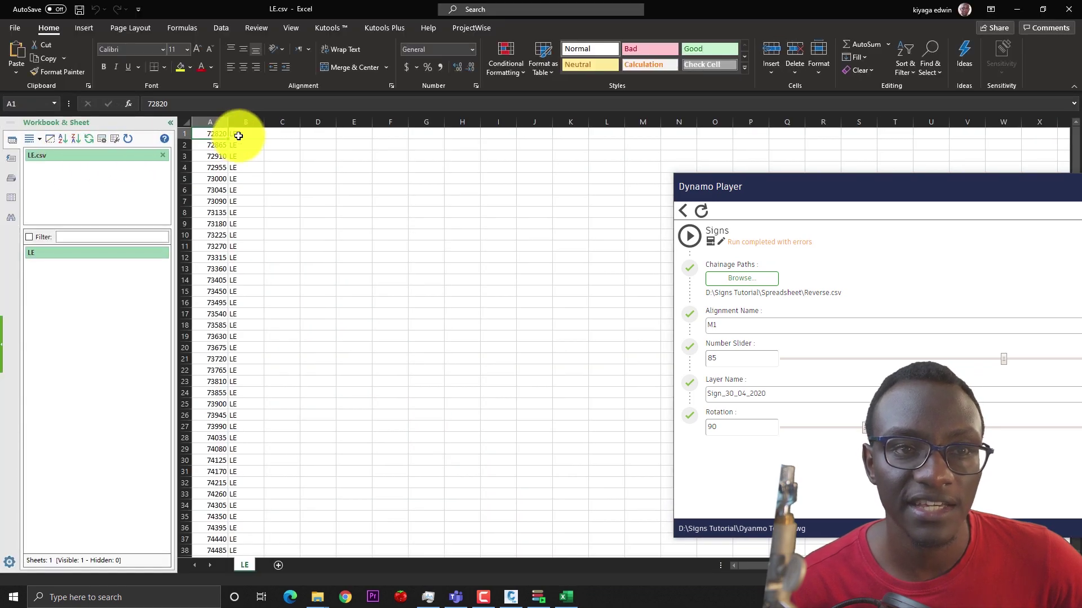
drag(235, 198, 235, 362)
click(203, 244)
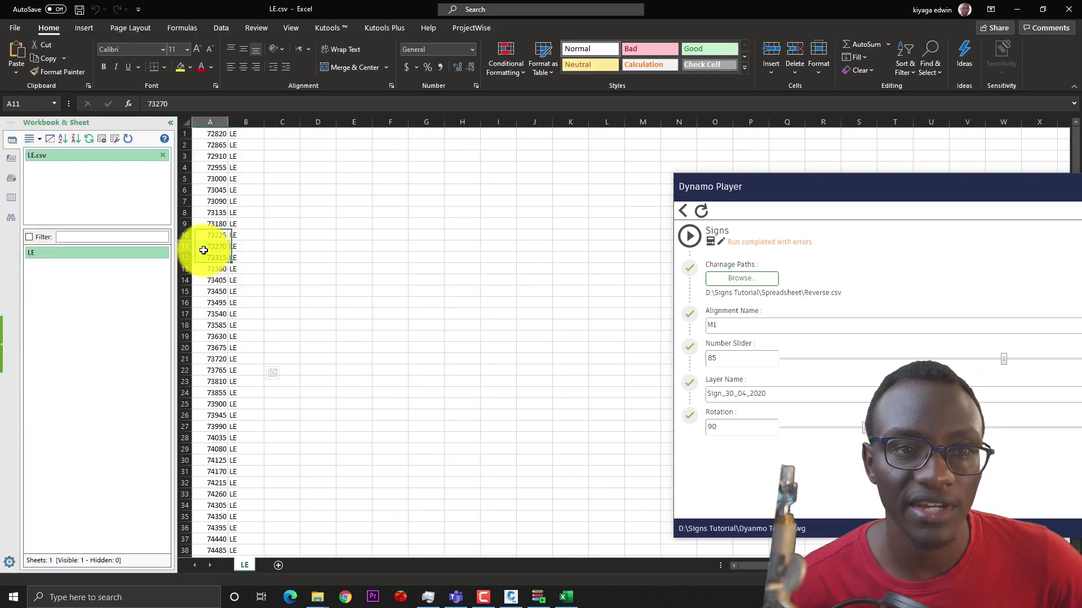
drag(218, 133, 218, 291)
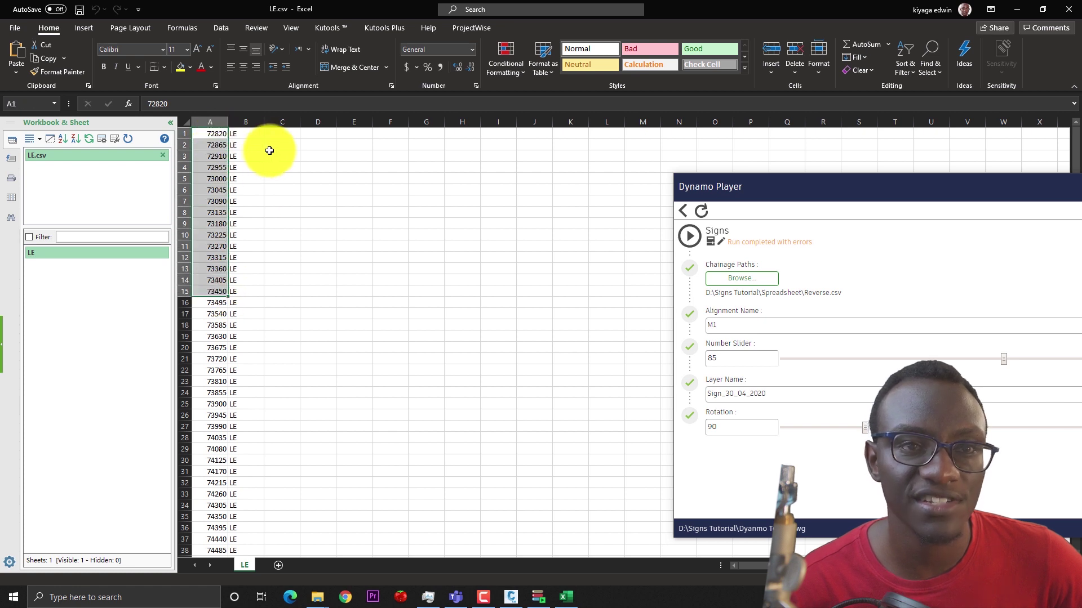
Enter the start chainage 72820 in cell C1 and the spacing 45 in cell D1 of LE.csv.
click(278, 136)
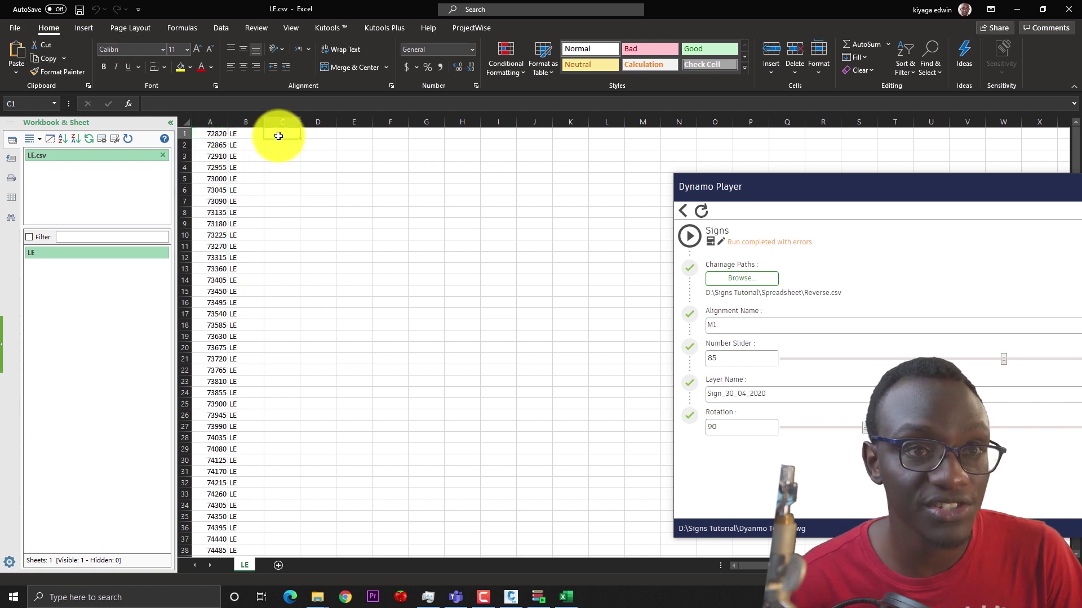
text(72820)
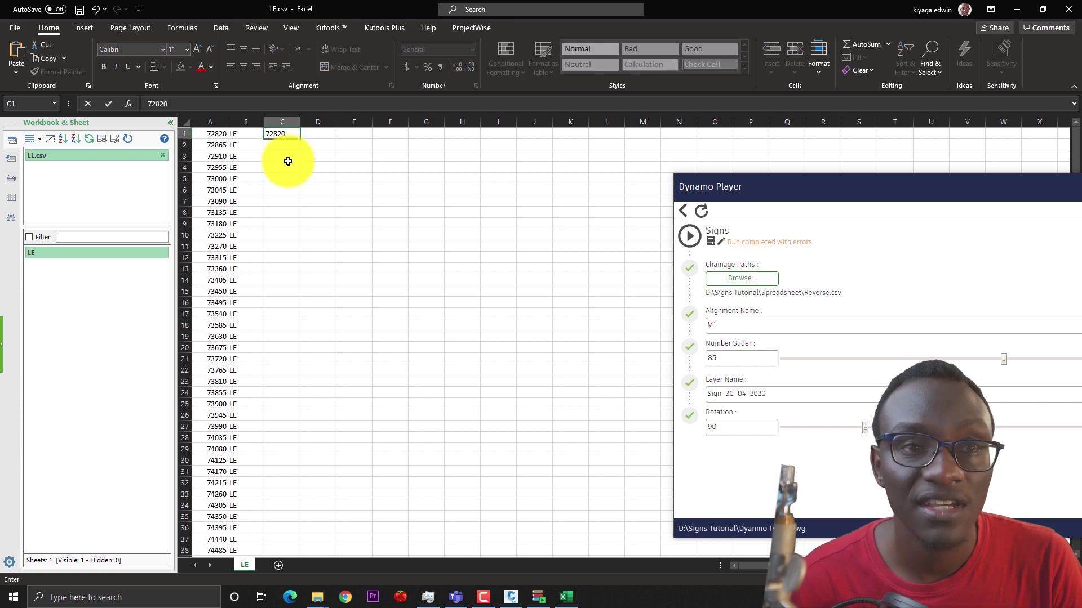
key(Return)
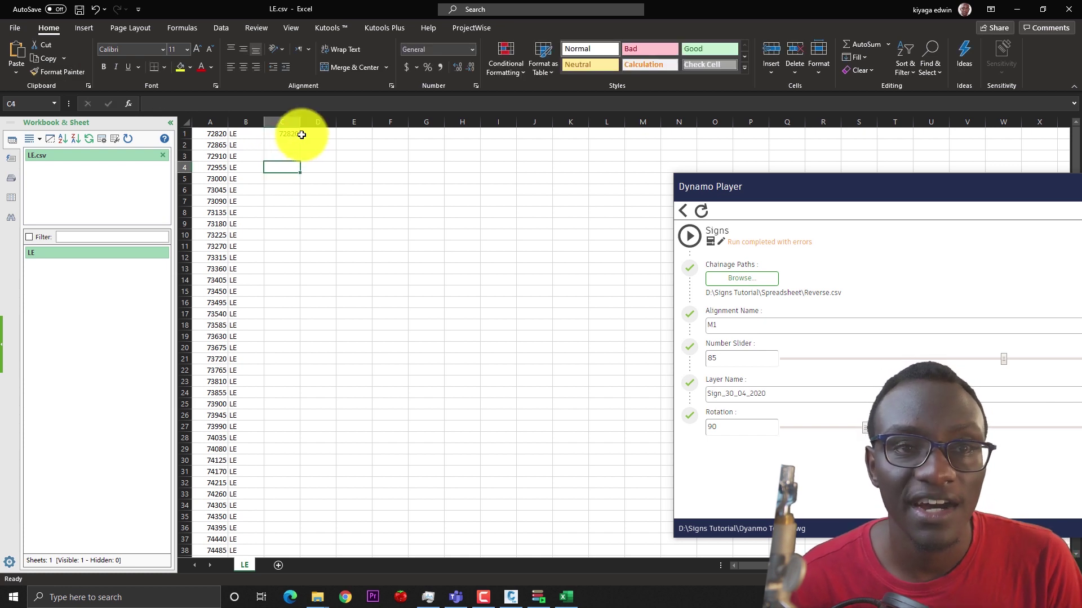
click(311, 133)
text(45)
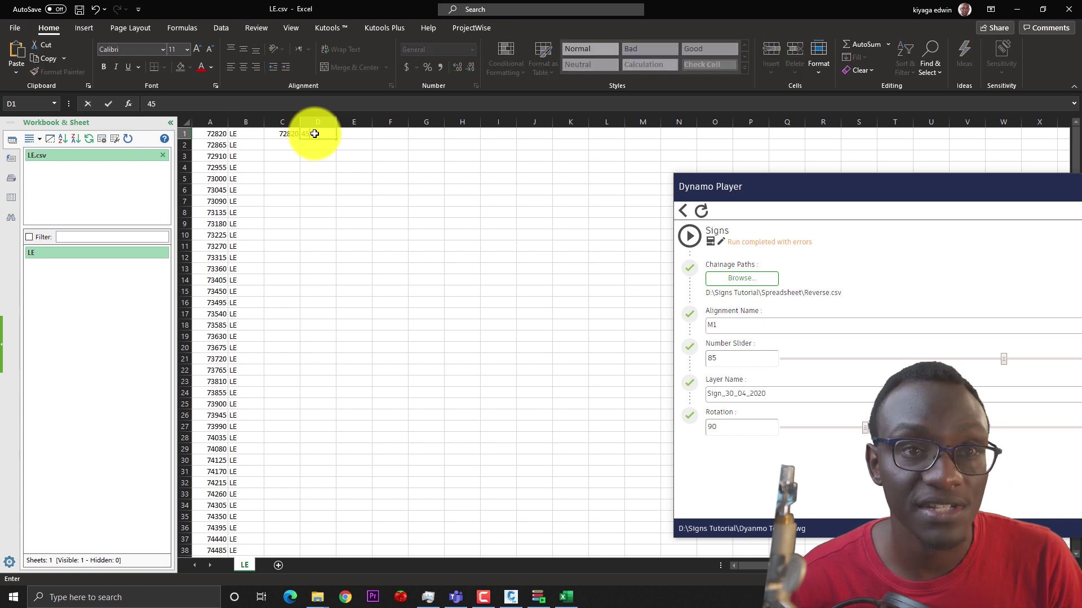
Enter the formula =C1+$D$1 in cell C2 and fill it down to C33 to generate evenly spaced chainages.
click(285, 141)
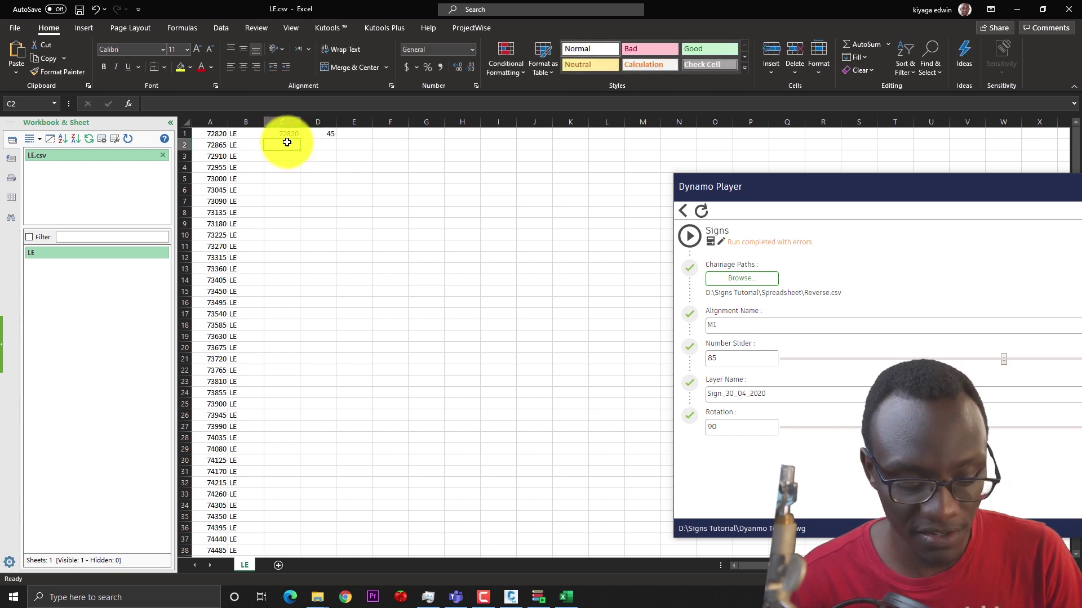
text(=C1)
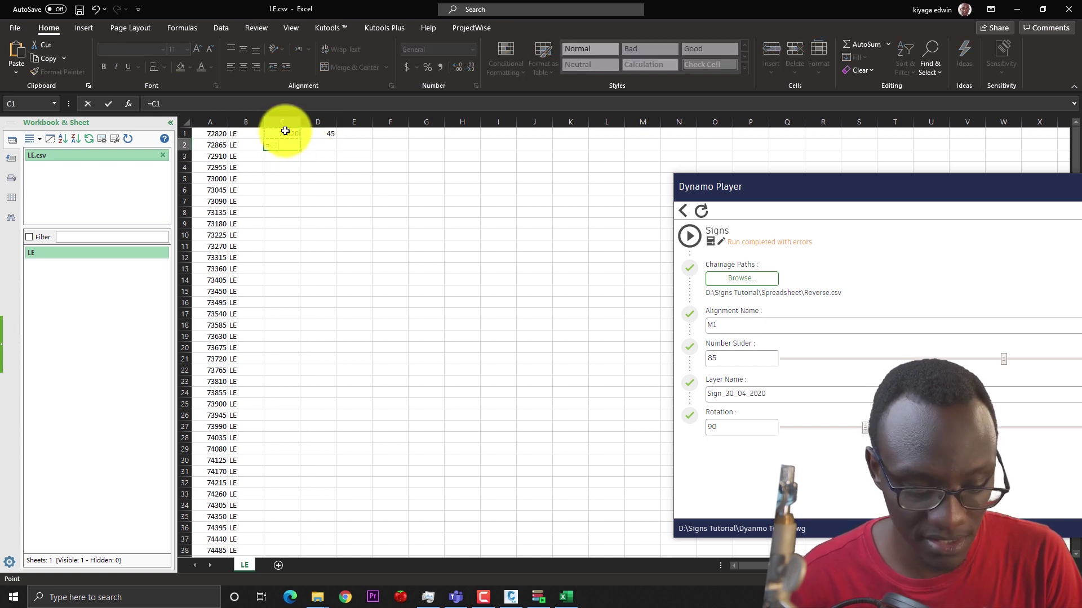
text(+)
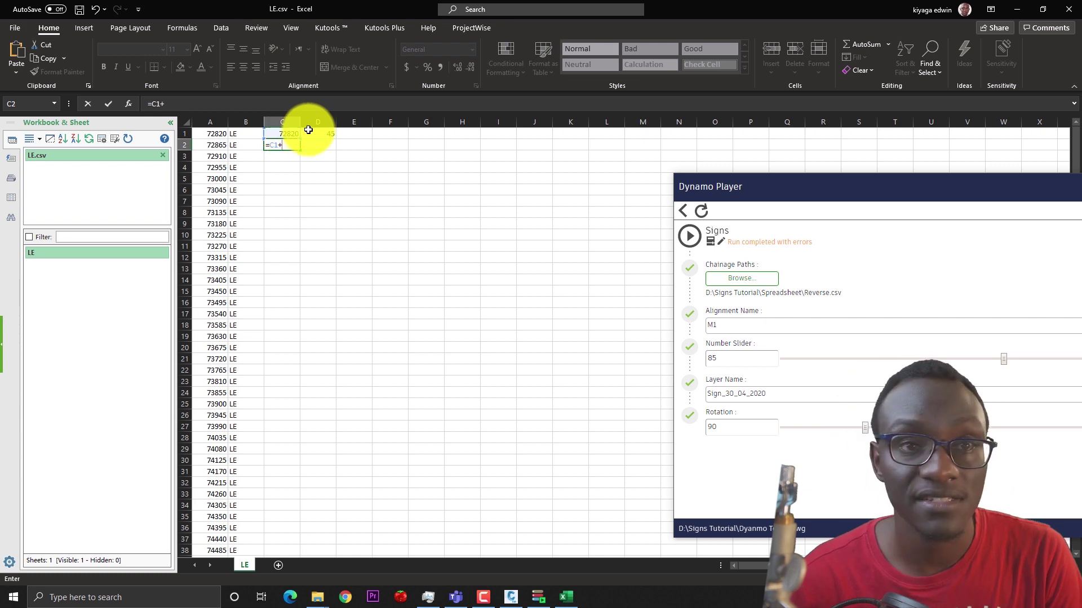
click(314, 134)
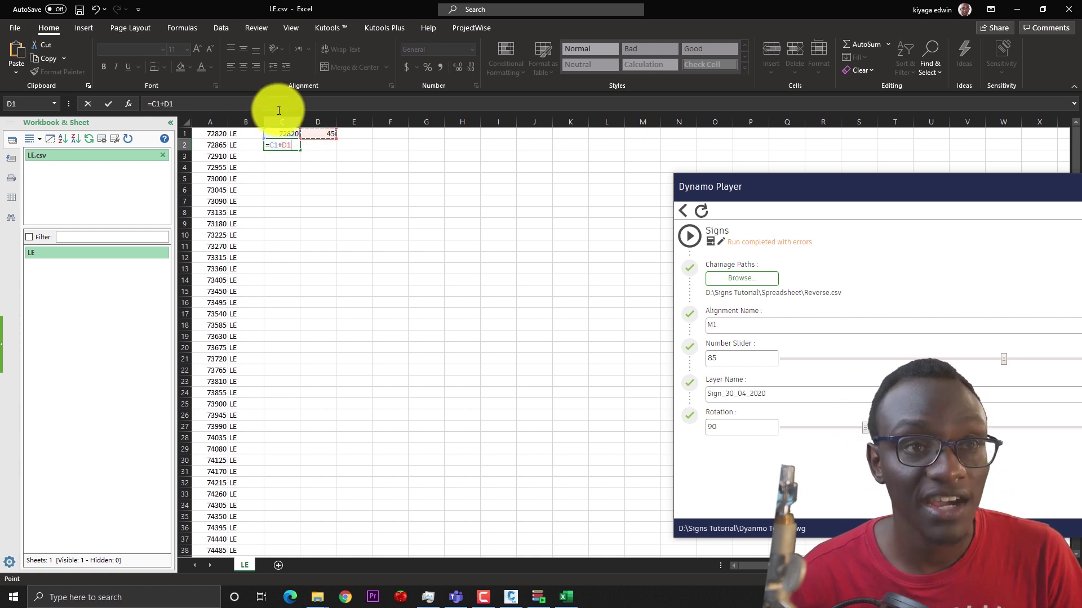
click(166, 101)
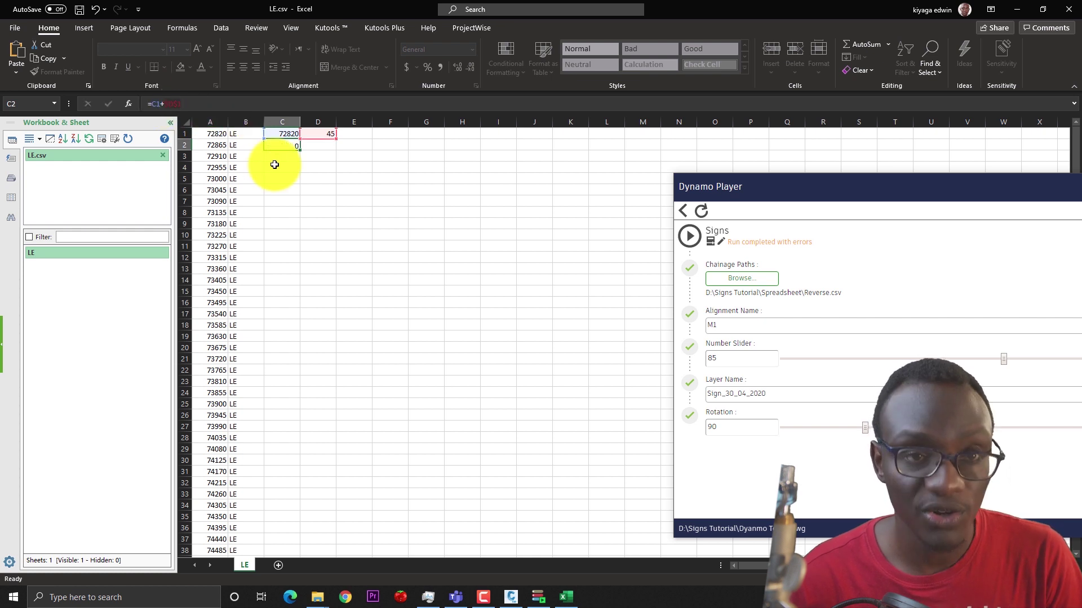
key(ctrl+Return)
drag(301, 151, 306, 500)
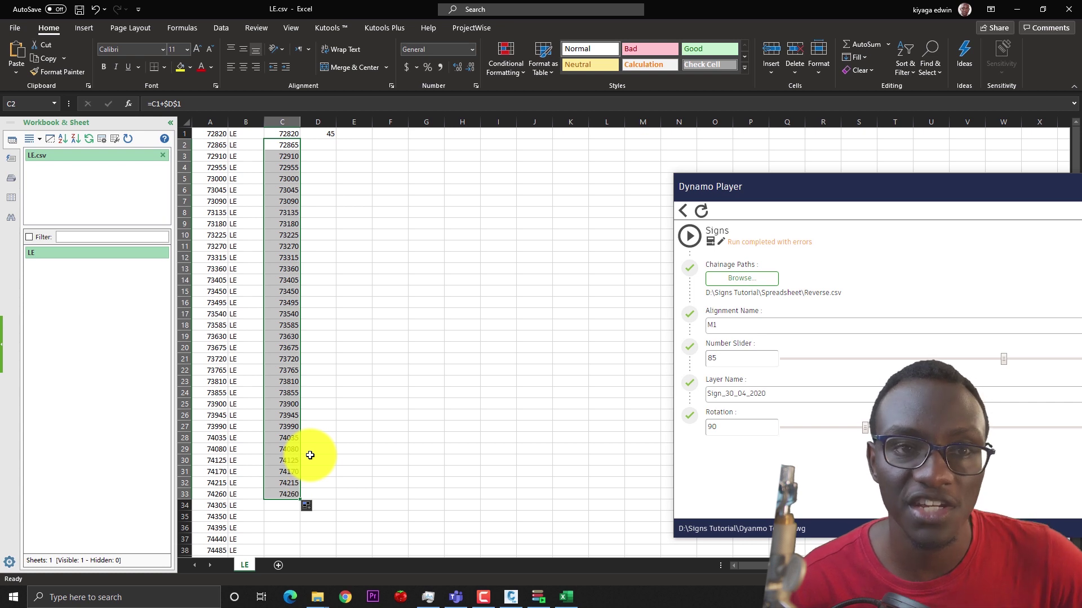
Delete the helper columns C and D from the LE sheet.
drag(280, 123, 318, 122)
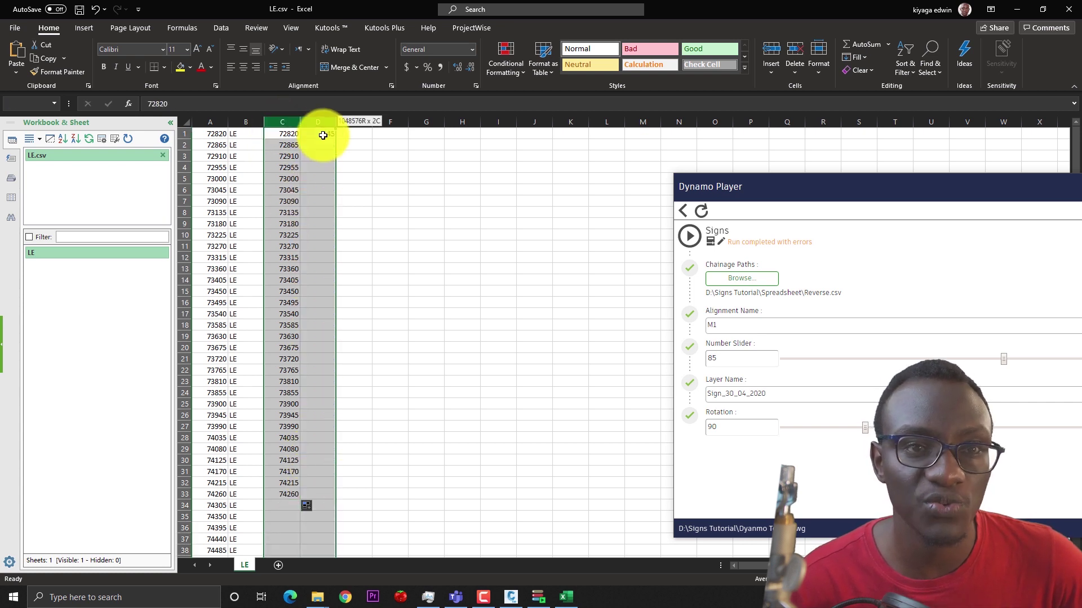
right_click(319, 167)
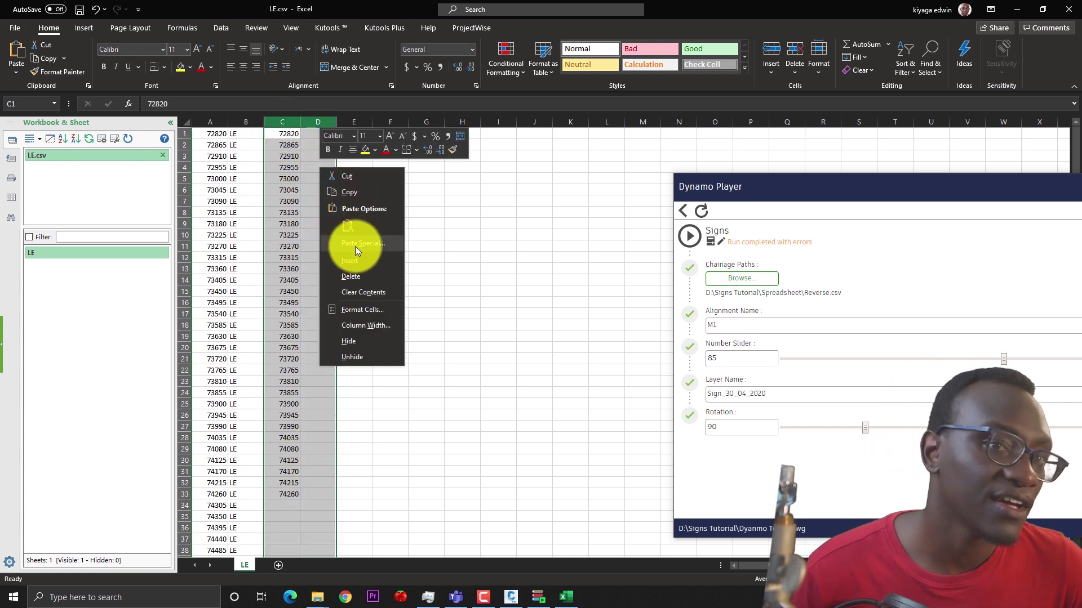
click(358, 278)
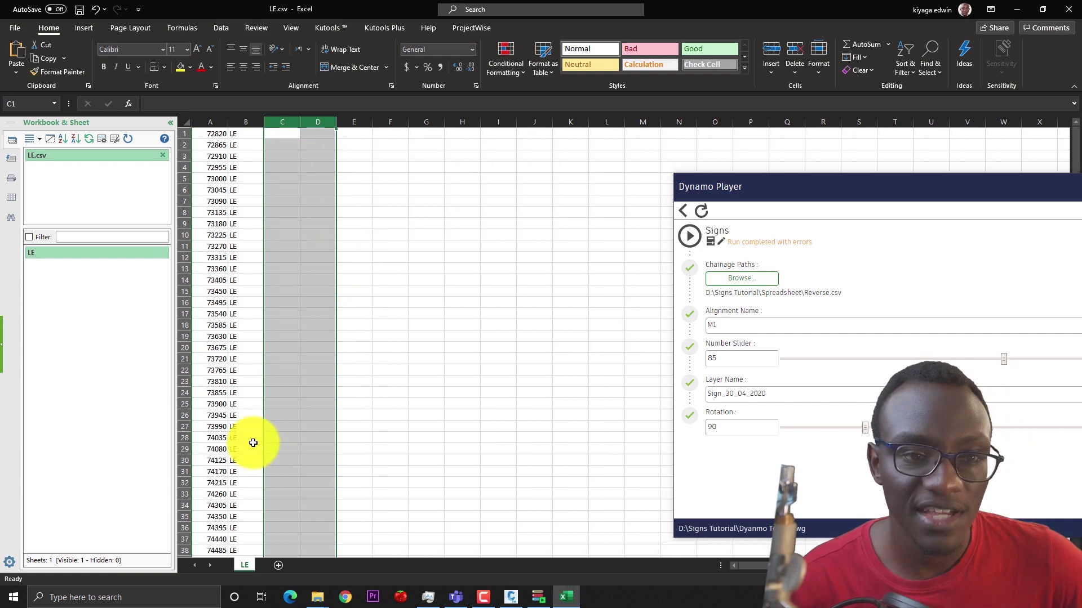
Check the end of the chainage list, then close LE.csv without saving and exit Excel.
scroll(251, 442, down, 18)
scroll(235, 287, up, 6)
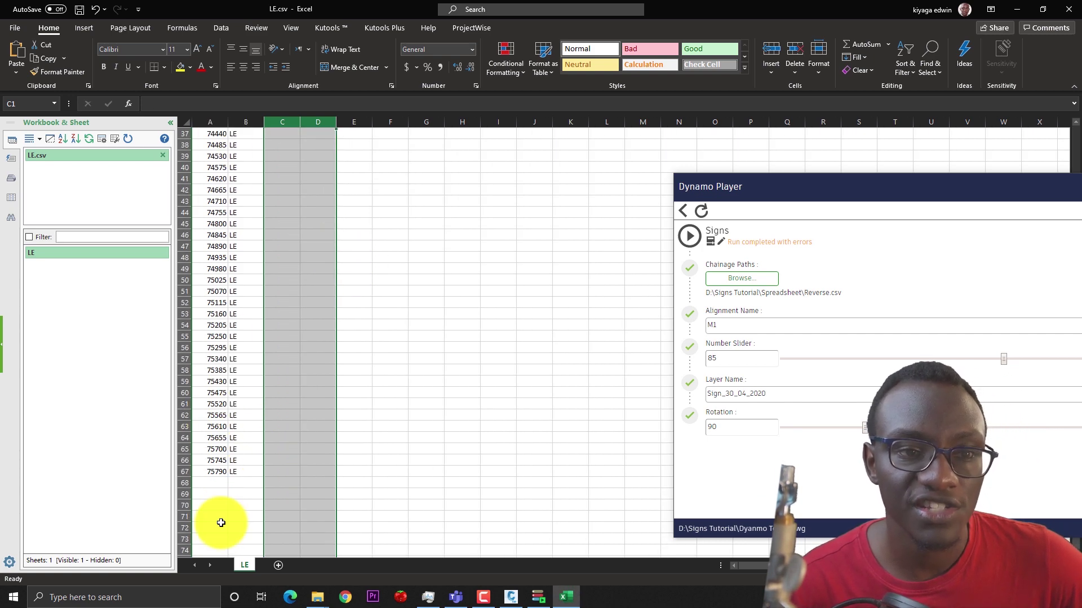
click(163, 155)
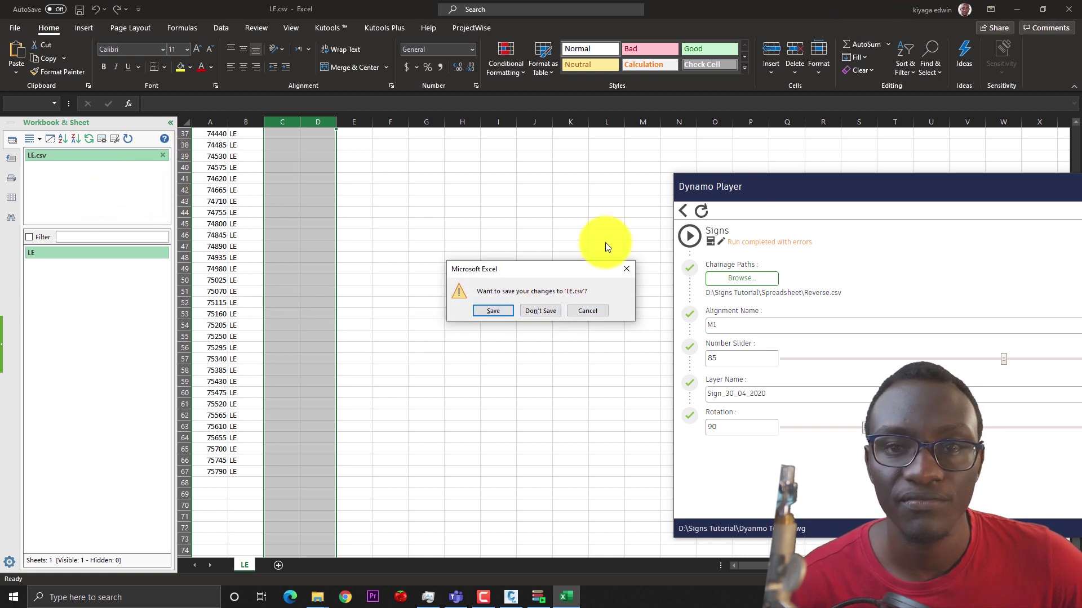
drag(590, 269, 627, 150)
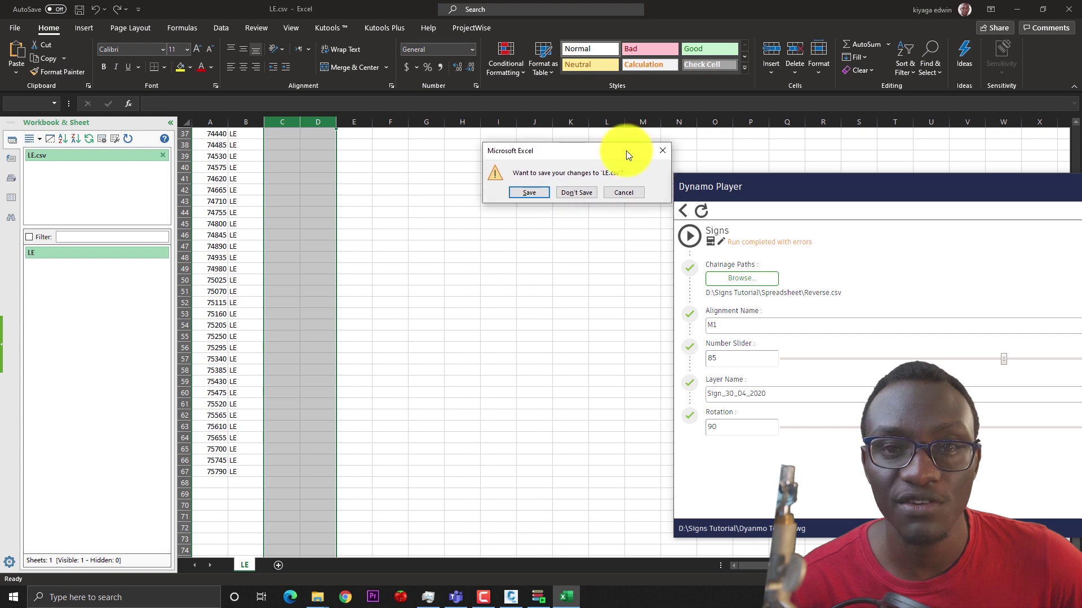
click(584, 193)
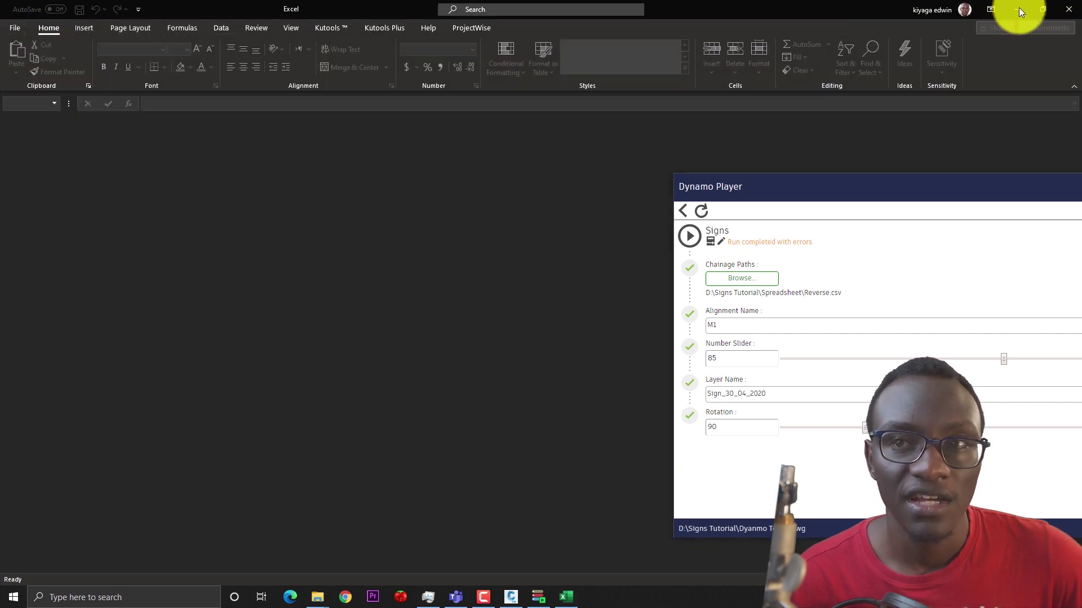
click(1068, 9)
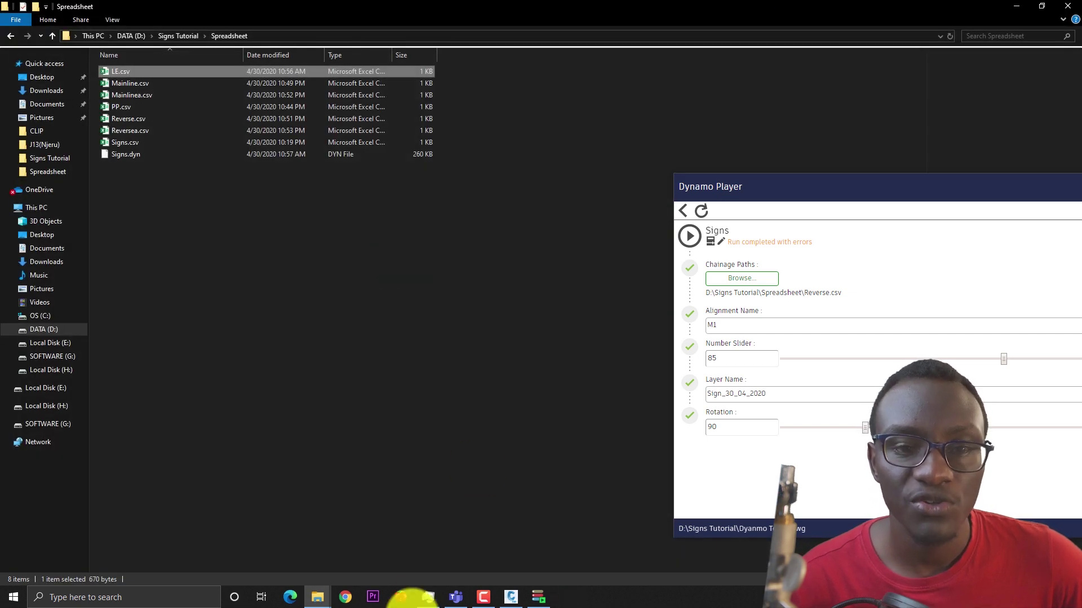
Switch to Civil 3D and erase all the magenta double-circle lighting blocks along the M1 using Select Similar.
click(511, 595)
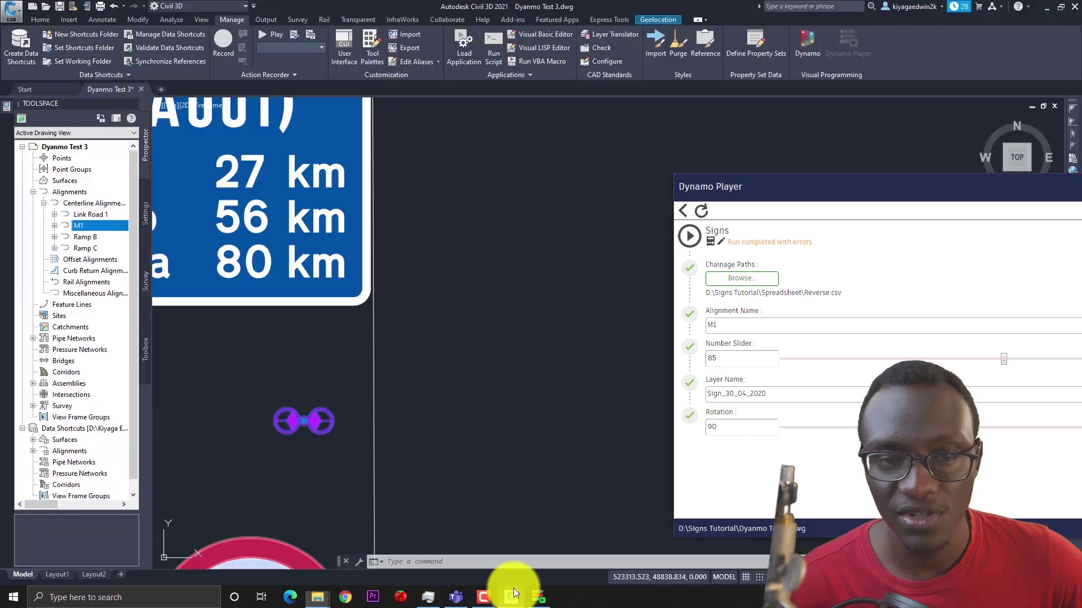
scroll(346, 379, down, 6)
mouse_move(302, 387)
middle_down()
mouse_move(298, 394)
mouse_move(434, 355)
middle_up()
scroll(193, 483, up, 5)
middle_drag(193, 483, 321, 411)
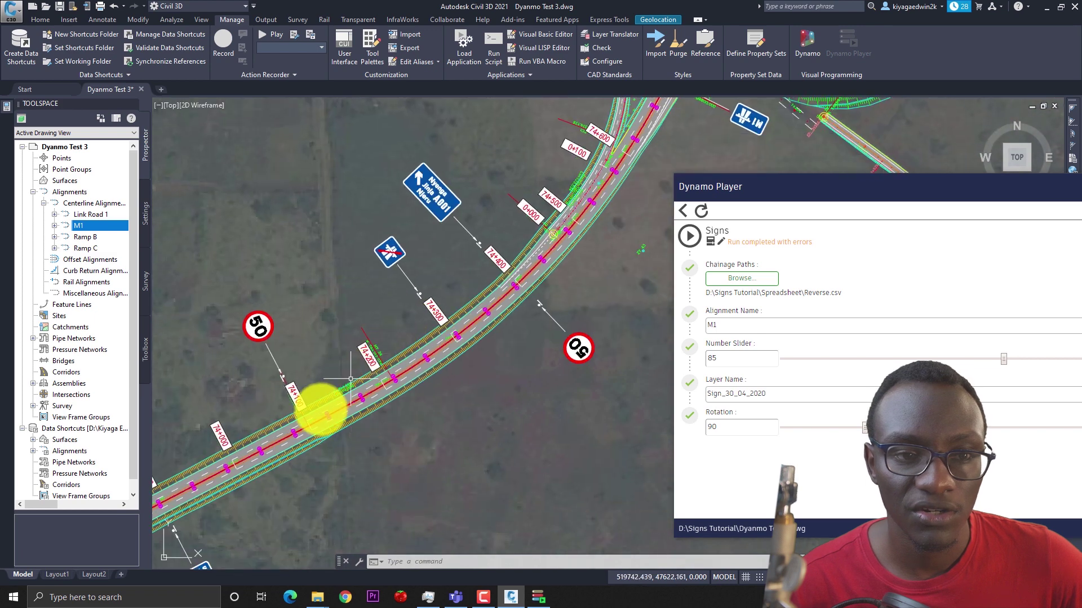
scroll(270, 451, up, 5)
scroll(242, 451, up, 3)
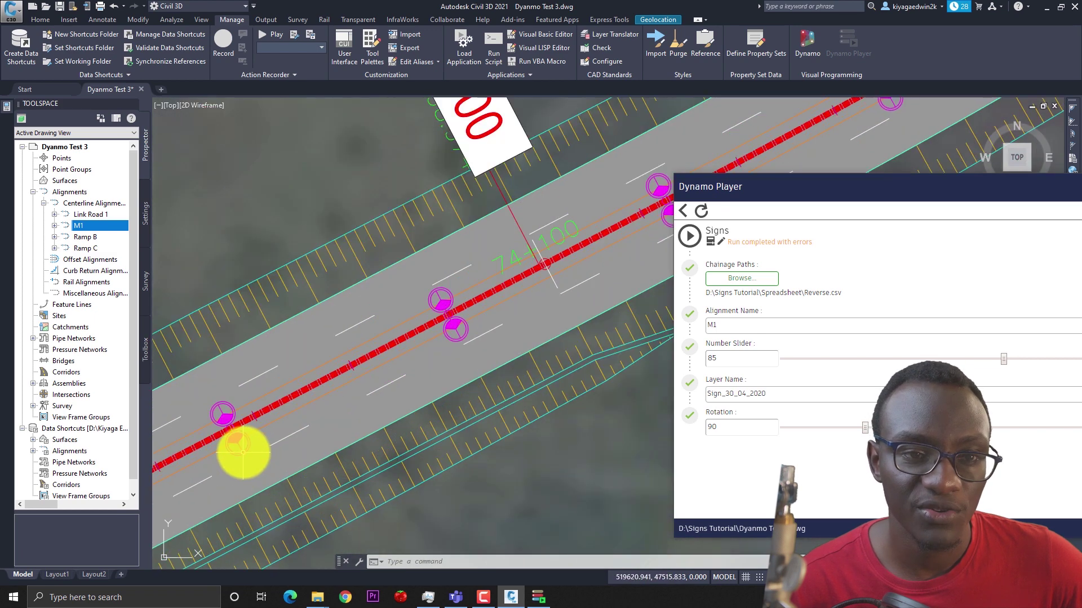
click(243, 452)
click(285, 495)
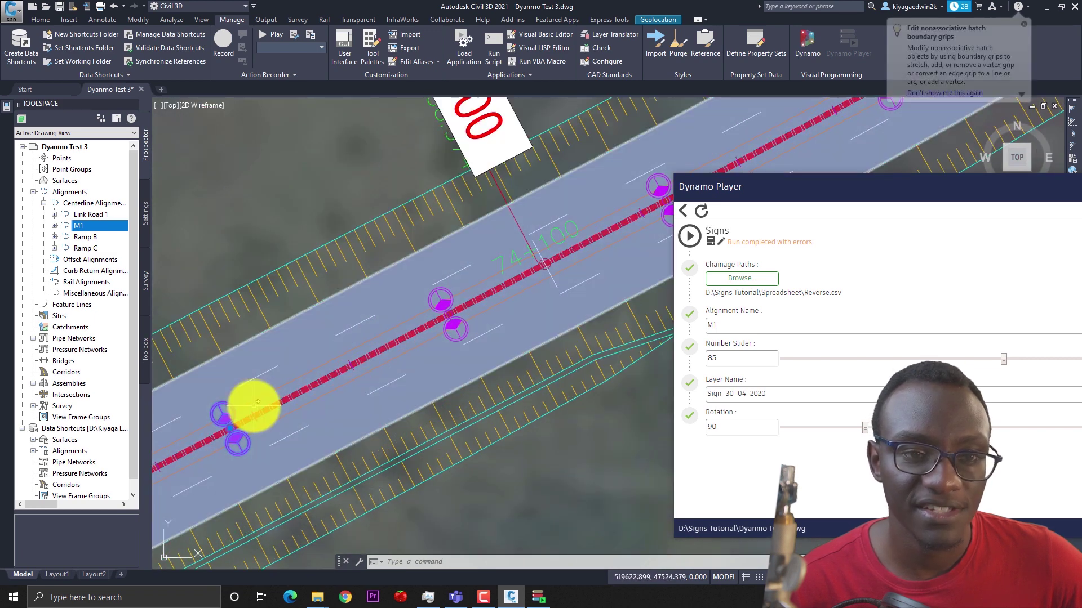
right_click(258, 402)
click(295, 400)
scroll(296, 400, down, 4)
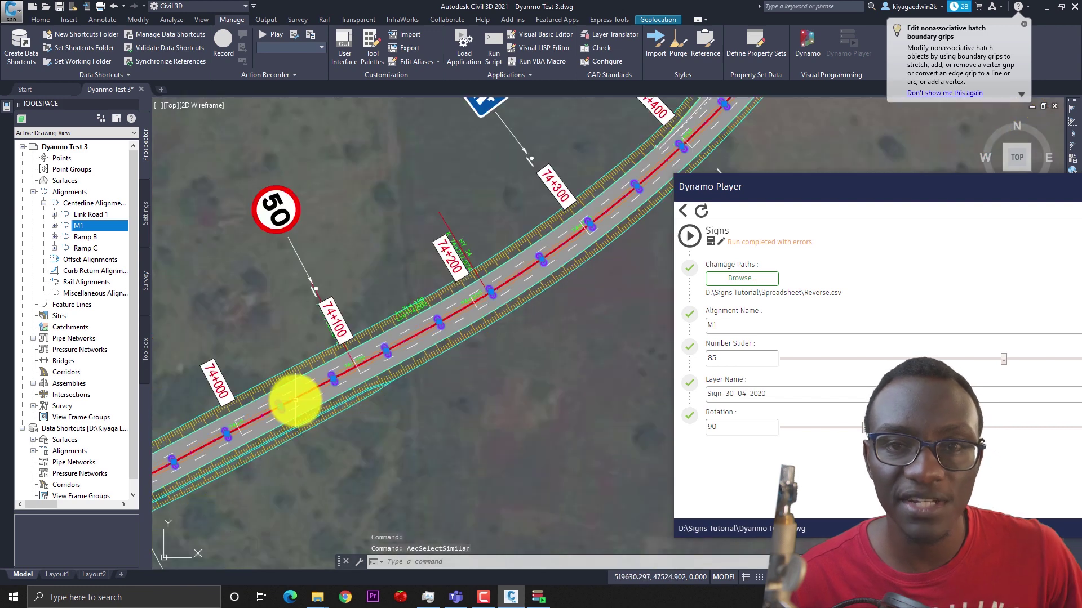
key(Delete)
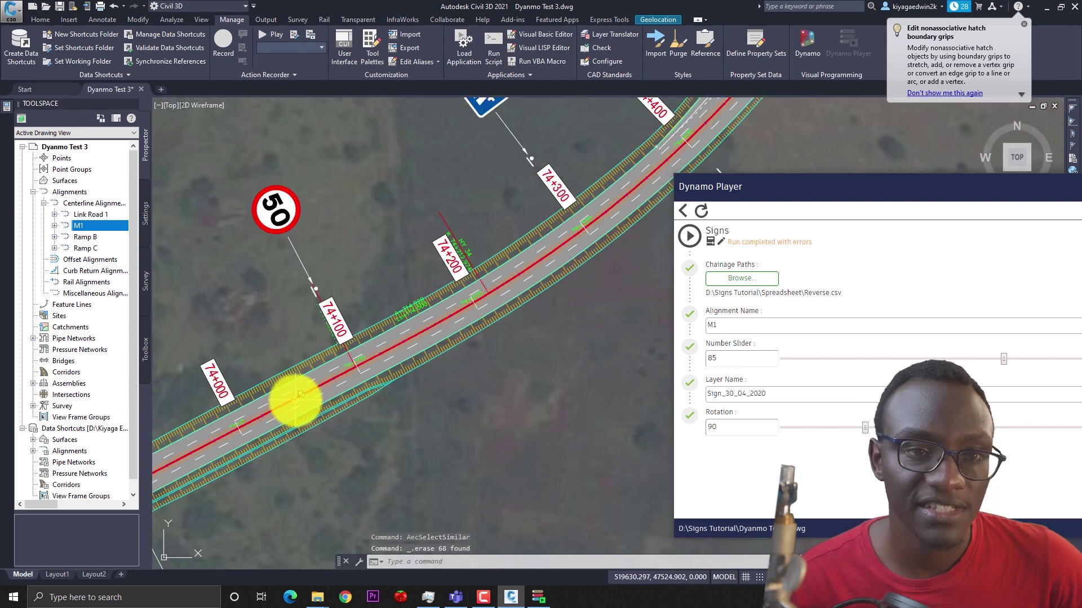
Load LE.csv from the Spreadsheet folder as the Signs script's chainage path and set its number slider to 0.
middle_drag(293, 401, 234, 418)
scroll(234, 421, up, 3)
mouse_move(234, 422)
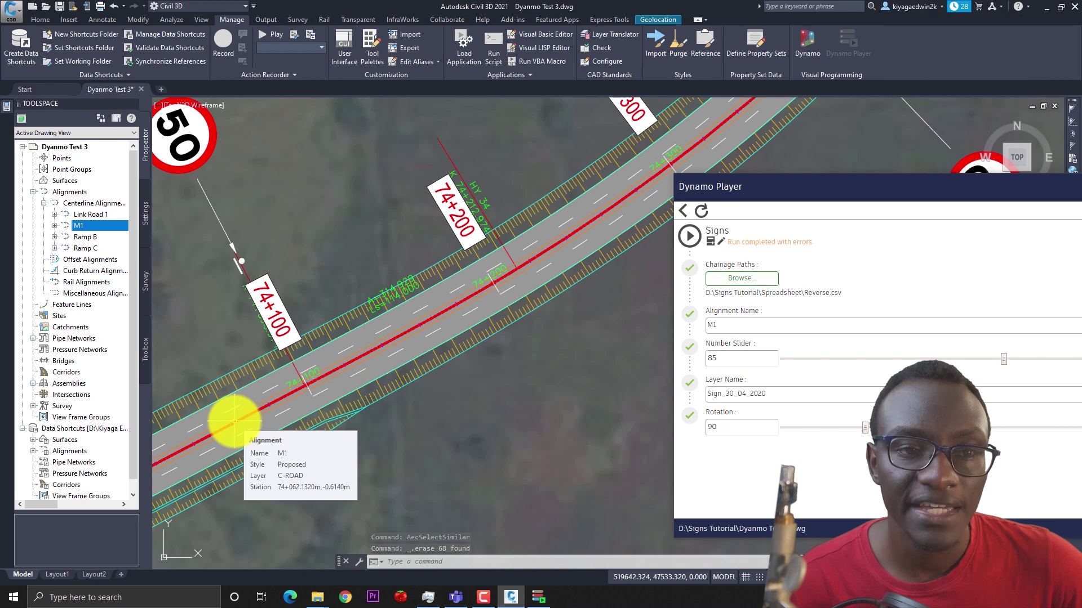
click(742, 279)
double_click(669, 252)
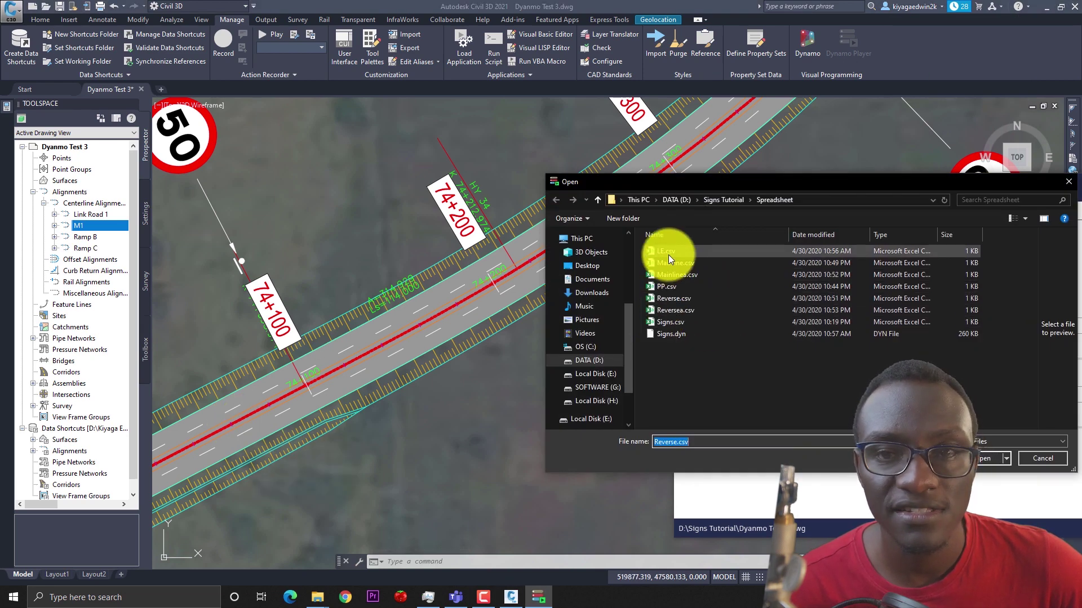
click(727, 321)
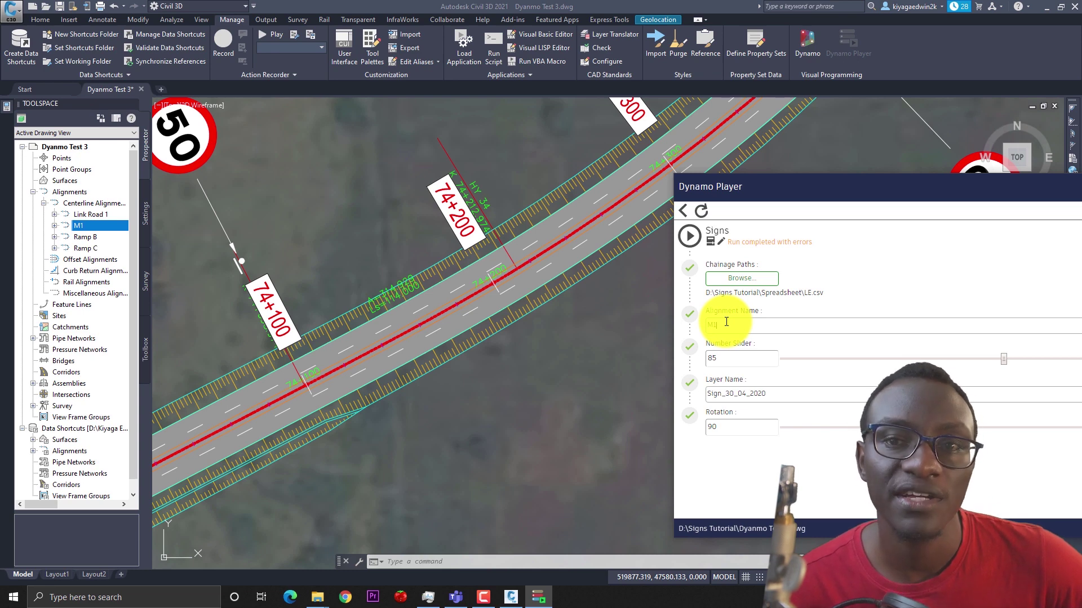
double_click(724, 357)
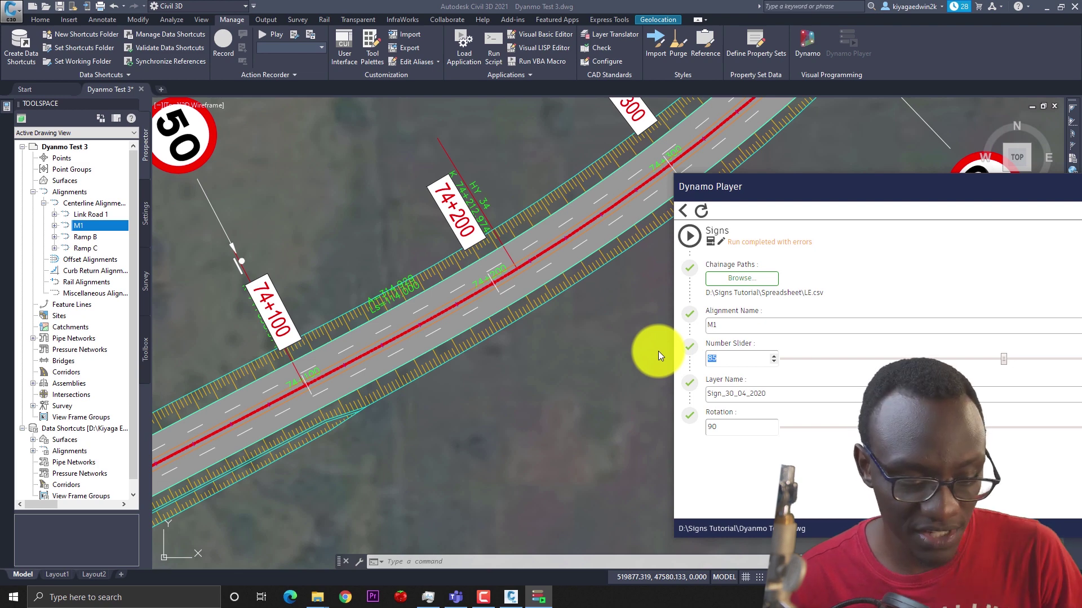
text(0)
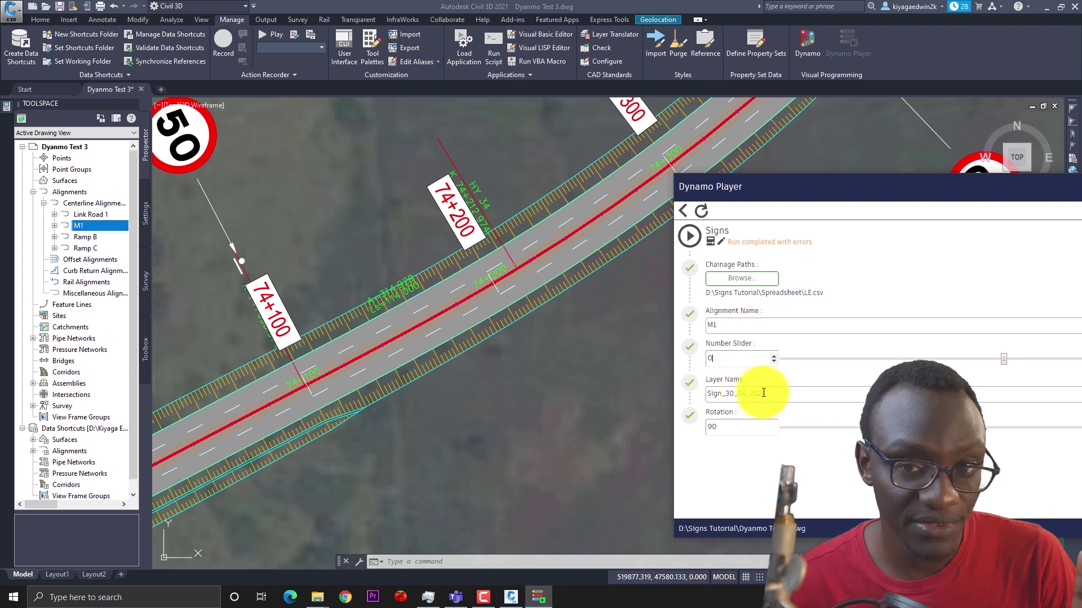
Set the layer name to Lighting and the rotation to 270, and run the Signs script on the M1.
double_click(765, 393)
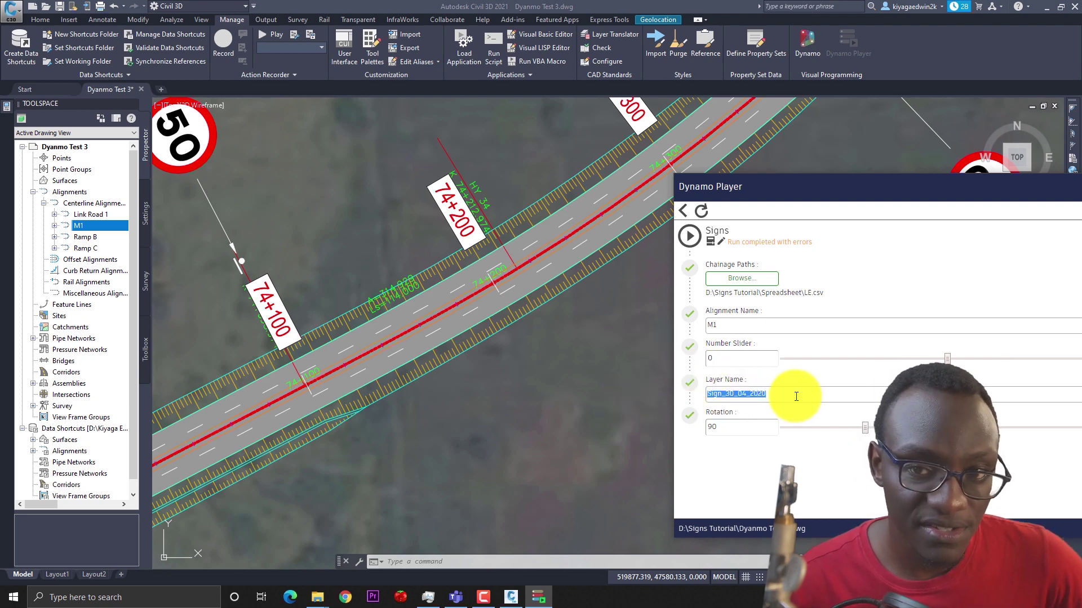
key(BackSpace)
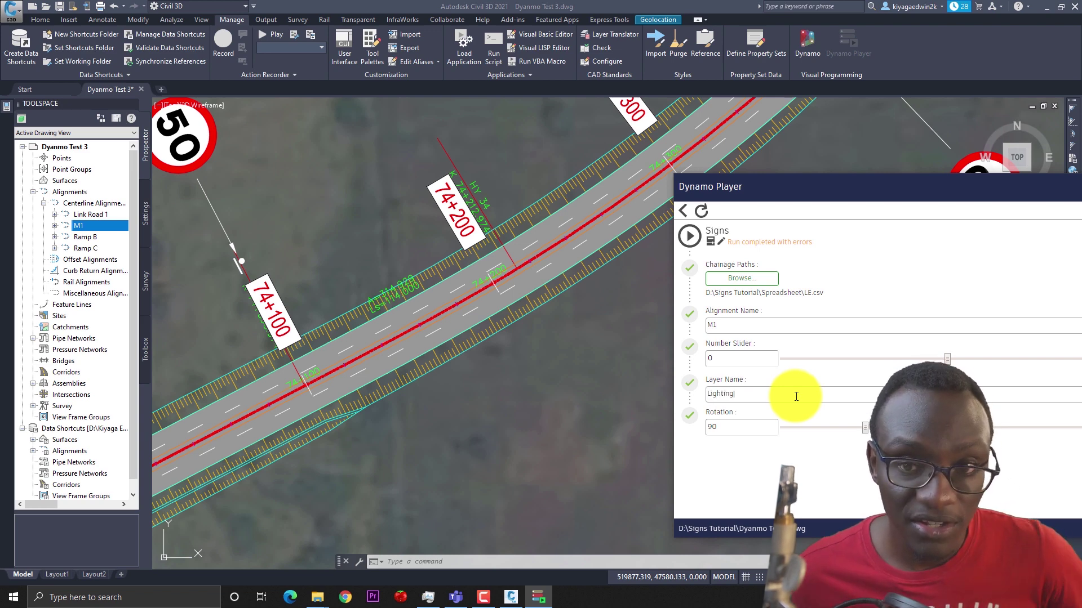
click(740, 426)
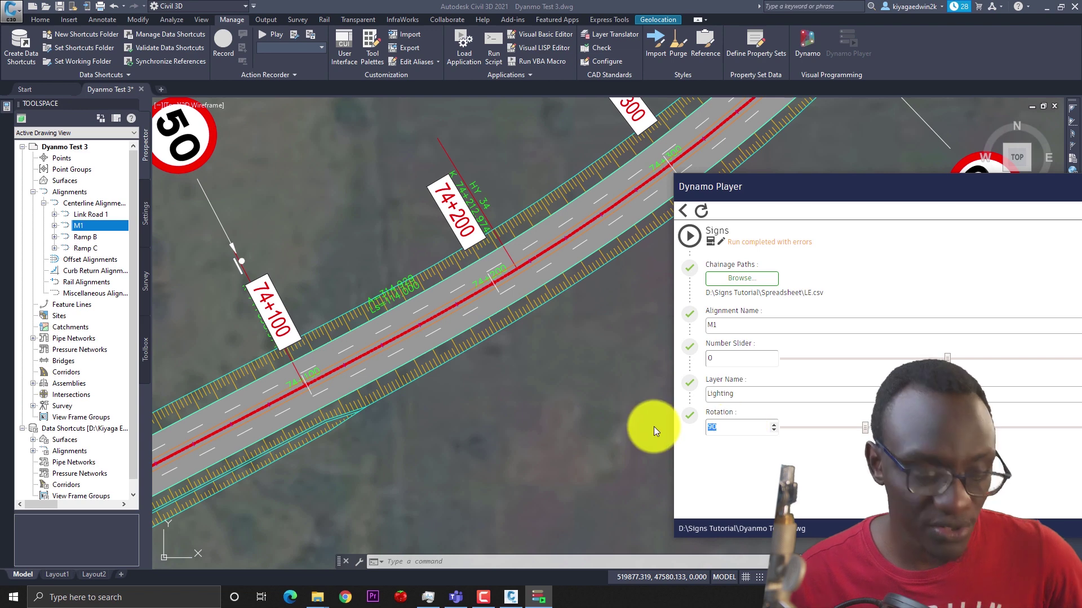
key(BackSpace)
key(BackSpace)
text(270)
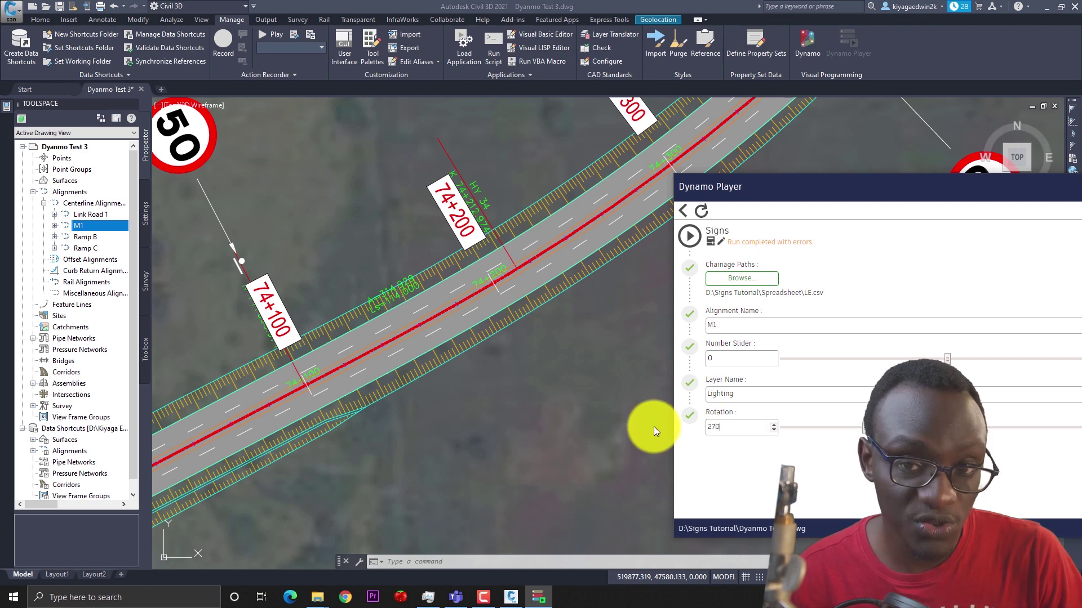
click(746, 395)
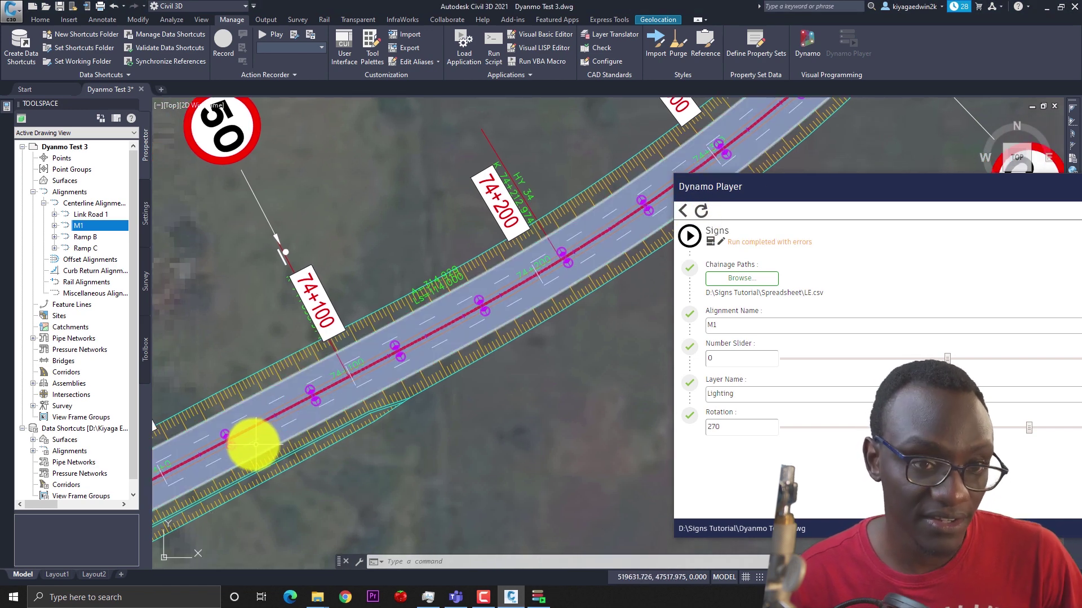
Check the spacing between two neighbouring lighting blocks near 74+100 on the M1 with a temporary circle.
text(c)
key(Return)
click(229, 441)
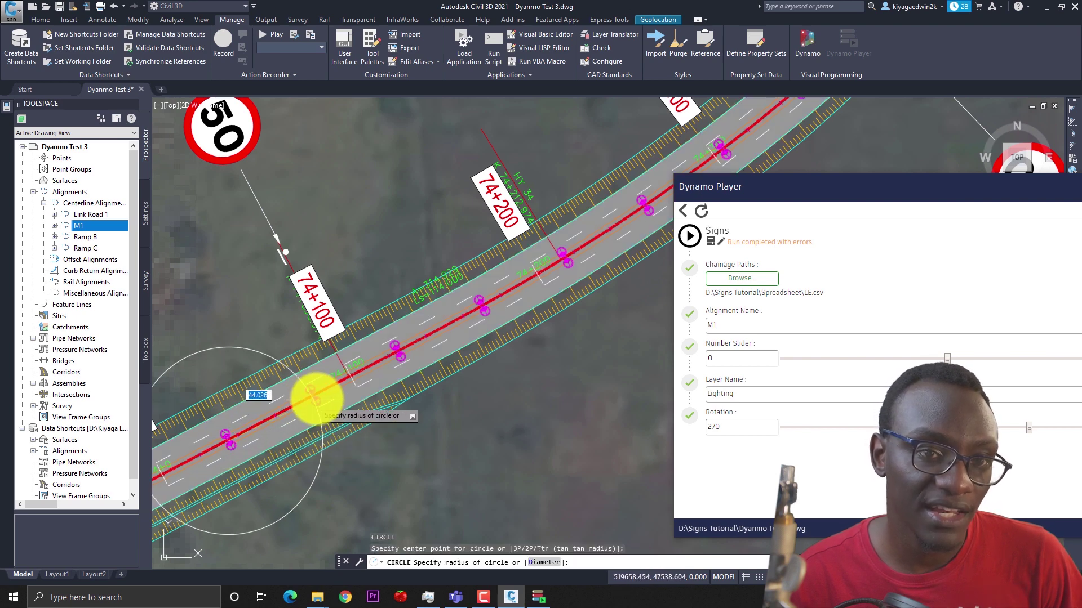
key(Escape)
Examine the placed lighting blocks along the M1 through the interchange loop and up to the overpass at 75+500.
scroll(235, 468, down, 5)
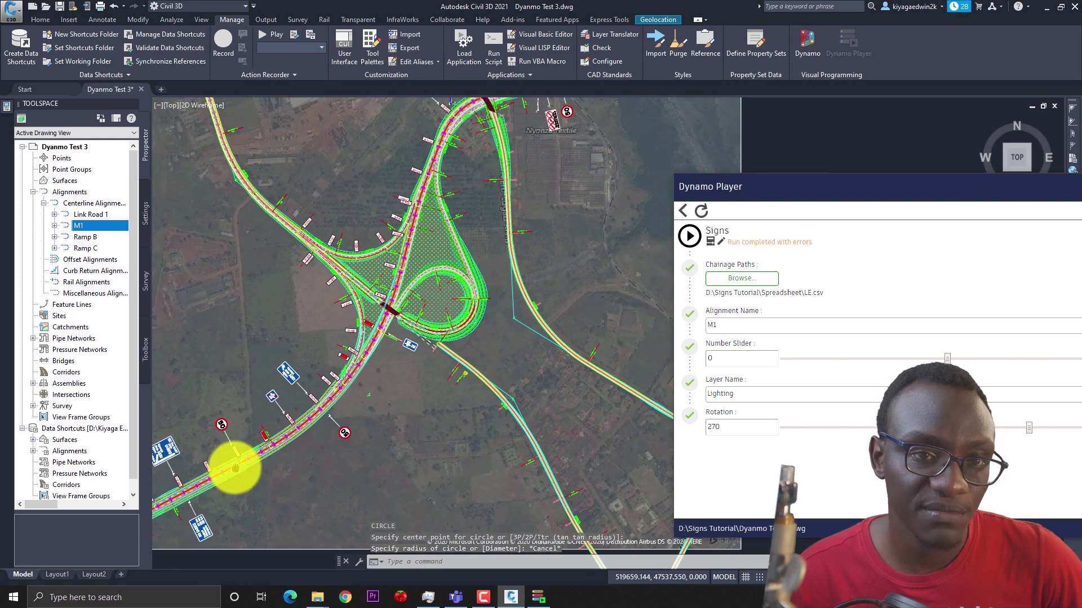
scroll(294, 404, up, 6)
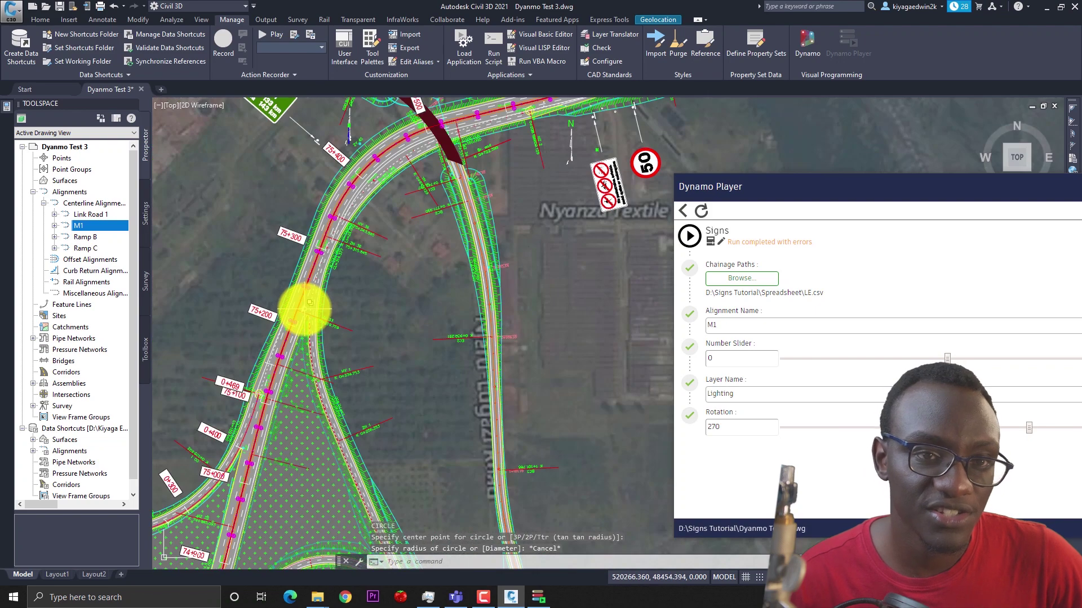
scroll(309, 302, up, 5)
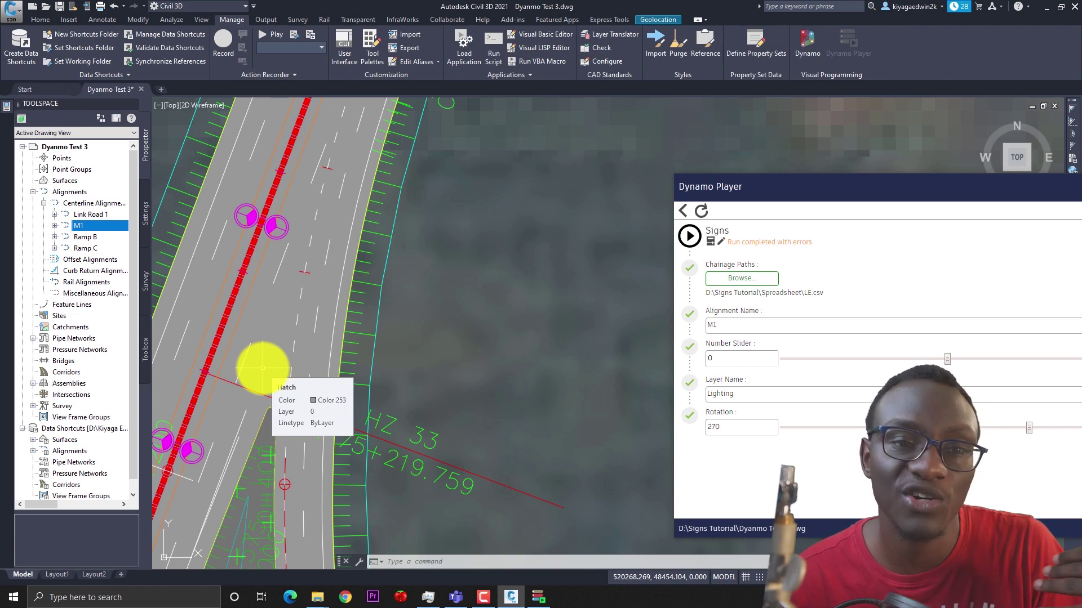
scroll(262, 368, down, 8)
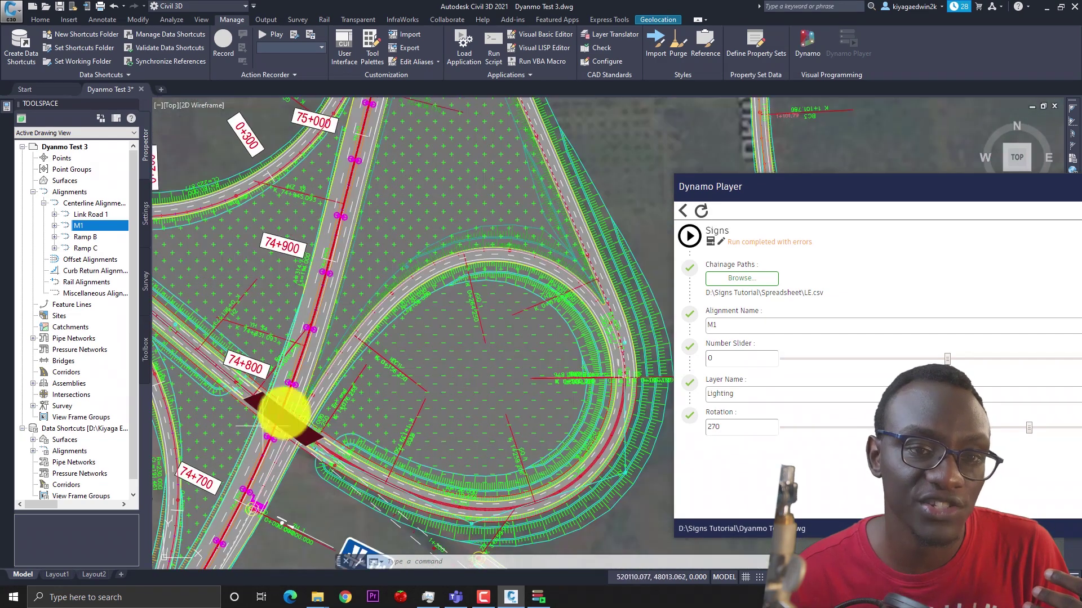
scroll(285, 414, down, 5)
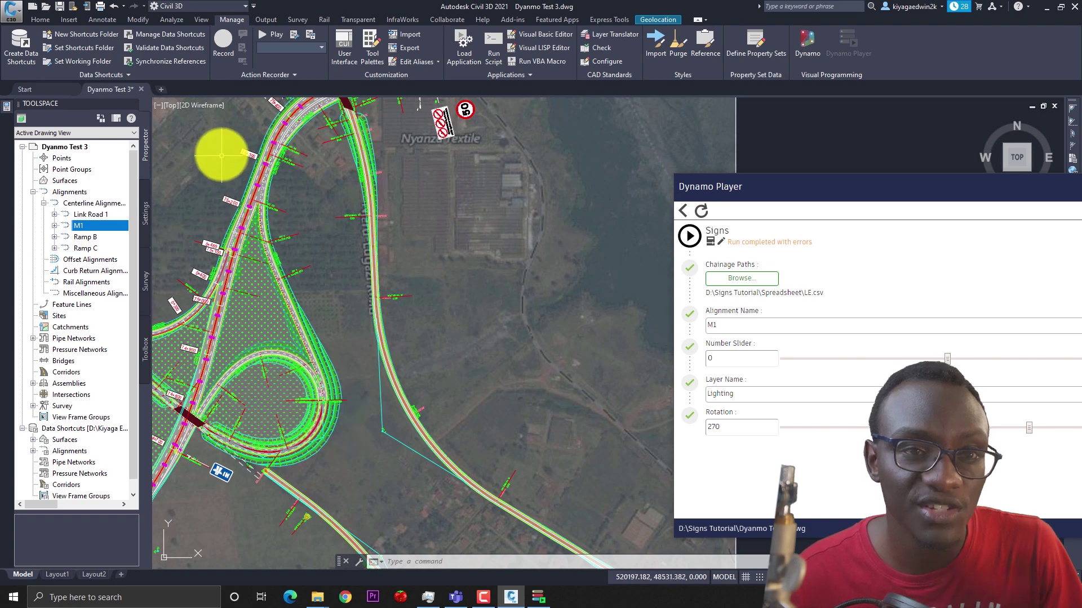
scroll(249, 174, up, 6)
scroll(282, 213, down, 3)
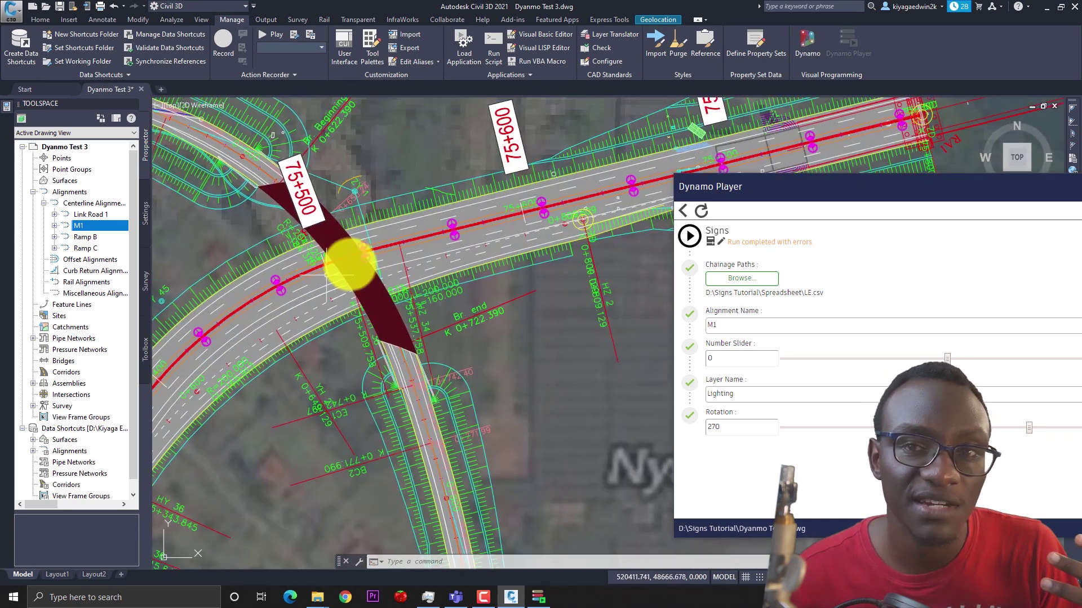
scroll(278, 286, down, 5)
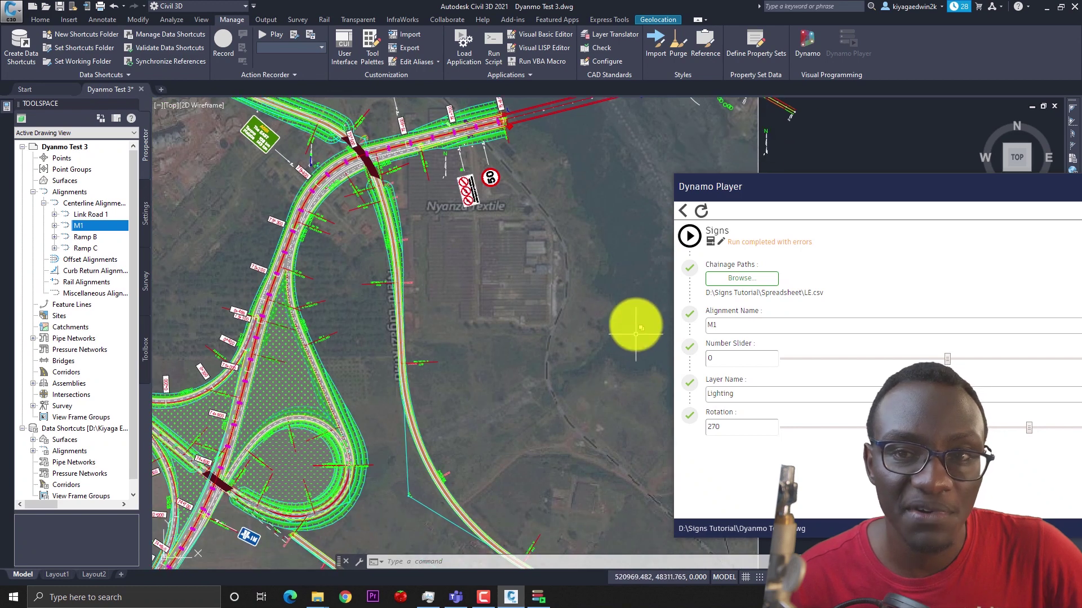
Load PP.csv from the Spreadsheet folder as the Signs script's chainage path.
click(727, 275)
click(671, 283)
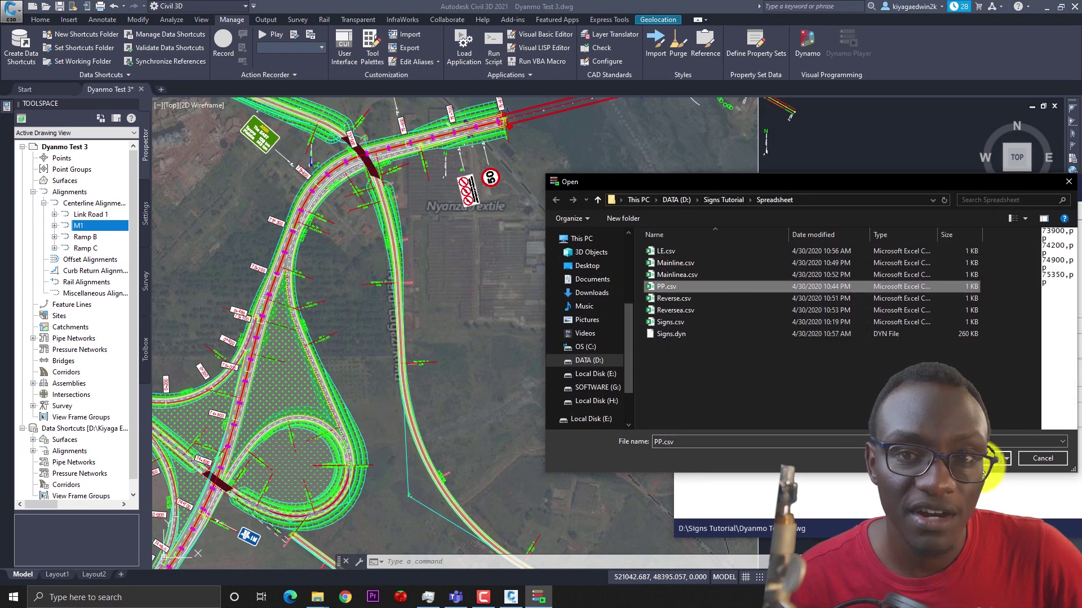
click(992, 458)
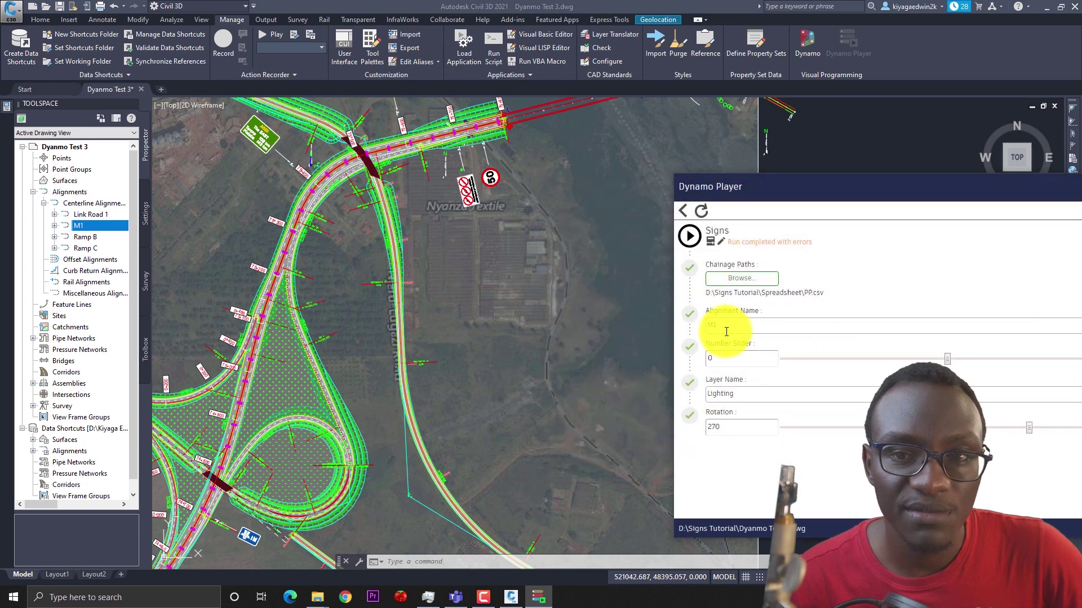
Set the layer name to Pipe Culverts and run the Signs script on the M1 alignment.
double_click(737, 396)
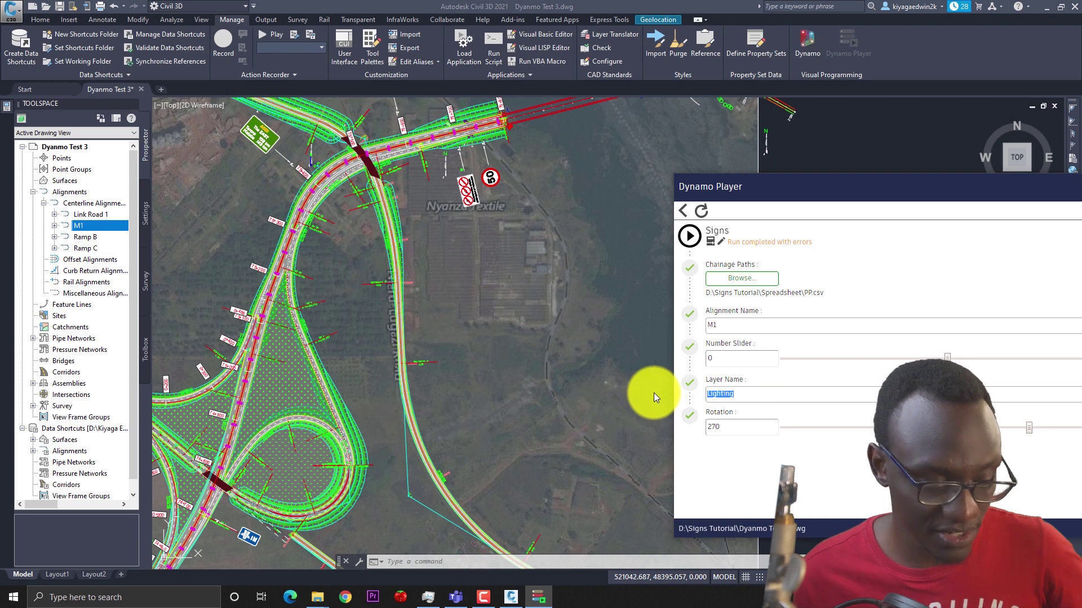
text(Pl)
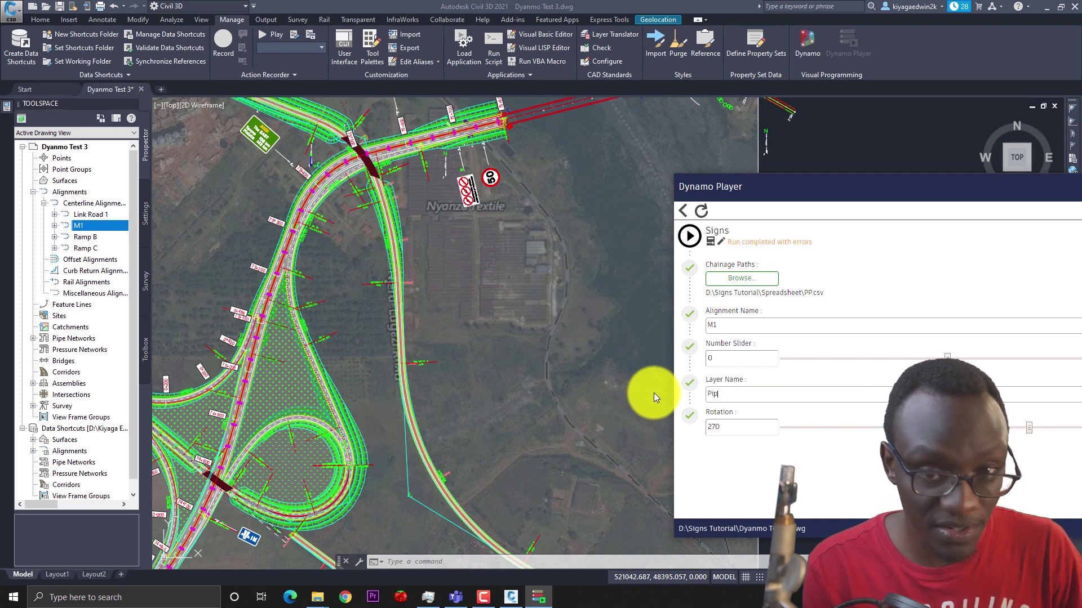
text(pe C)
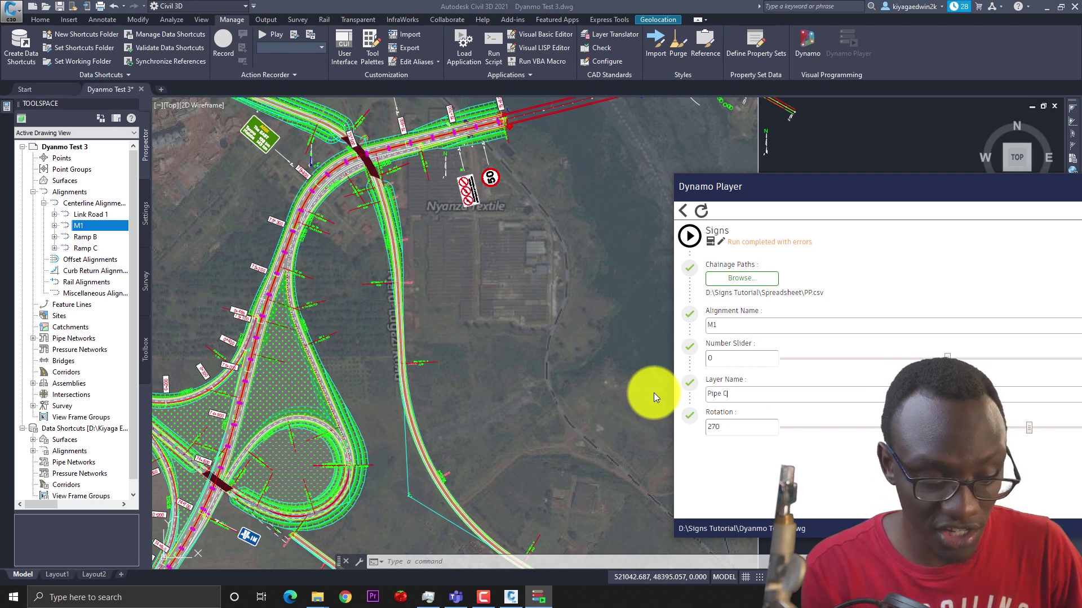
text(ulverts)
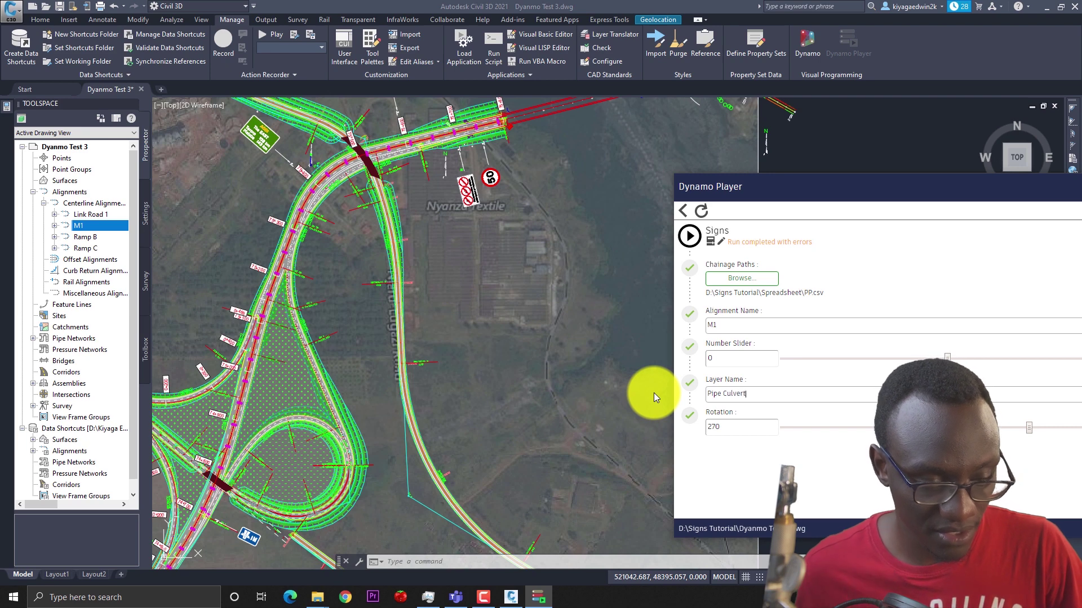
click(735, 426)
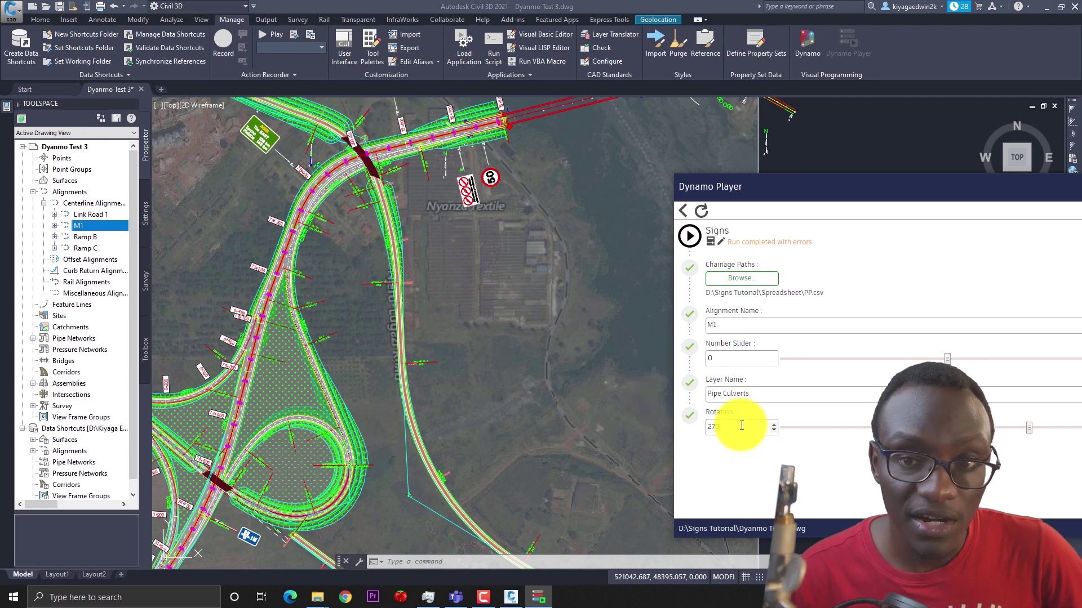
scroll(377, 450, down, 5)
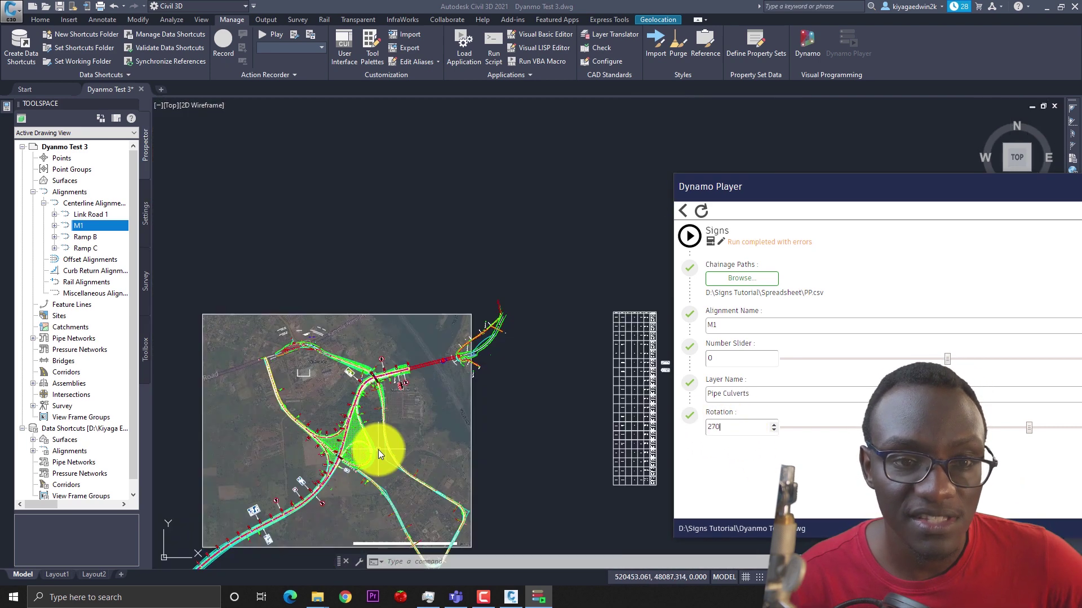
scroll(316, 499, up, 4)
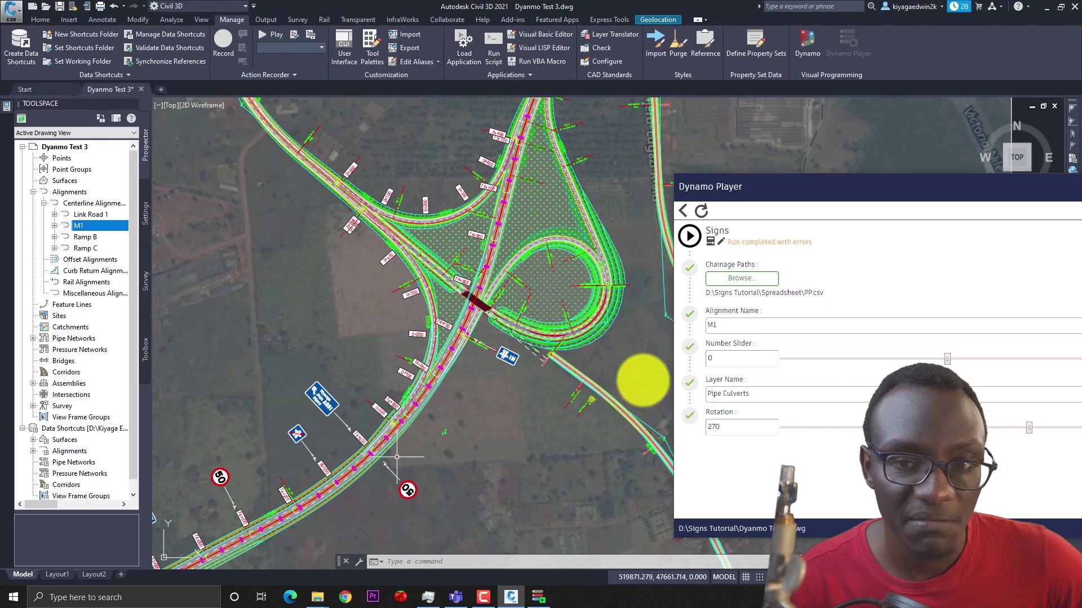
click(690, 236)
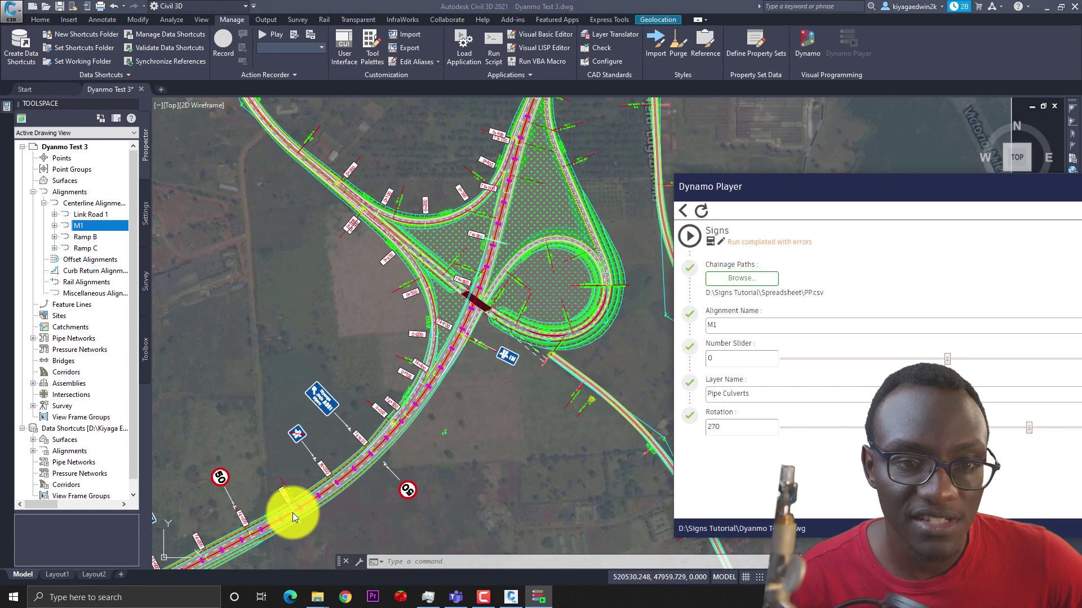
Examine the pipe culvert blocks placed across the M1 from 74+200 up to the curve between 75+300 and 75+400.
scroll(292, 512, up, 3)
scroll(276, 473, up, 3)
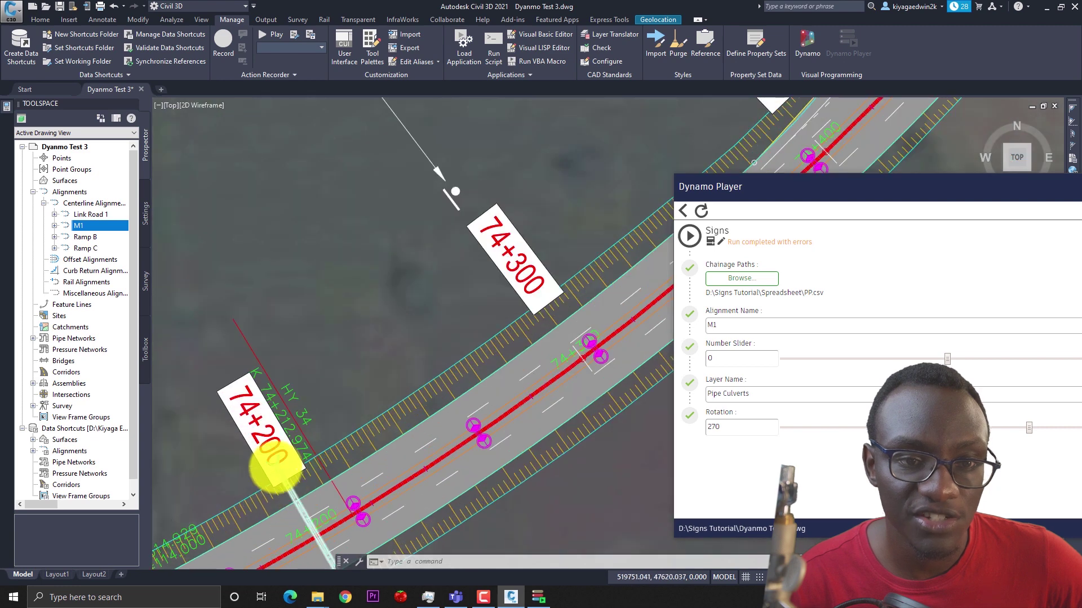
scroll(285, 495, down, 4)
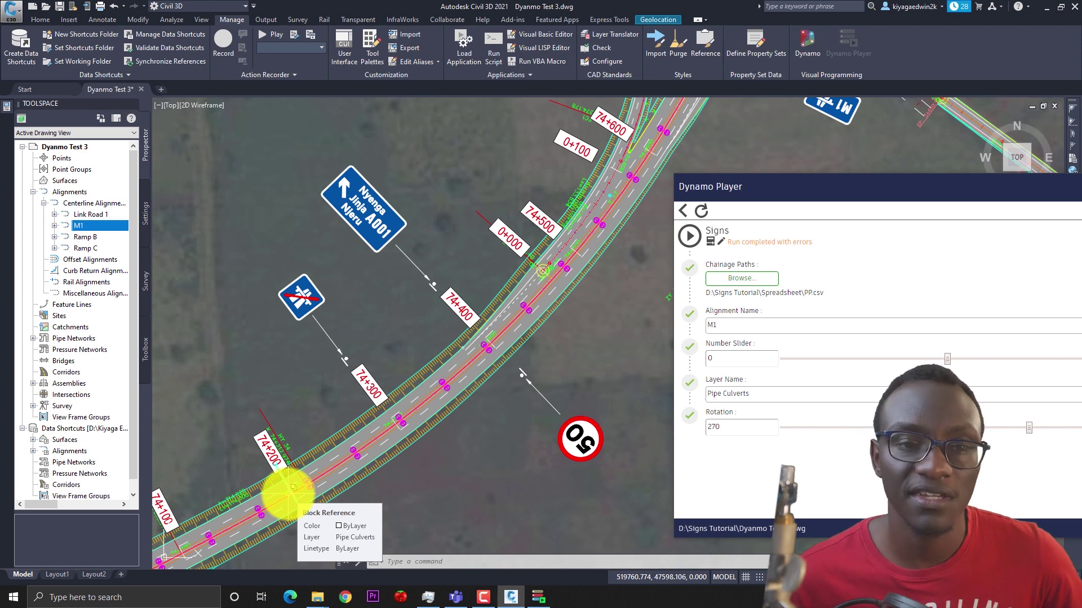
scroll(293, 487, down, 8)
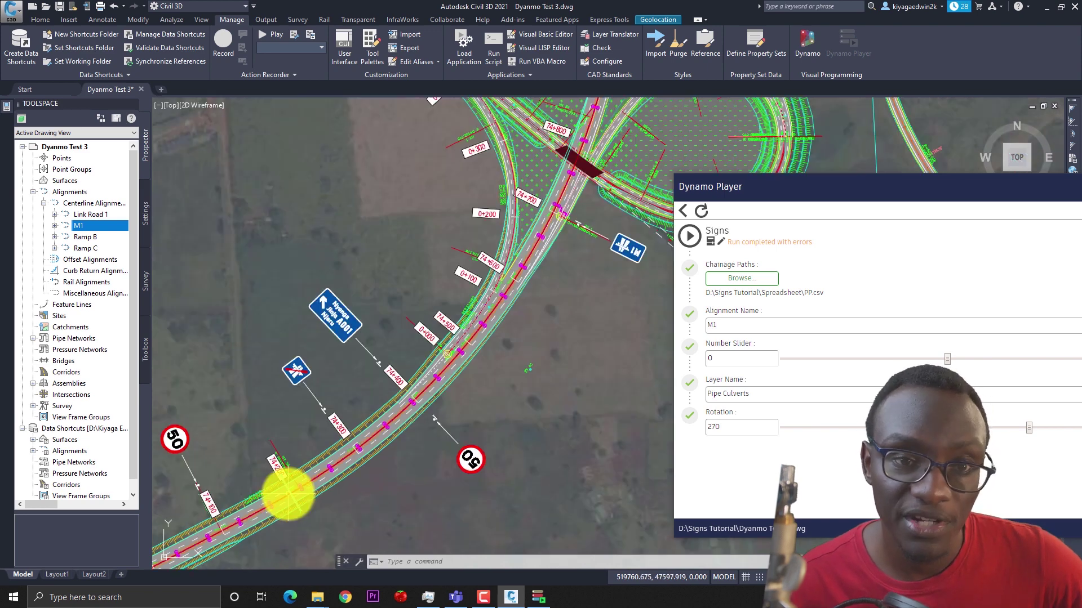
scroll(302, 471, up, 10)
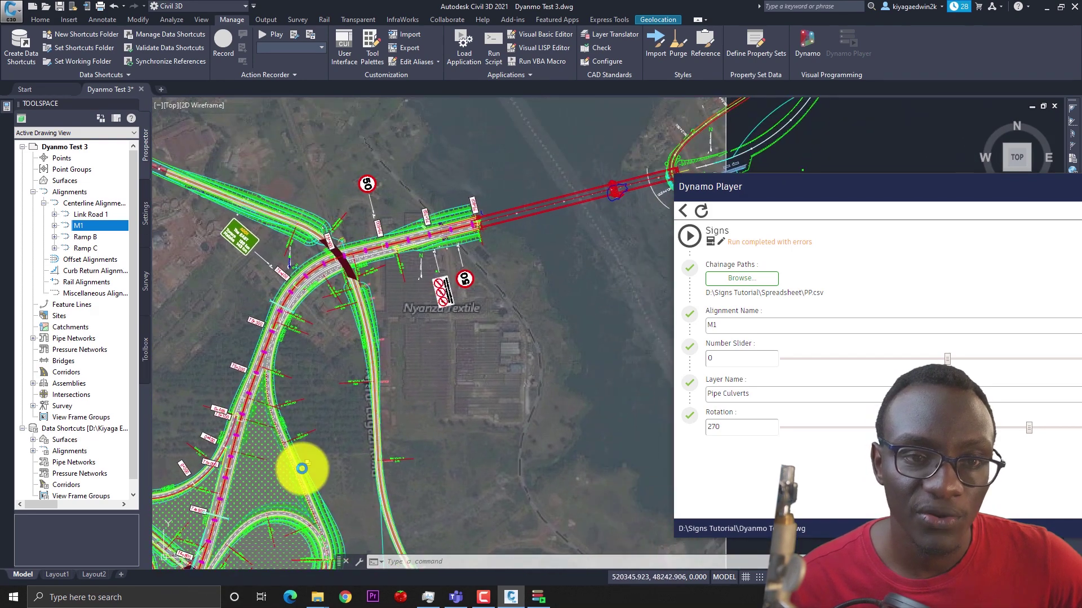
scroll(234, 471, down, 3)
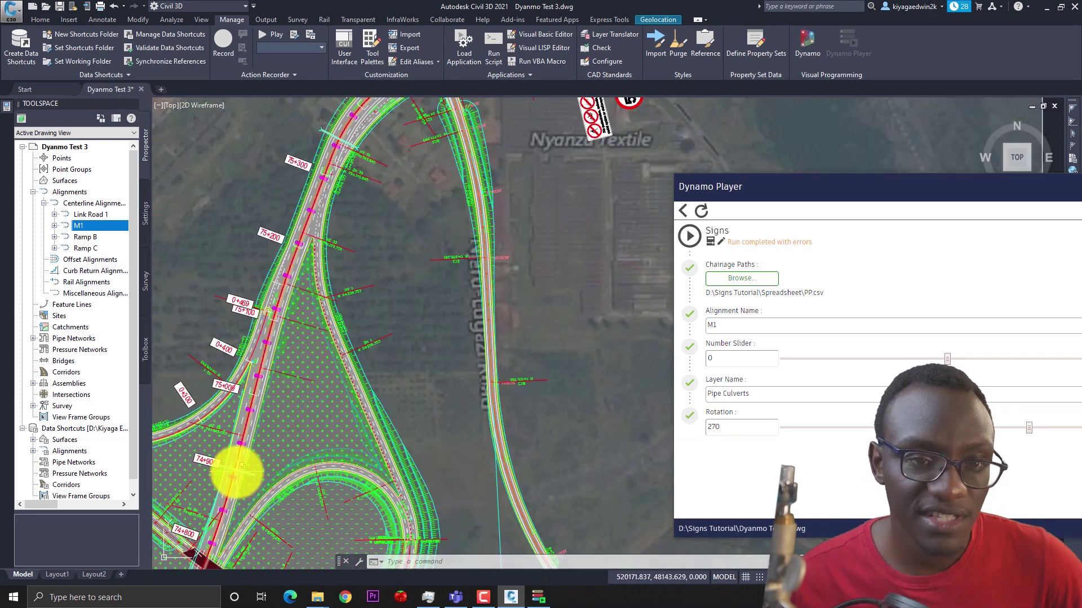
scroll(253, 326, up, 6)
scroll(216, 410, up, 2)
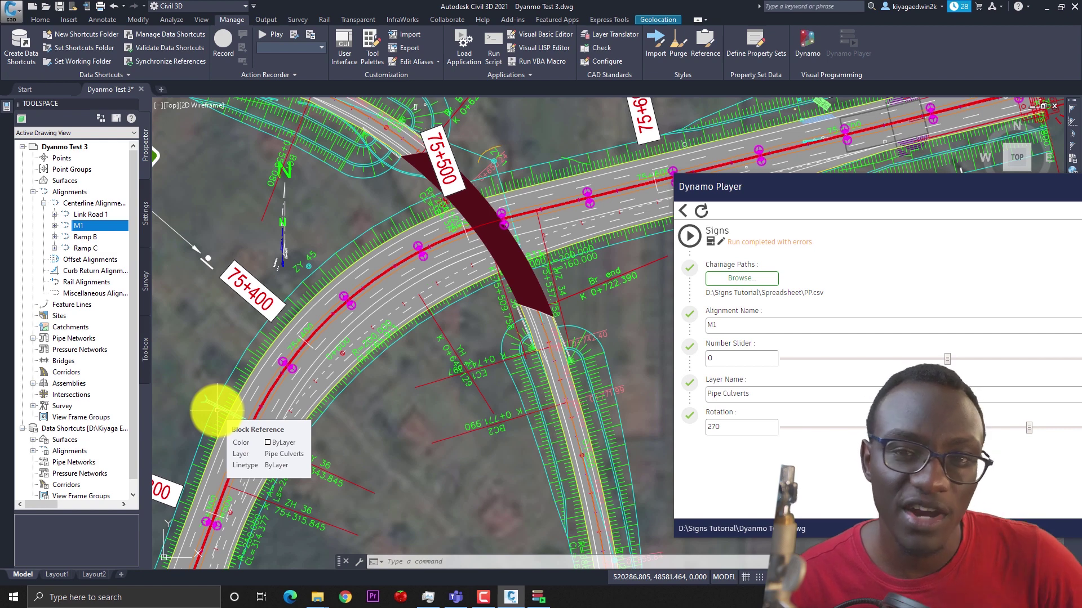
Review the whole M1 layout, then examine the pipe culvert crossing at 73+900 beside the large direction signs.
scroll(217, 410, down, 5)
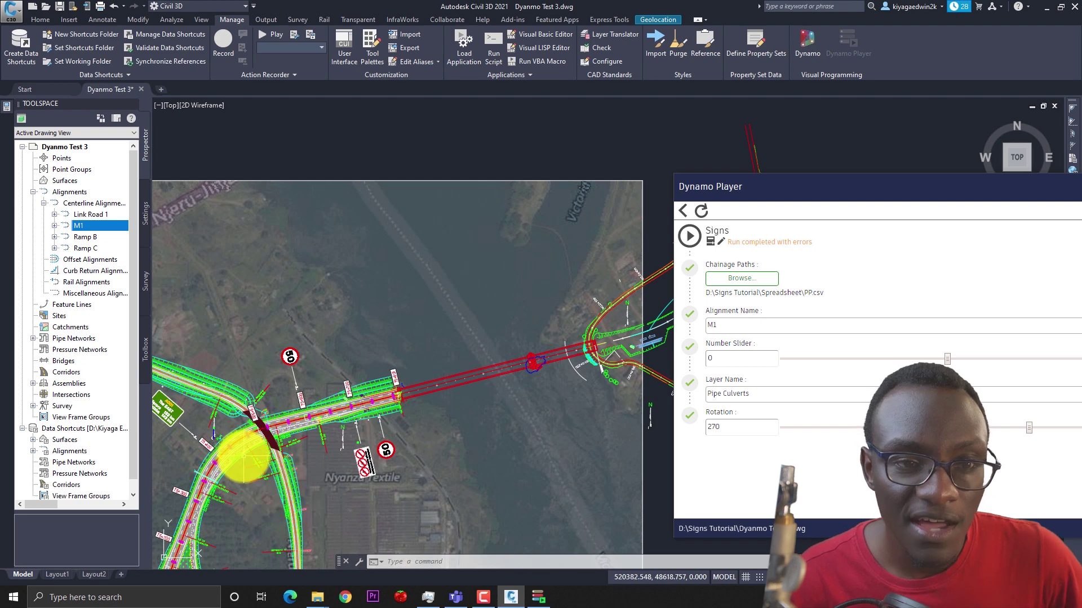
middle_drag(243, 446, 274, 408)
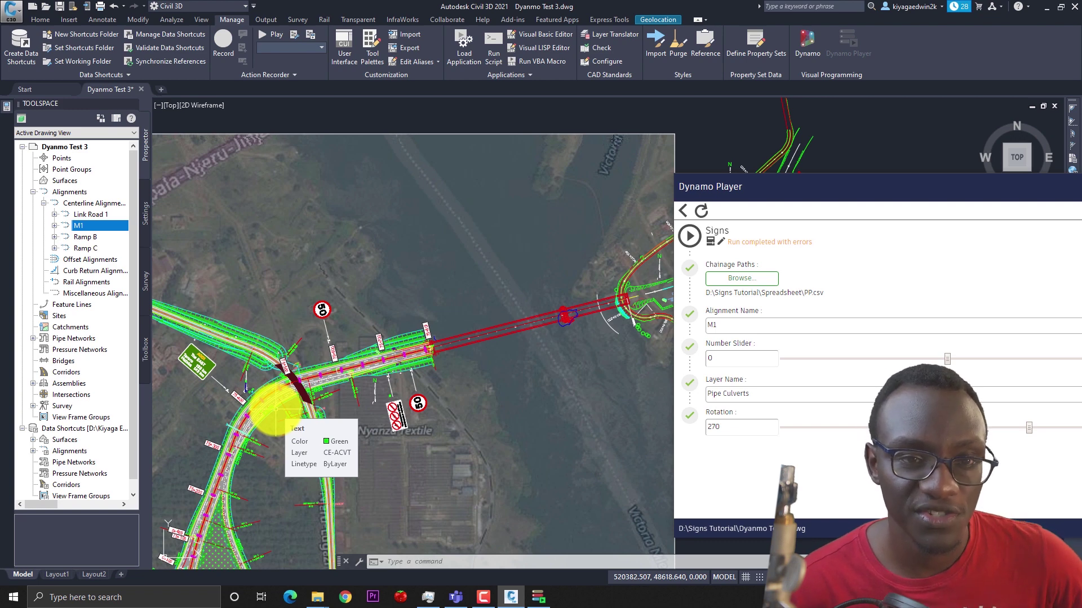
scroll(270, 405, down, 3)
mouse_move(271, 406)
middle_down()
mouse_move(302, 345)
mouse_move(225, 481)
mouse_move(298, 396)
middle_up()
middle_drag(164, 536, 272, 447)
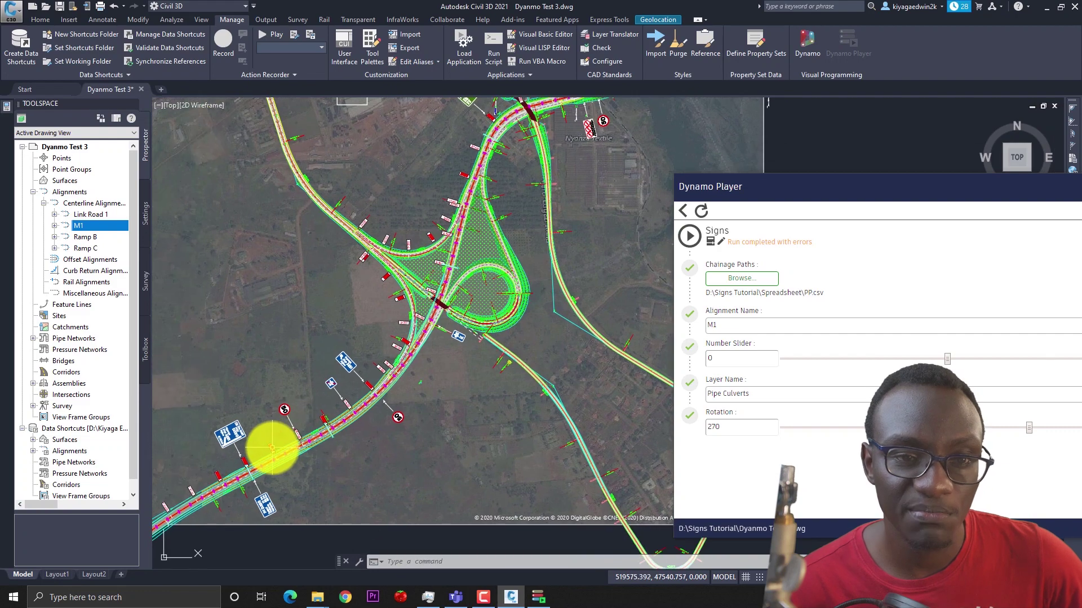
scroll(254, 498, up, 6)
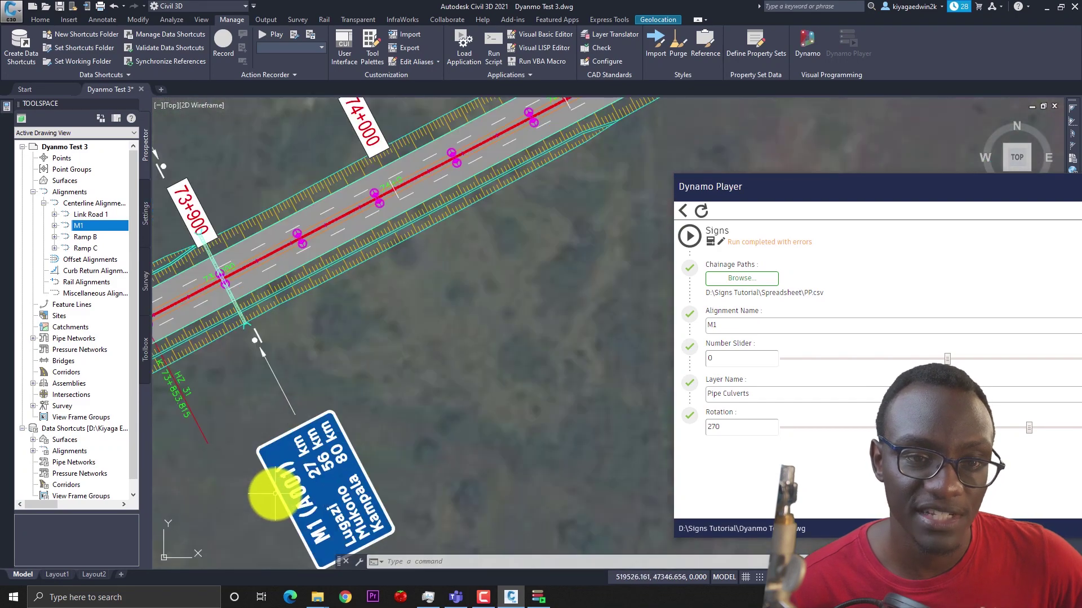
scroll(272, 430, down, 3)
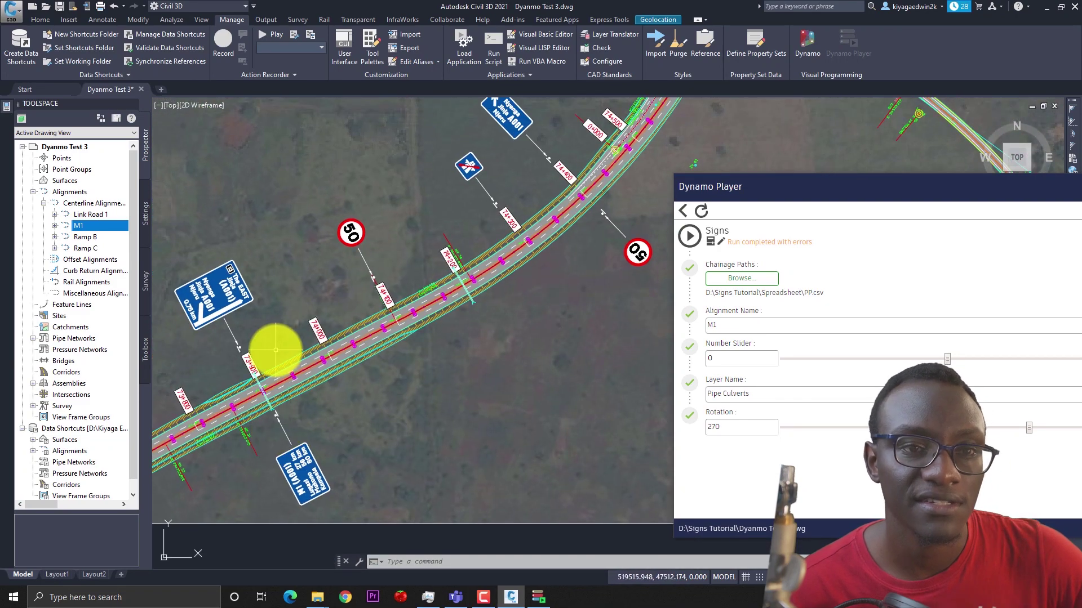